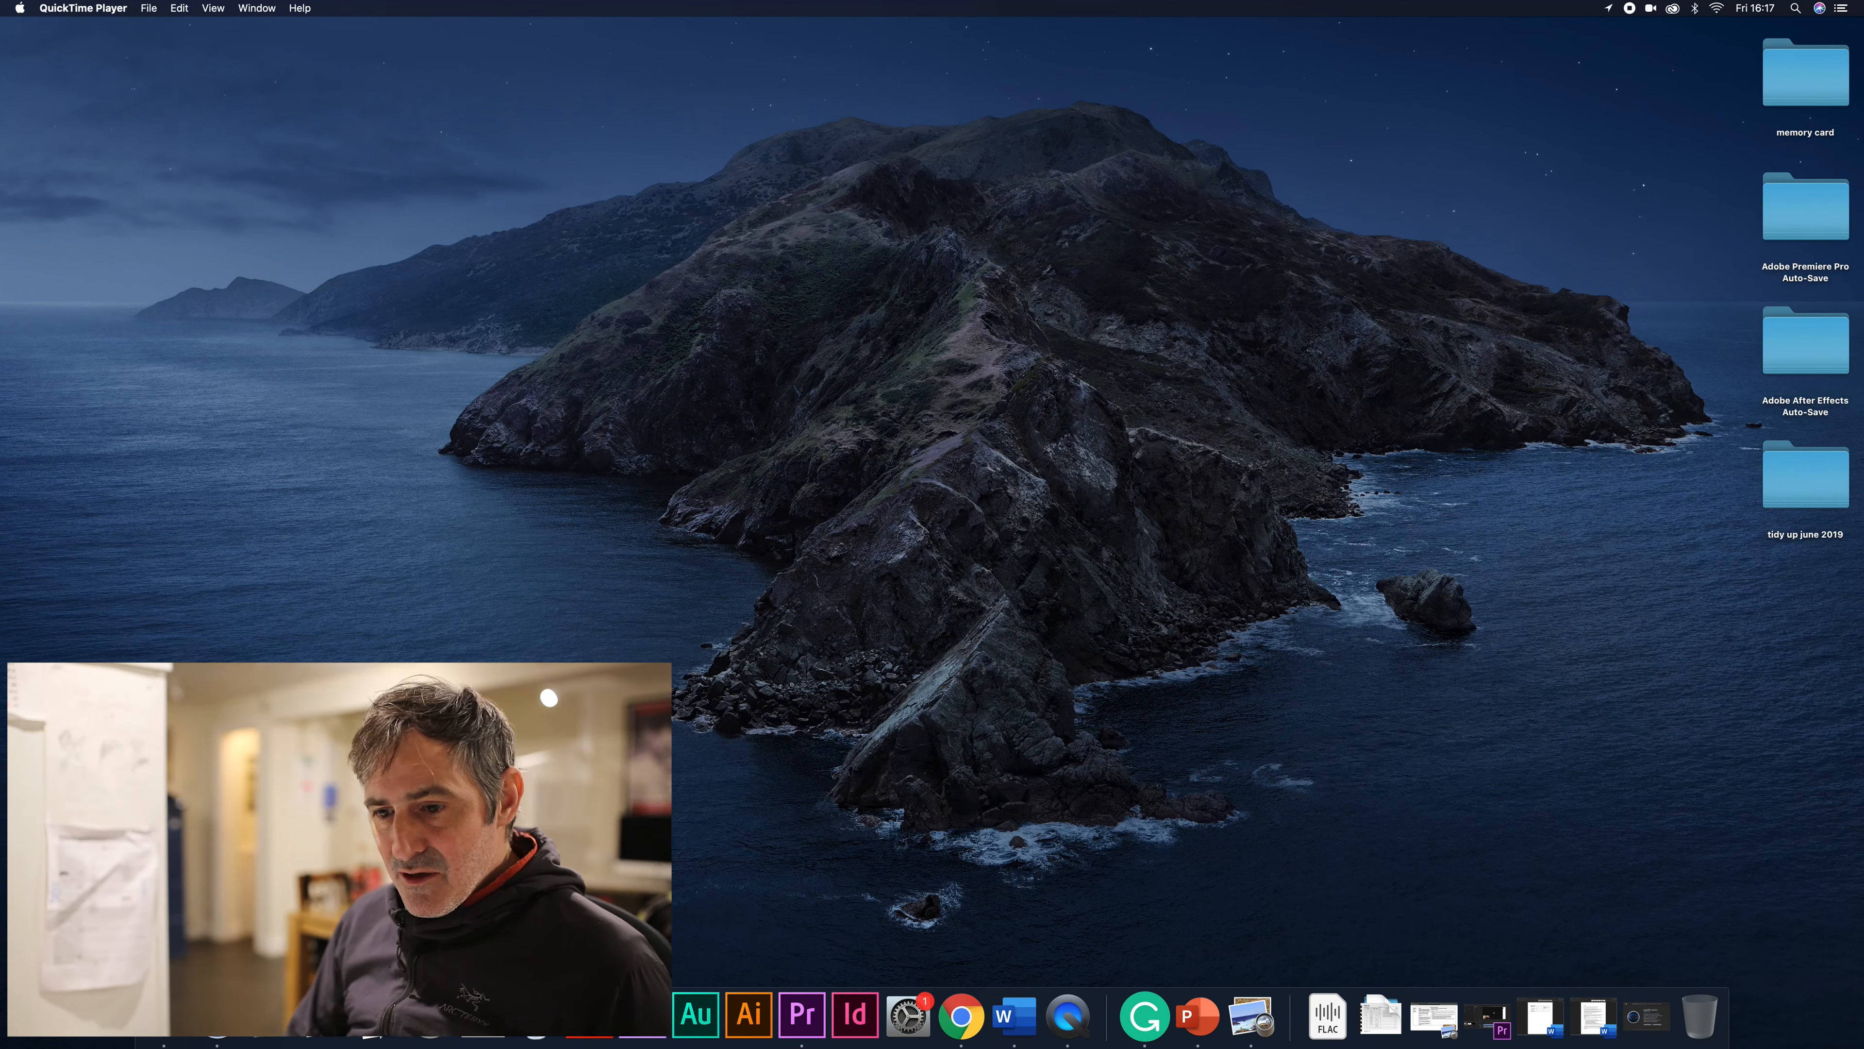
- Launch Safari and make its window fill the screen
click(217, 1016)
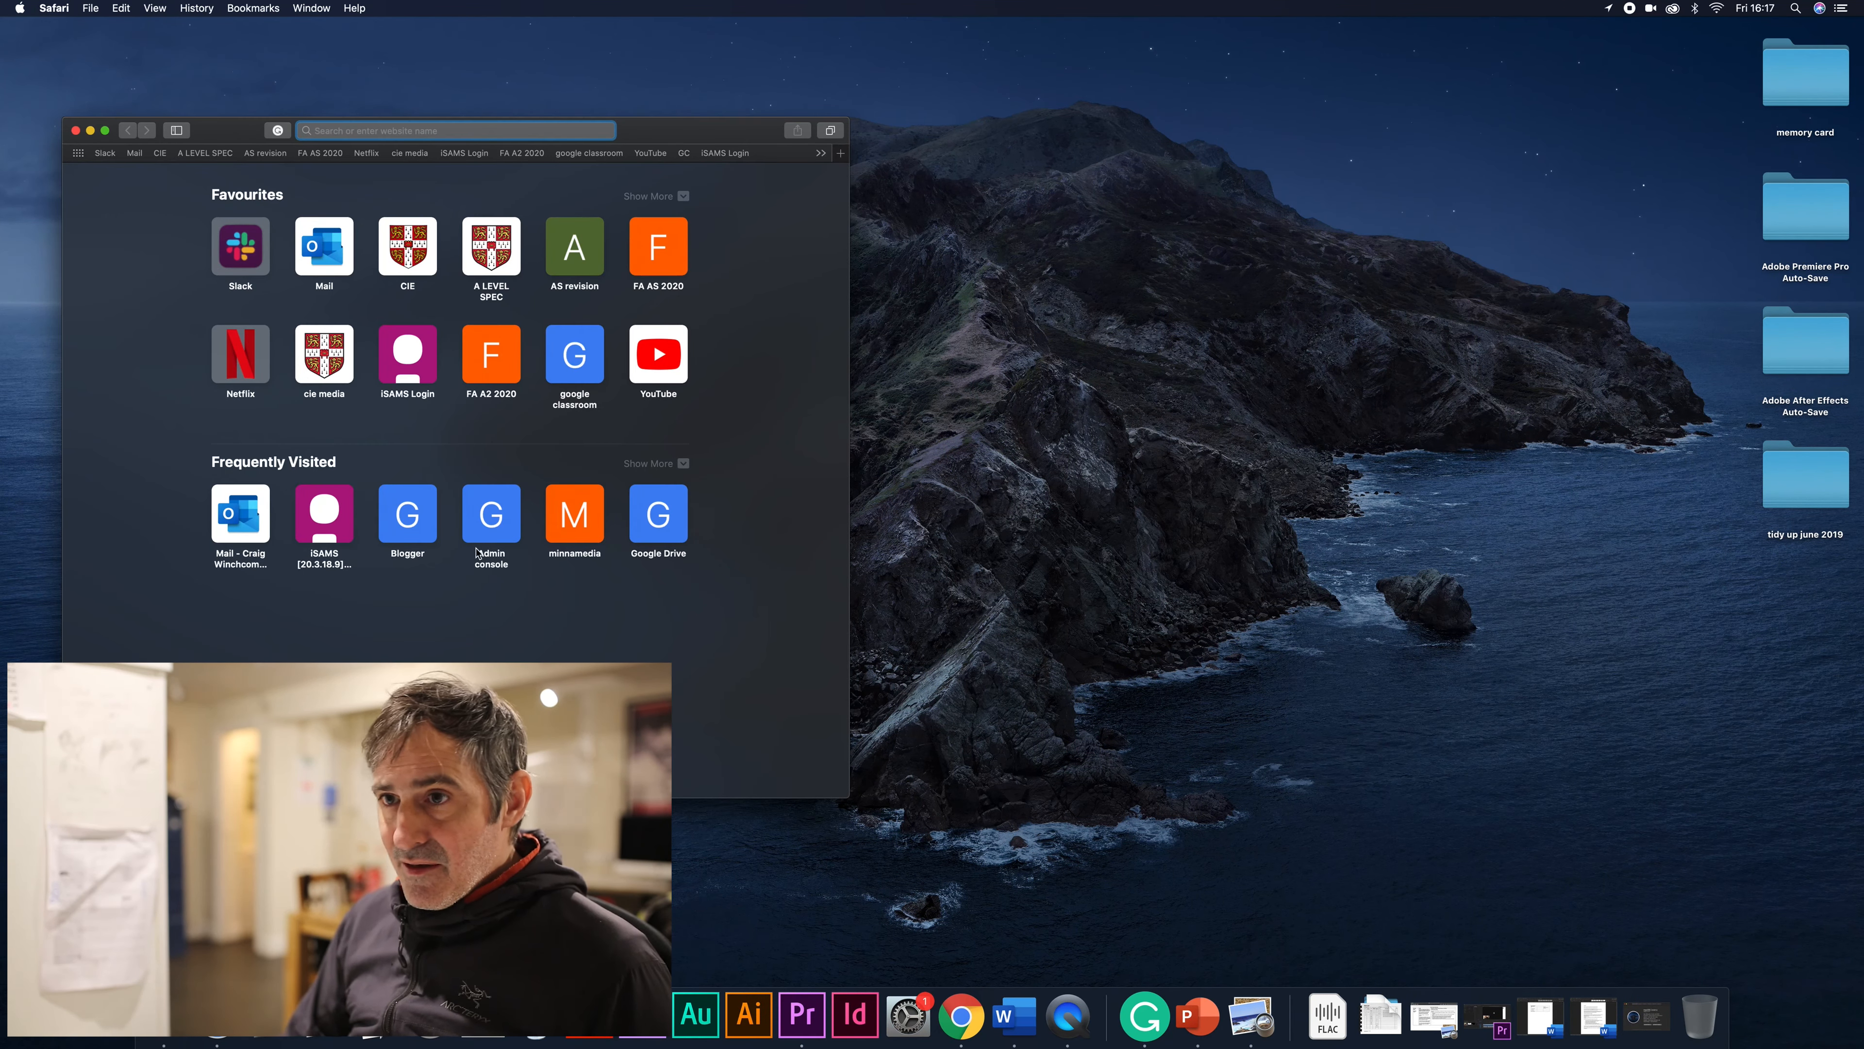
drag(692, 132, 972, 115)
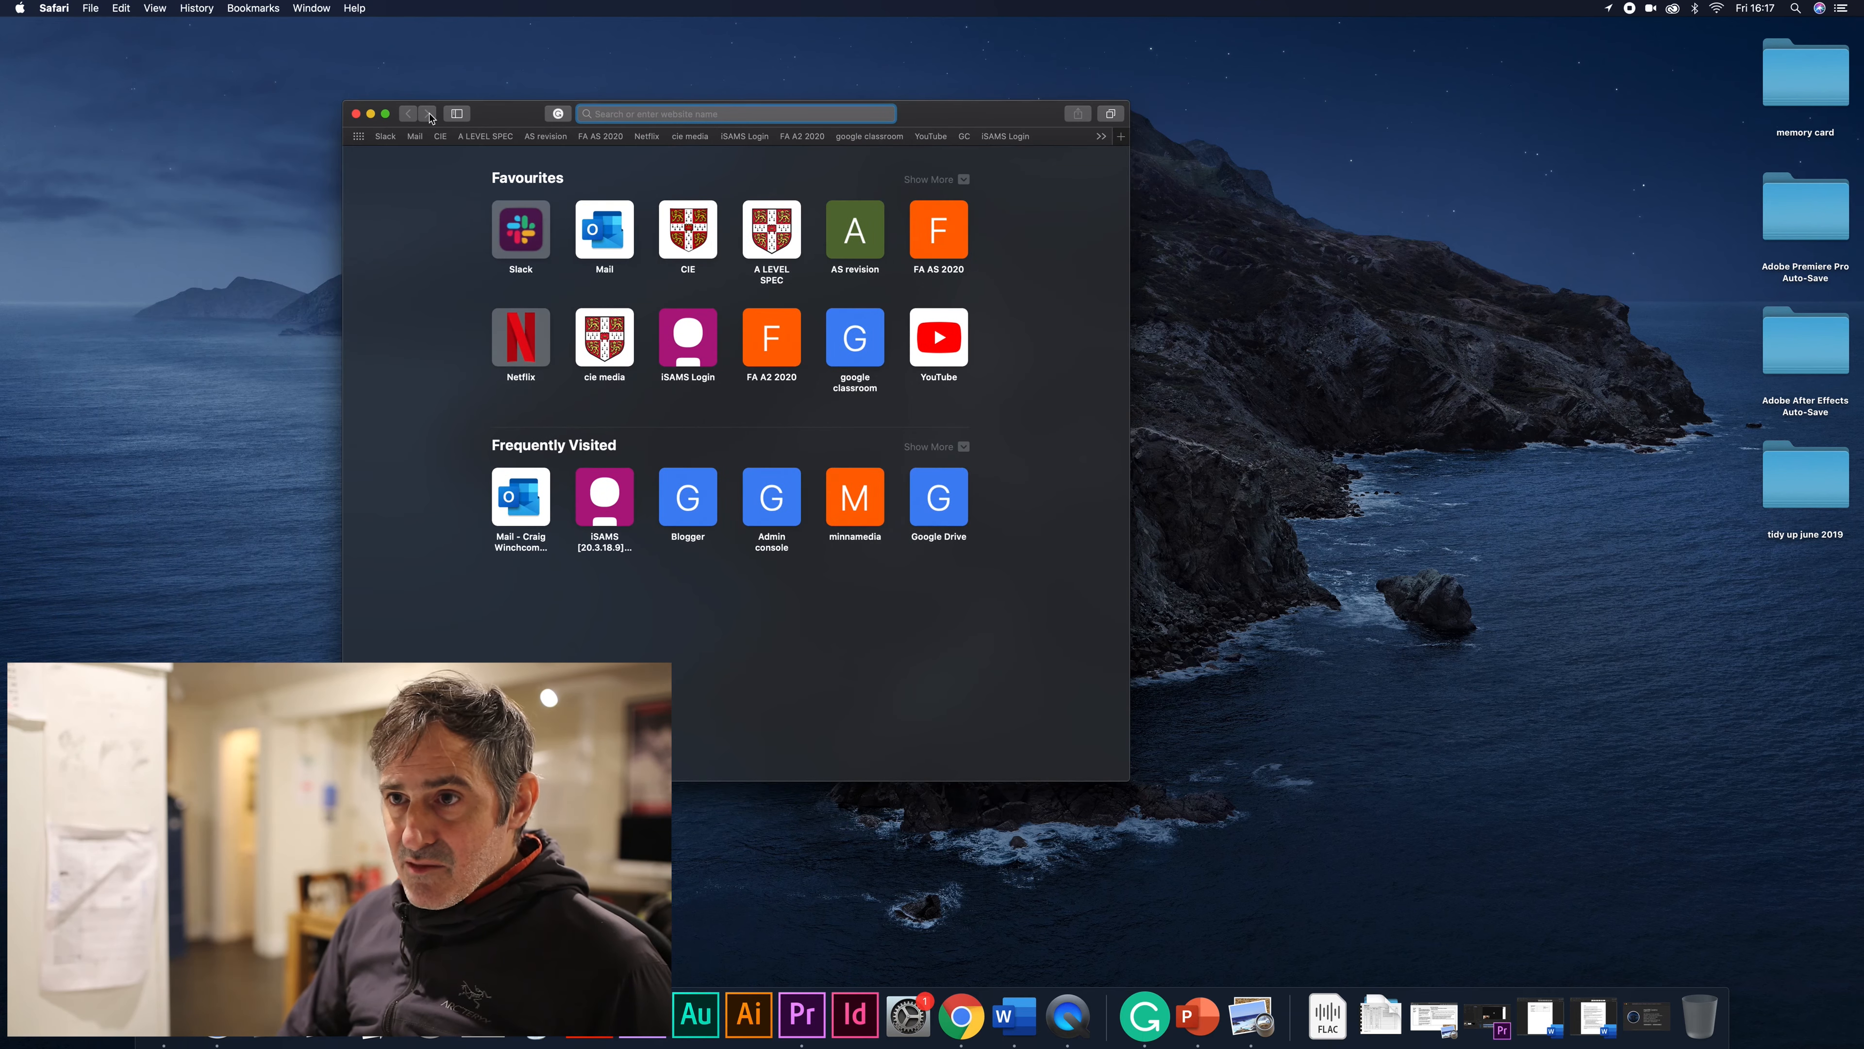
click(386, 114)
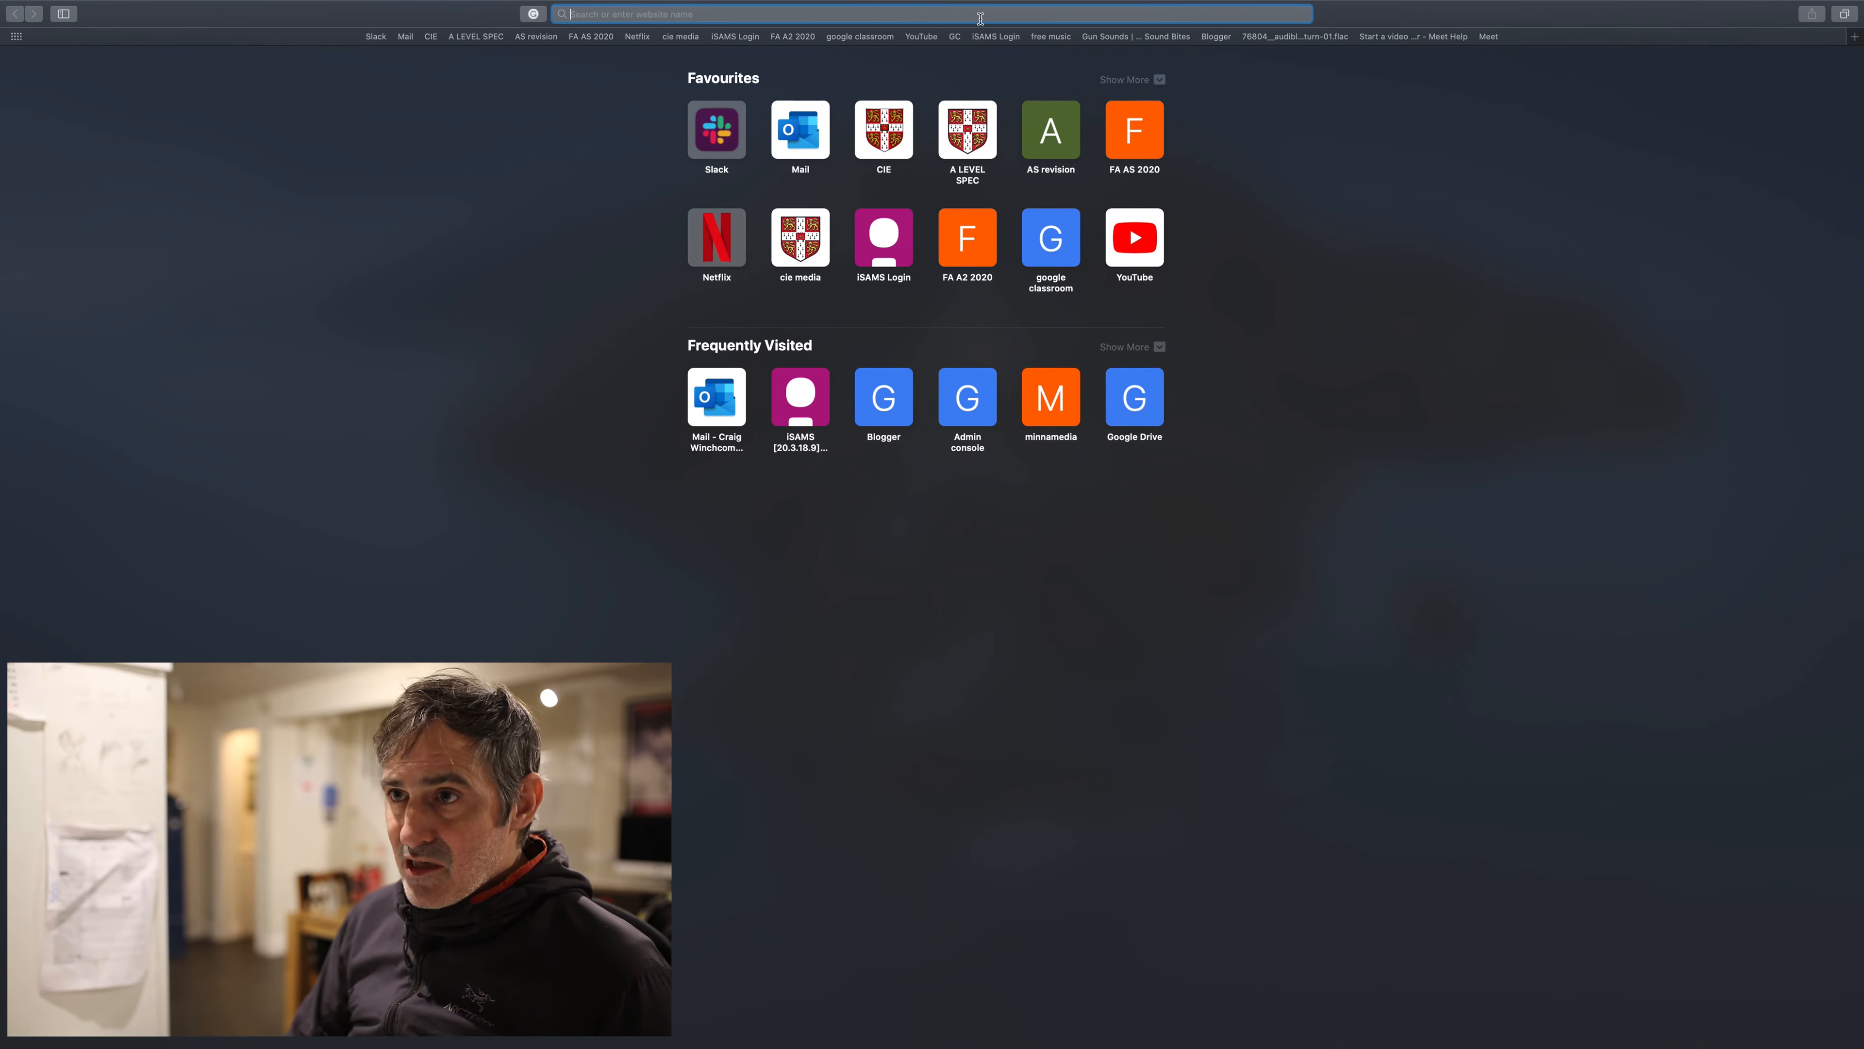
- Load Google Classroom, then sign out of the current Google account
text(google classroom — https://classroom.google.com/h)
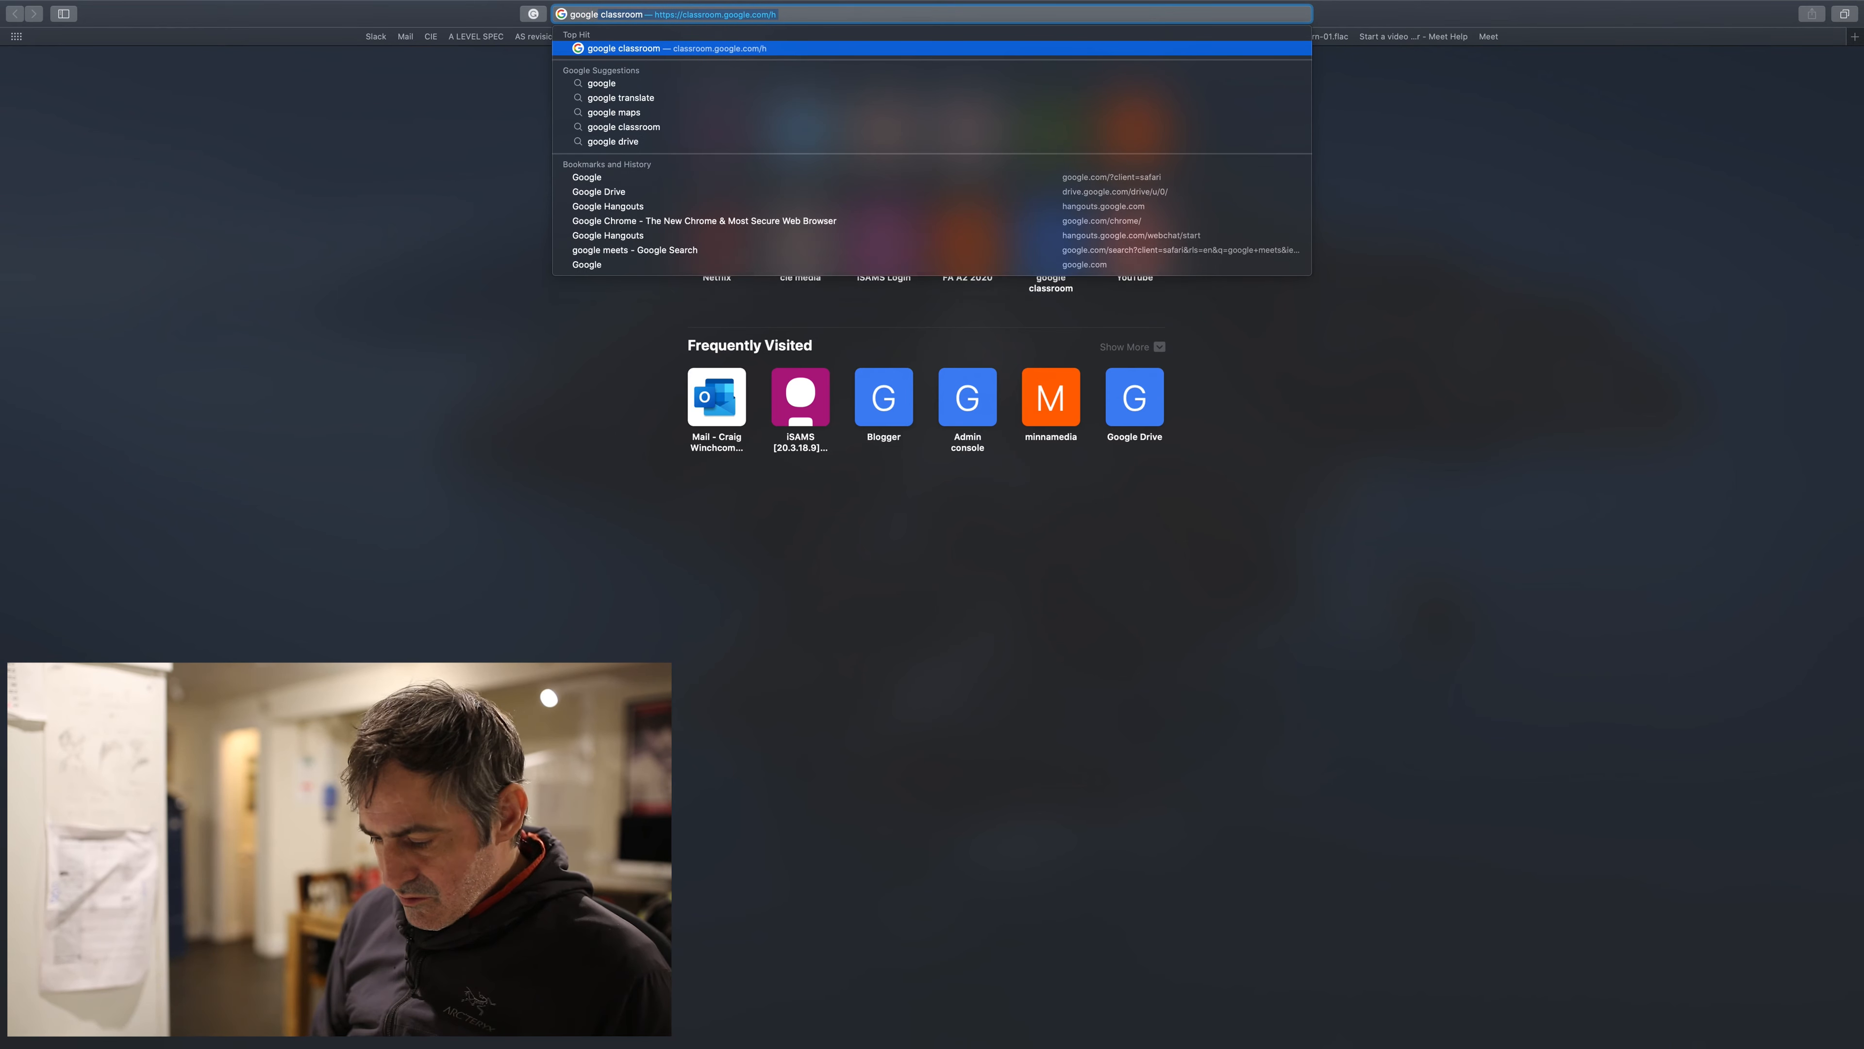
key(Return)
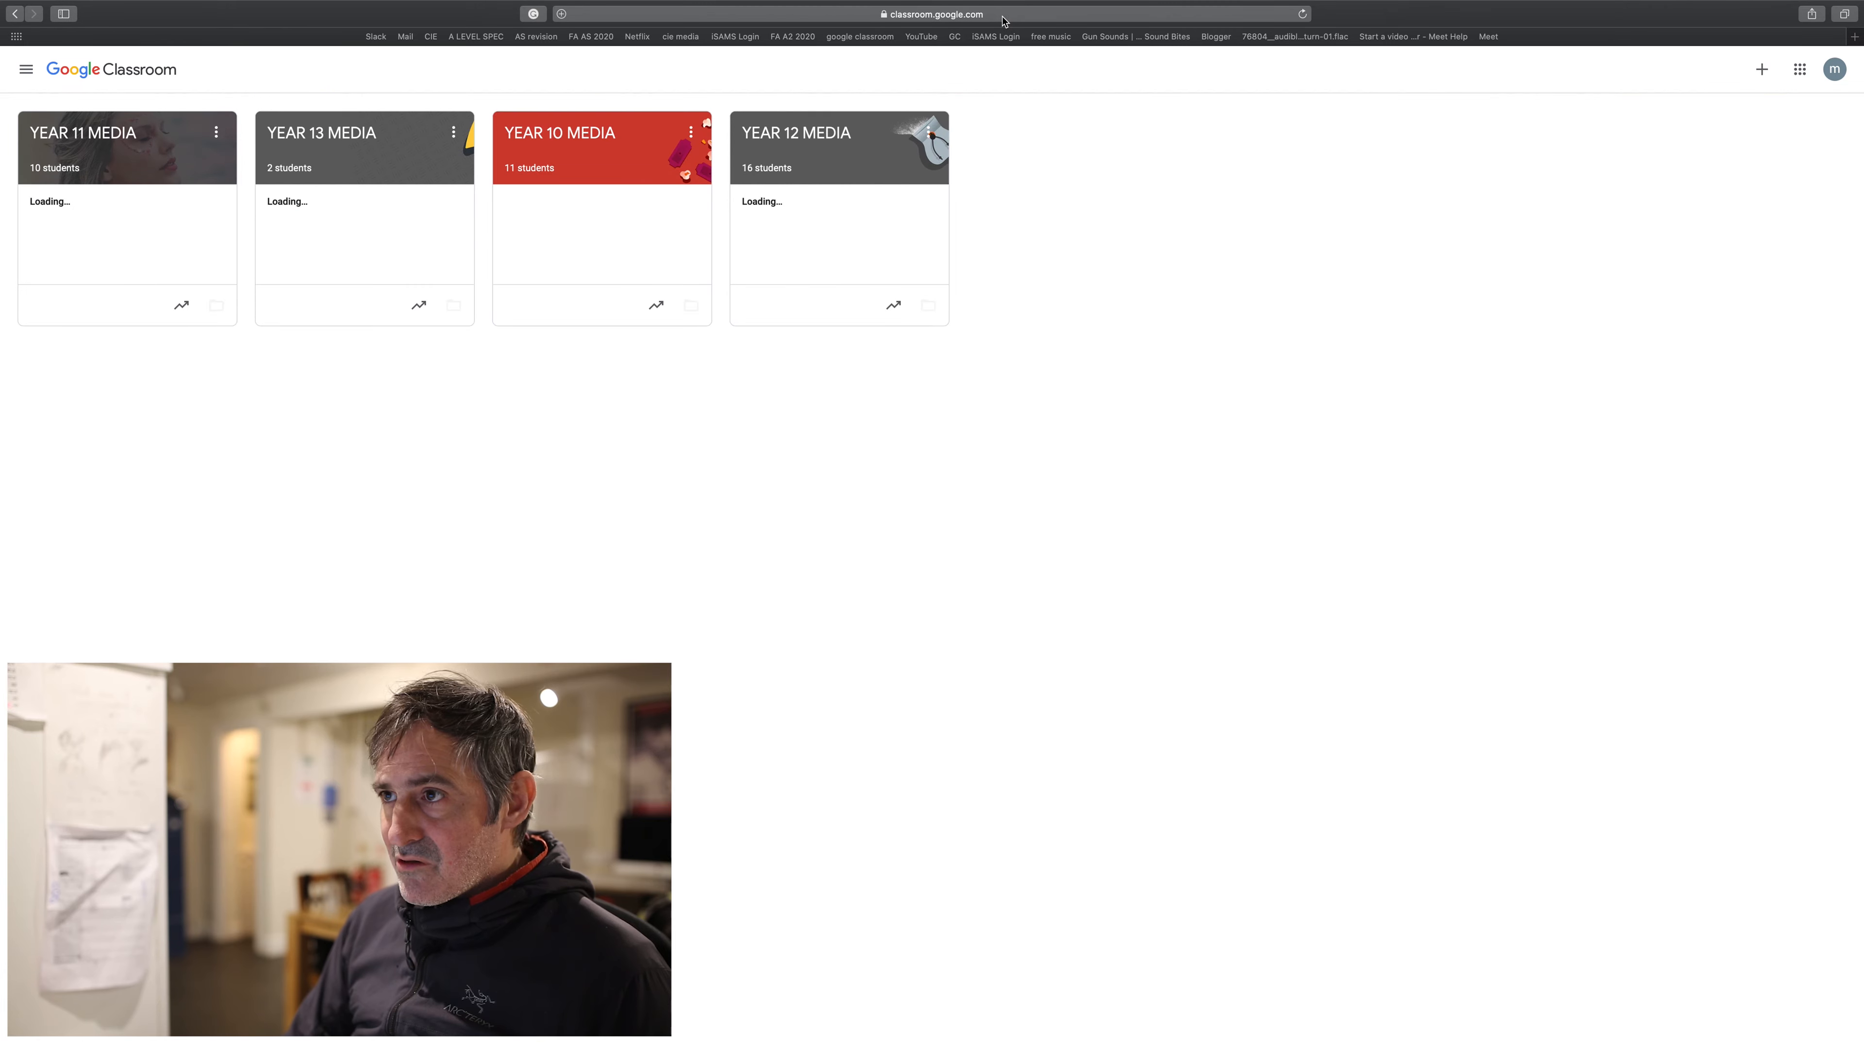
click(1836, 69)
click(1729, 746)
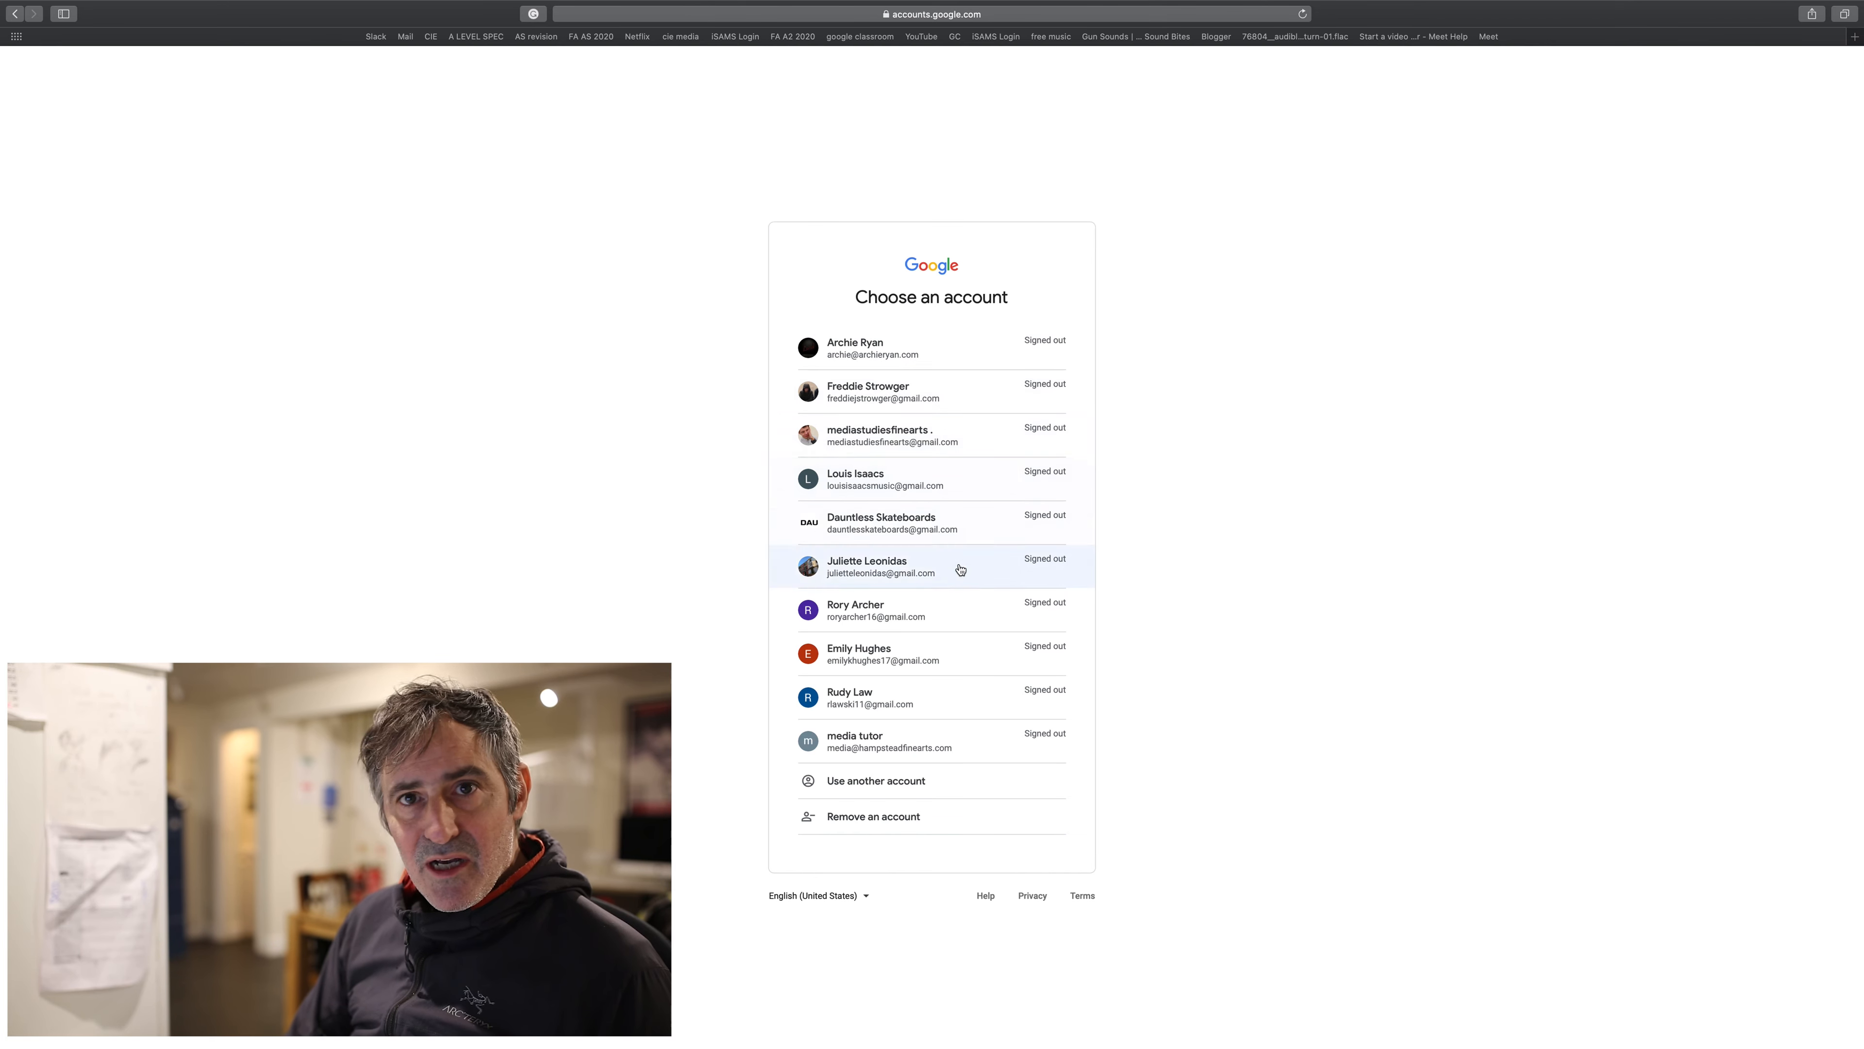
- Run a Google search for 'google'
click(918, 13)
text(google)
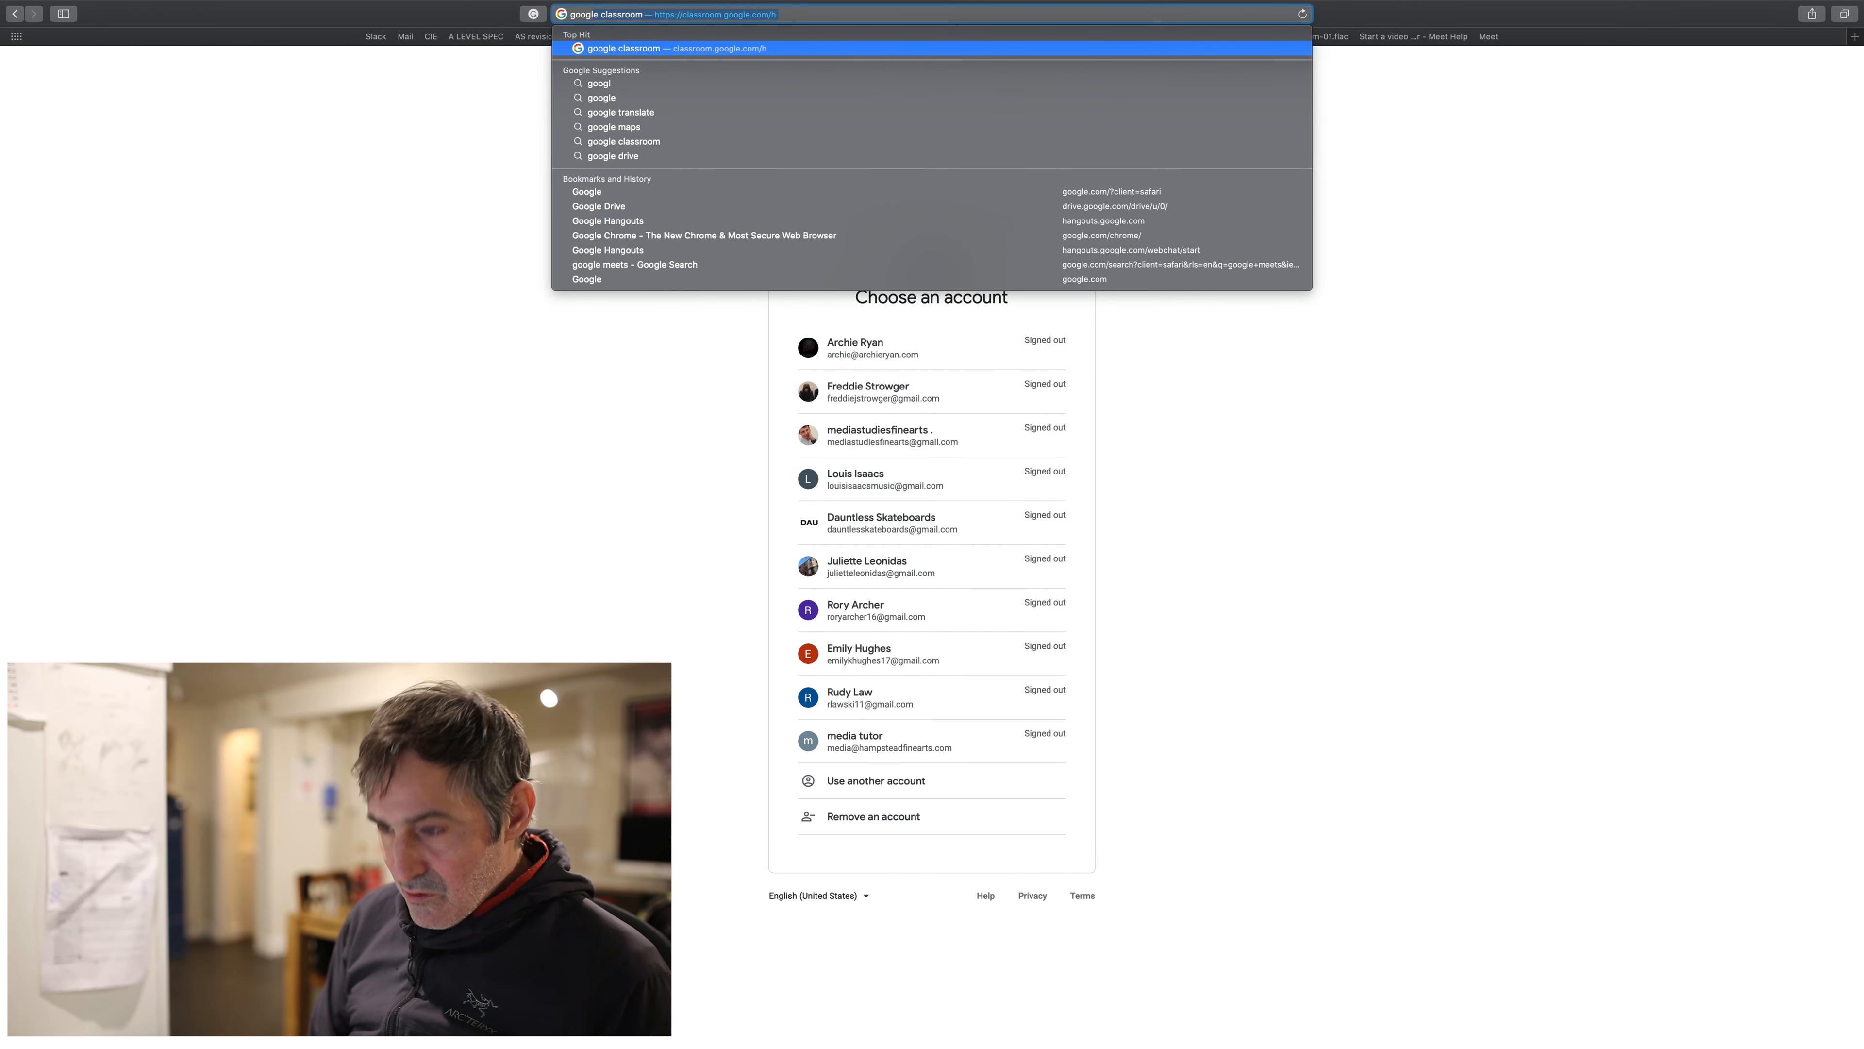
click(669, 84)
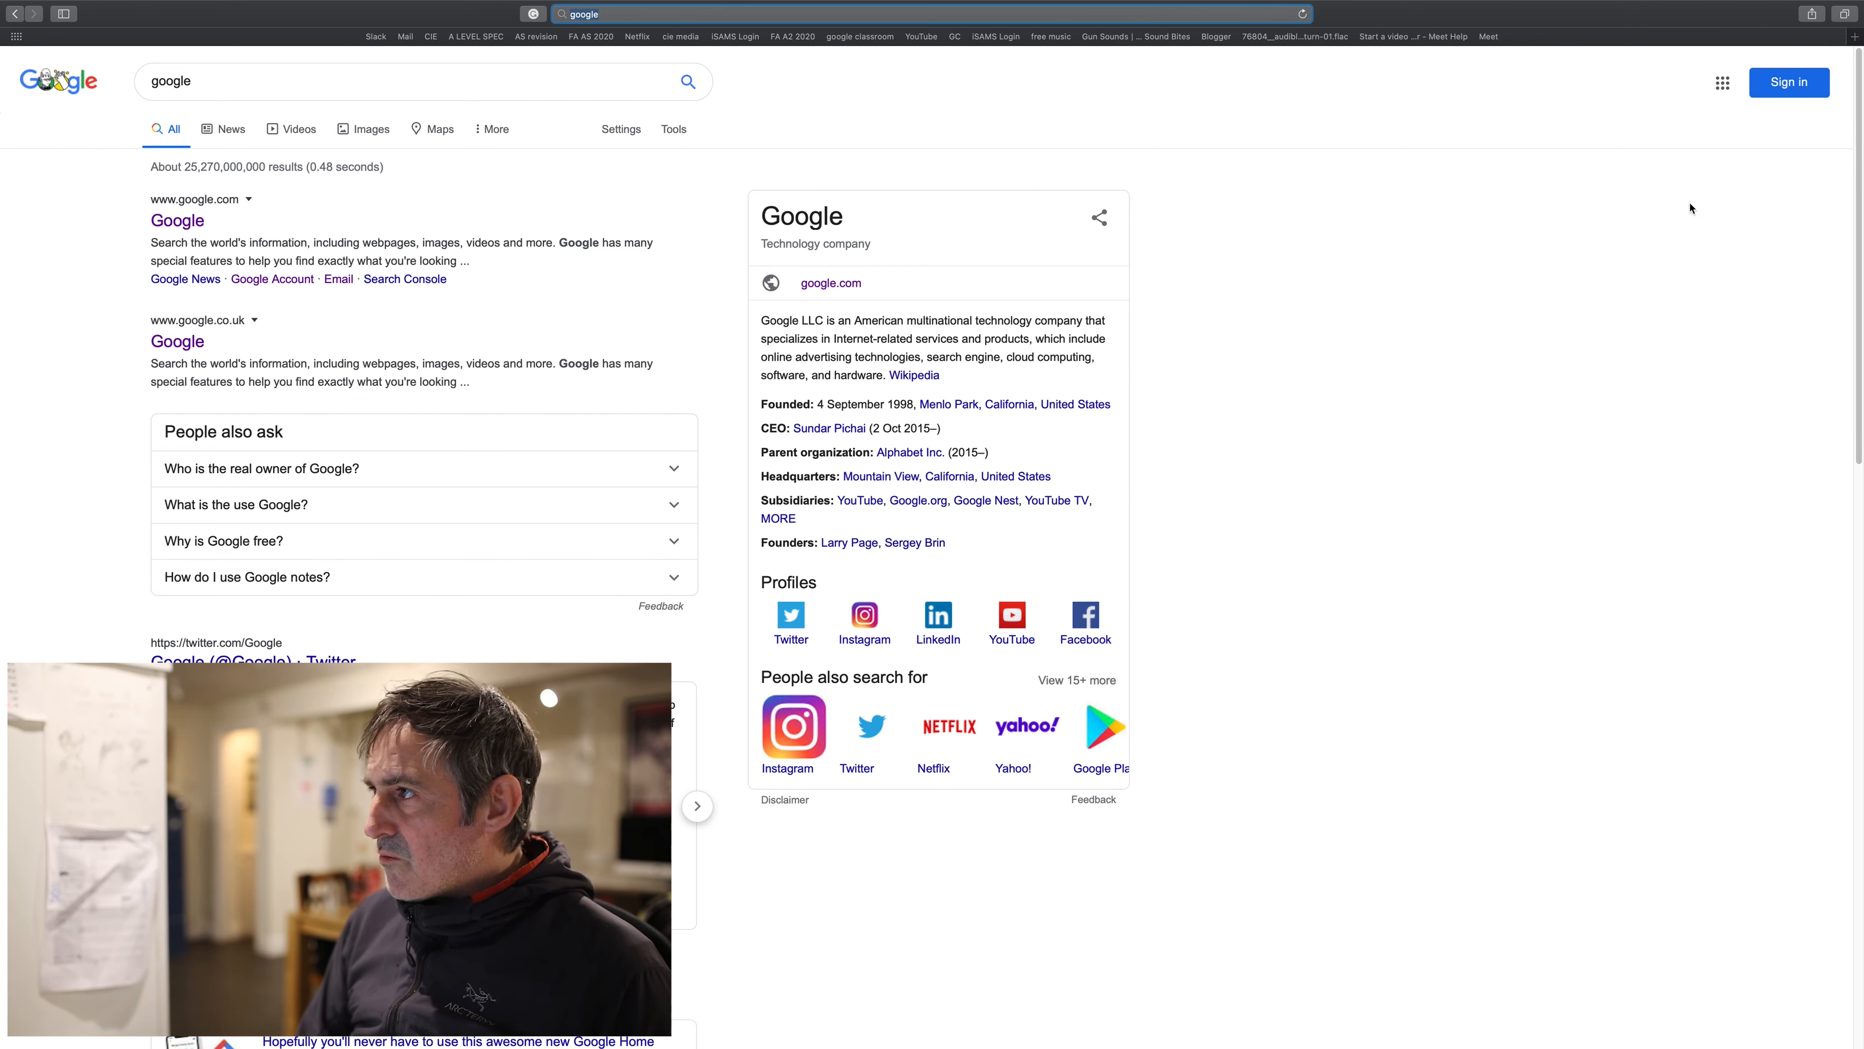
click(1720, 86)
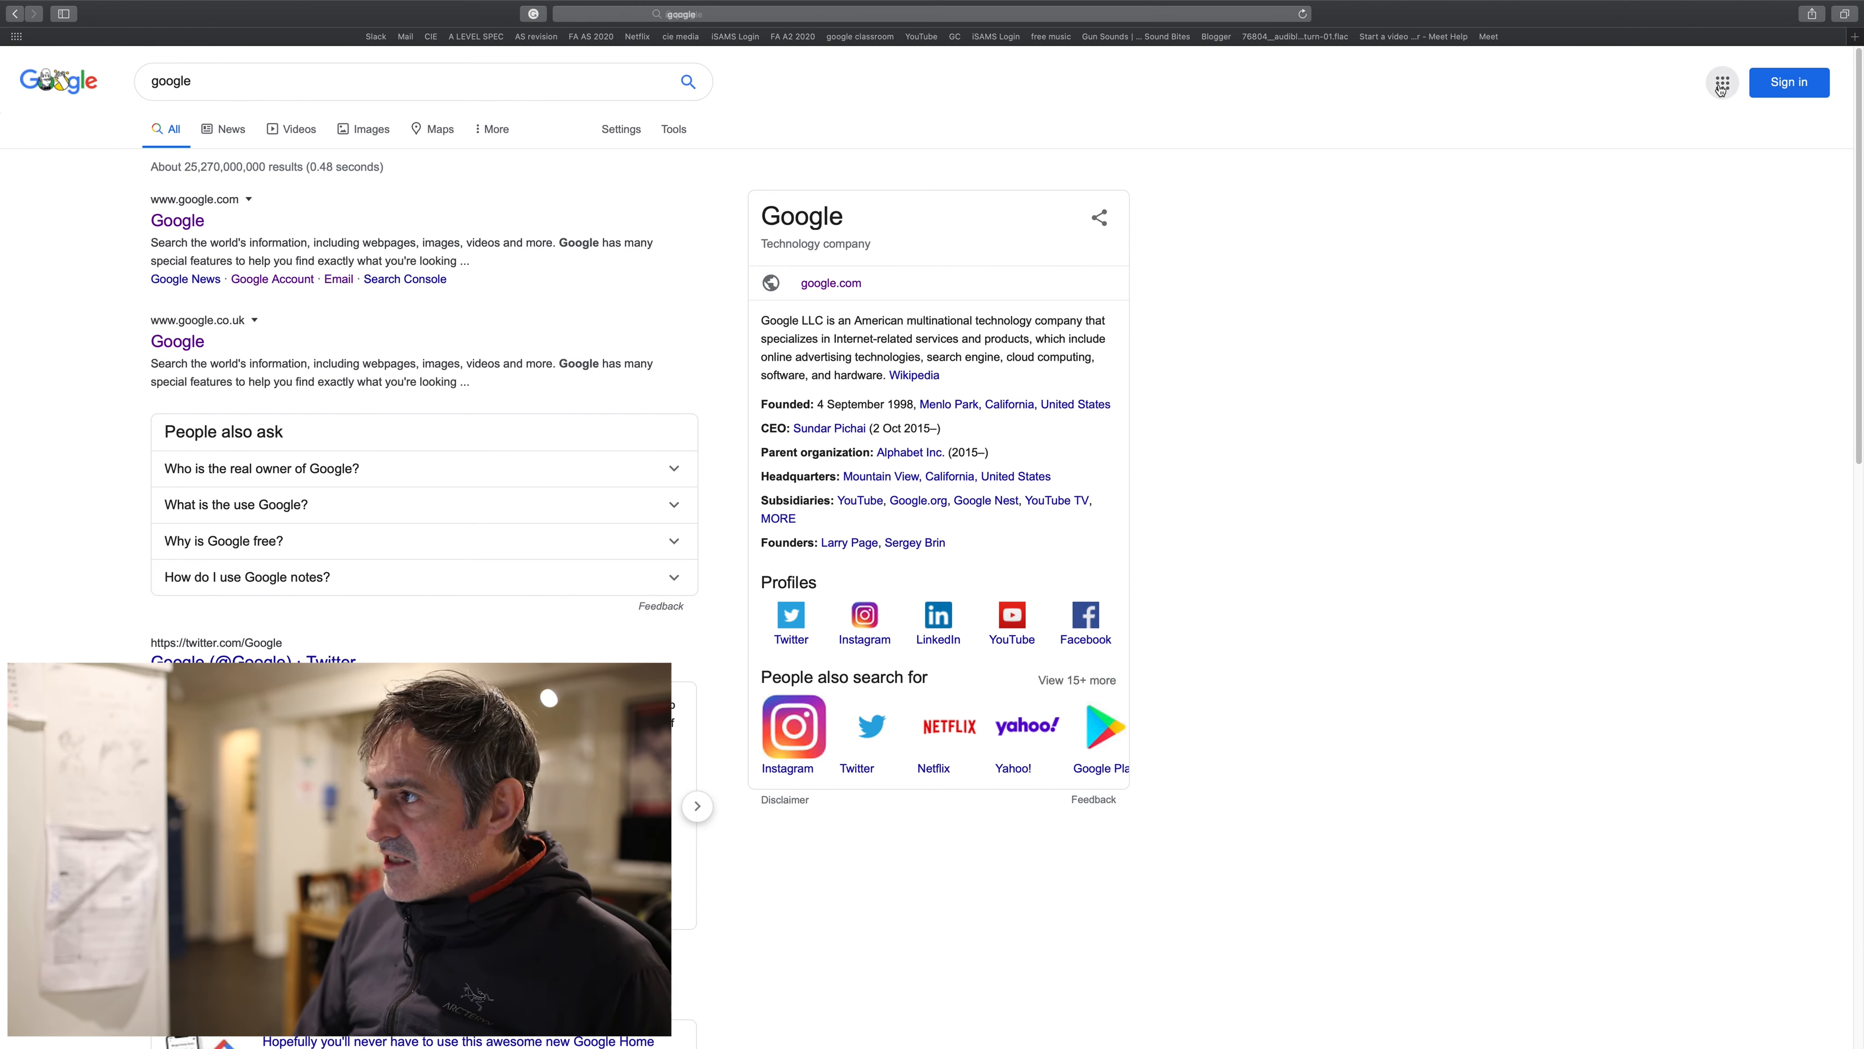
click(1595, 91)
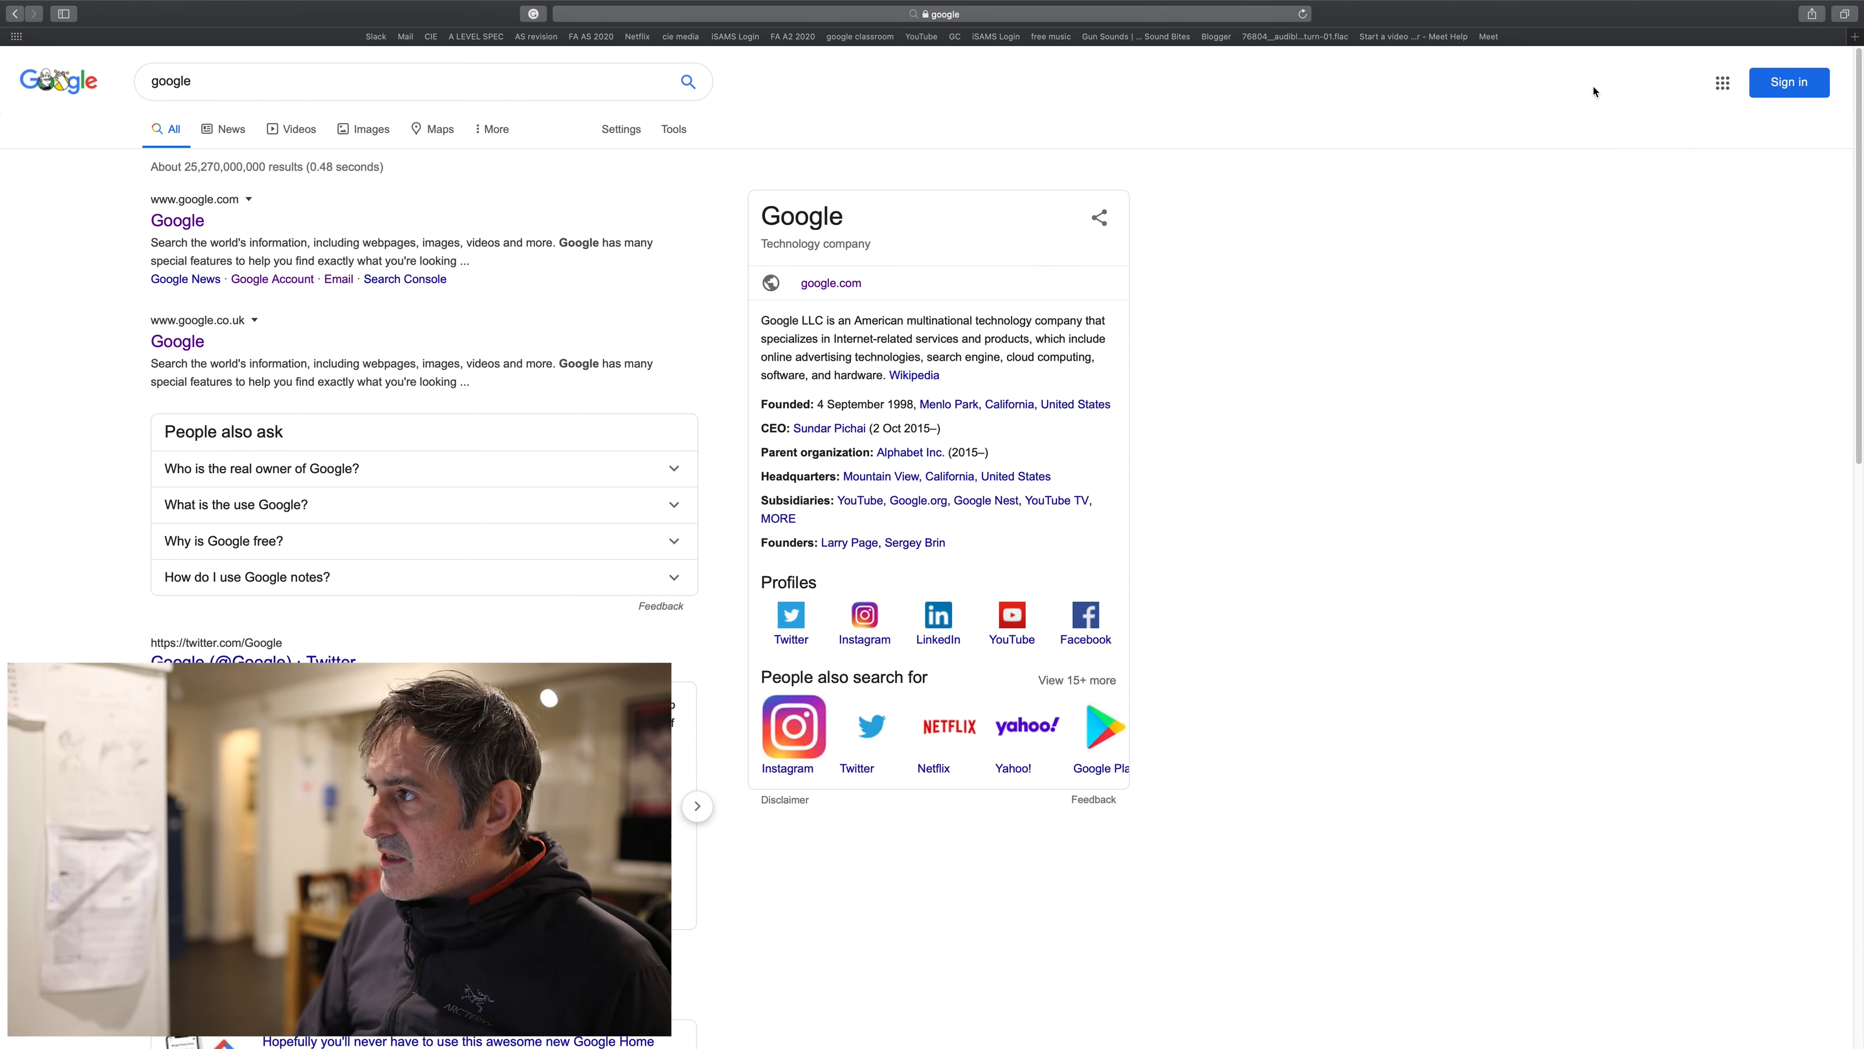
- Sign in with the school media account's saved password and show the Google apps list
click(1788, 82)
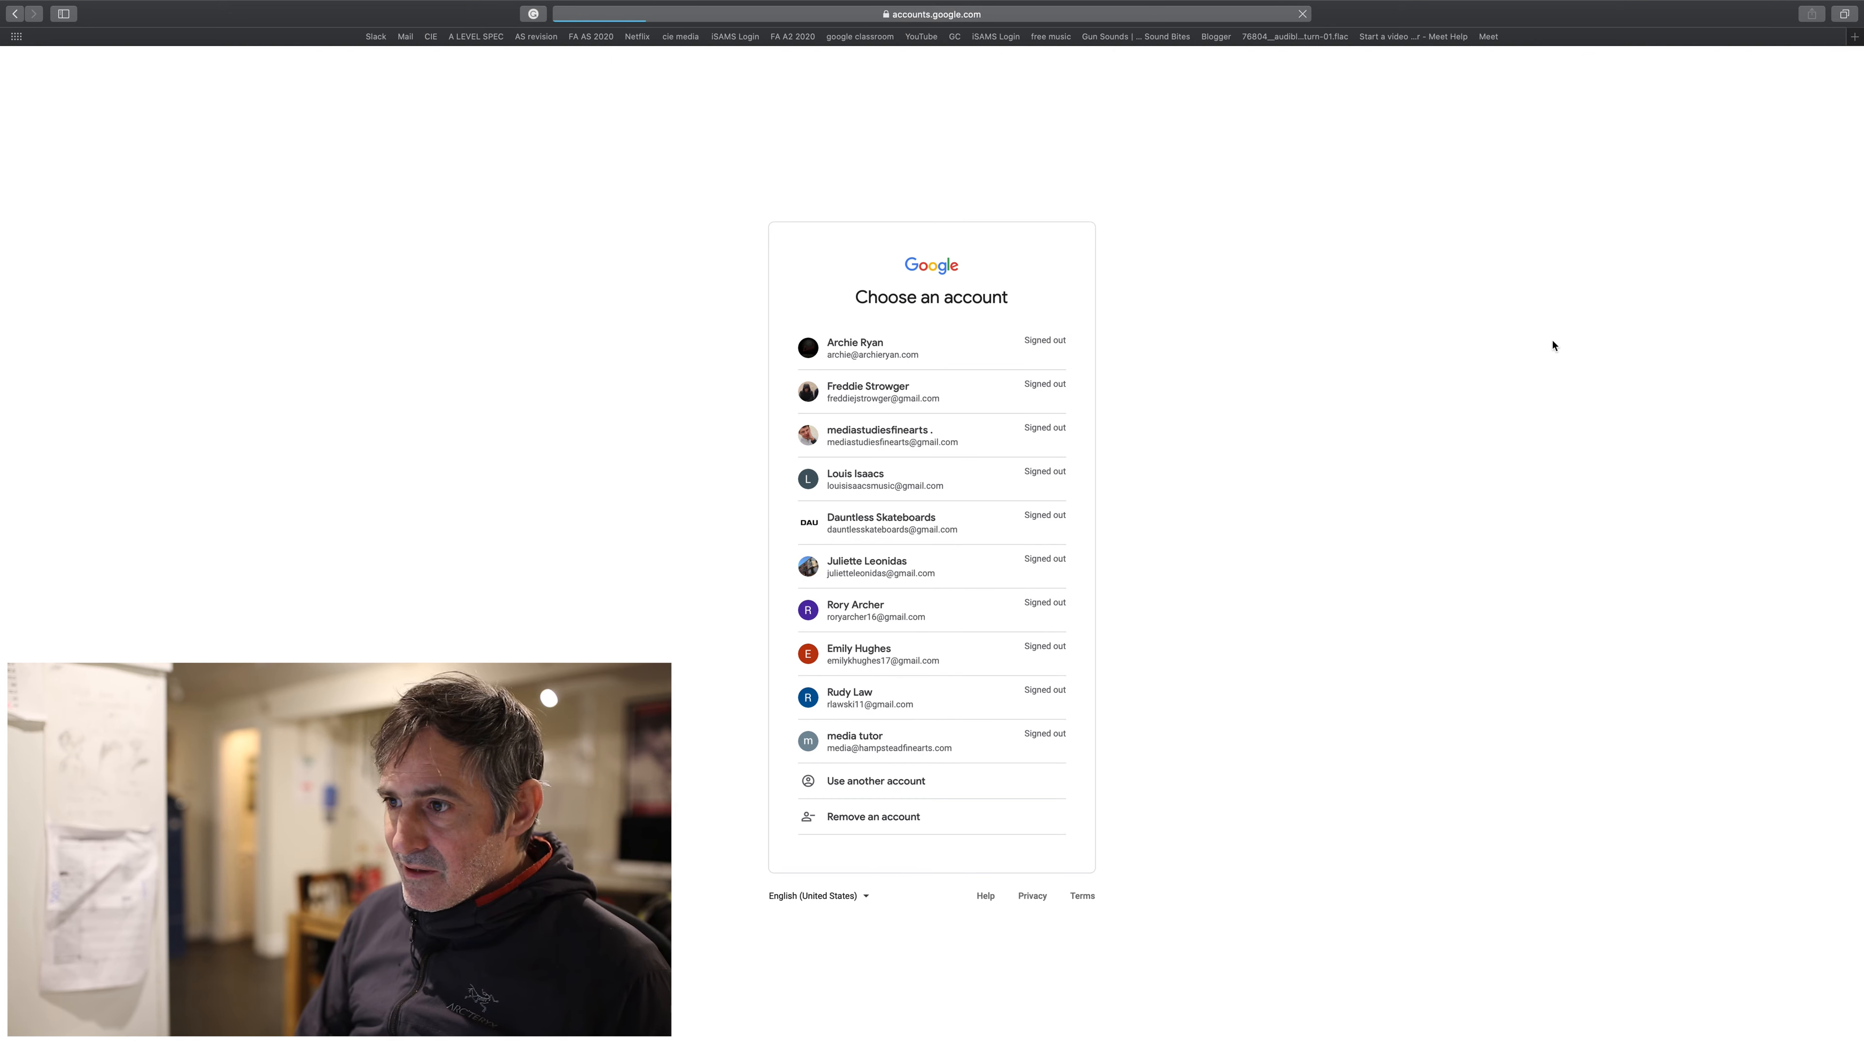
click(904, 748)
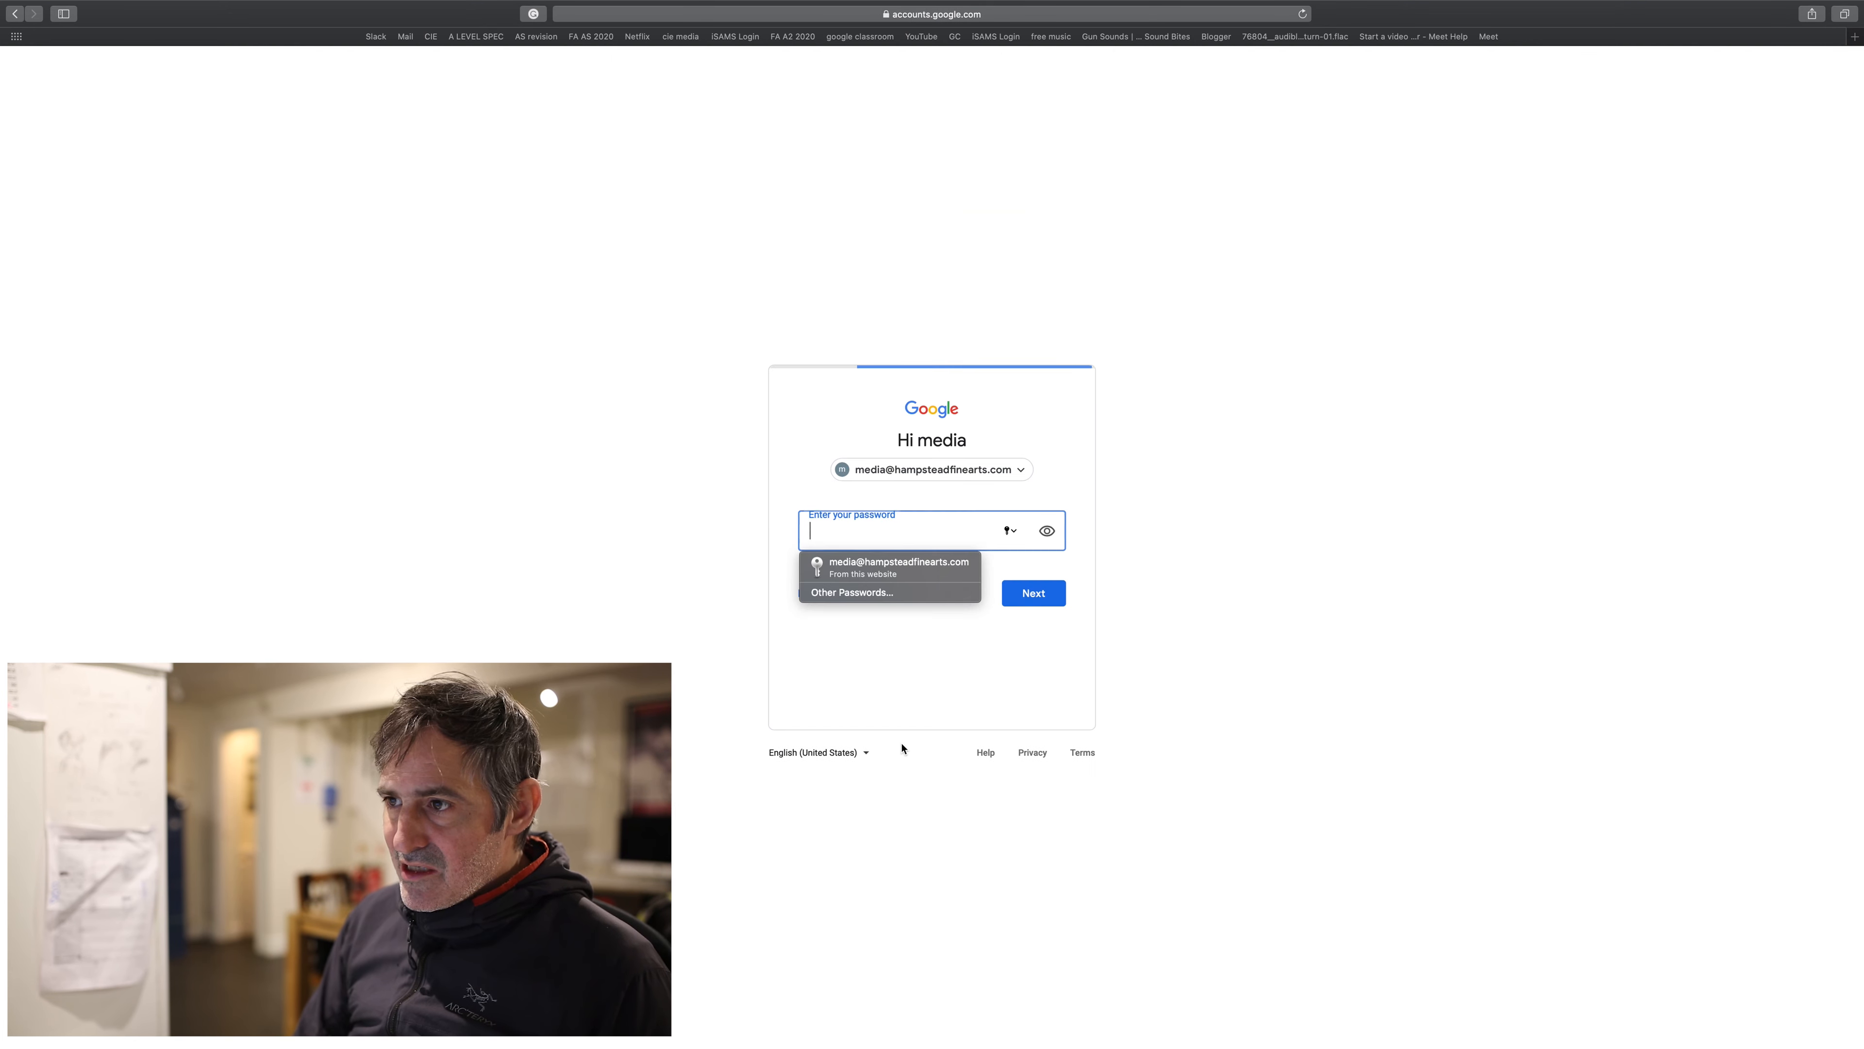
click(895, 560)
click(1032, 594)
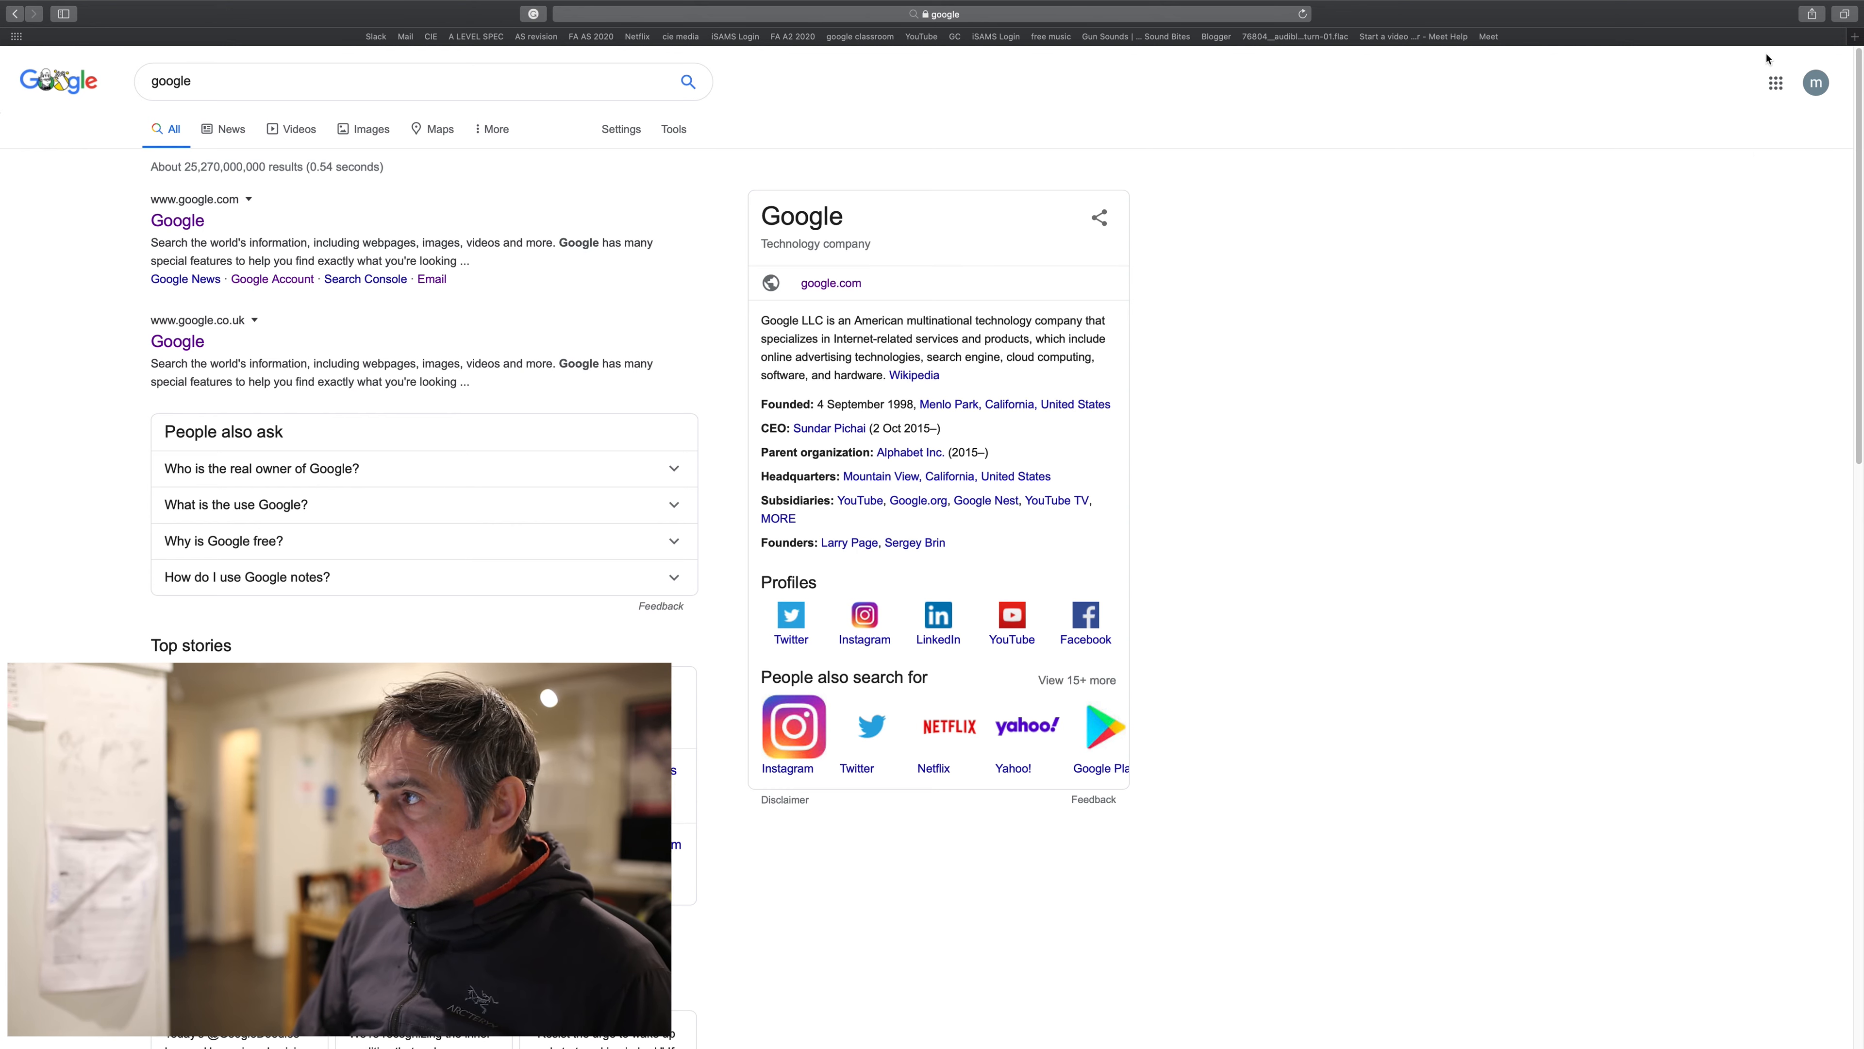
click(1775, 83)
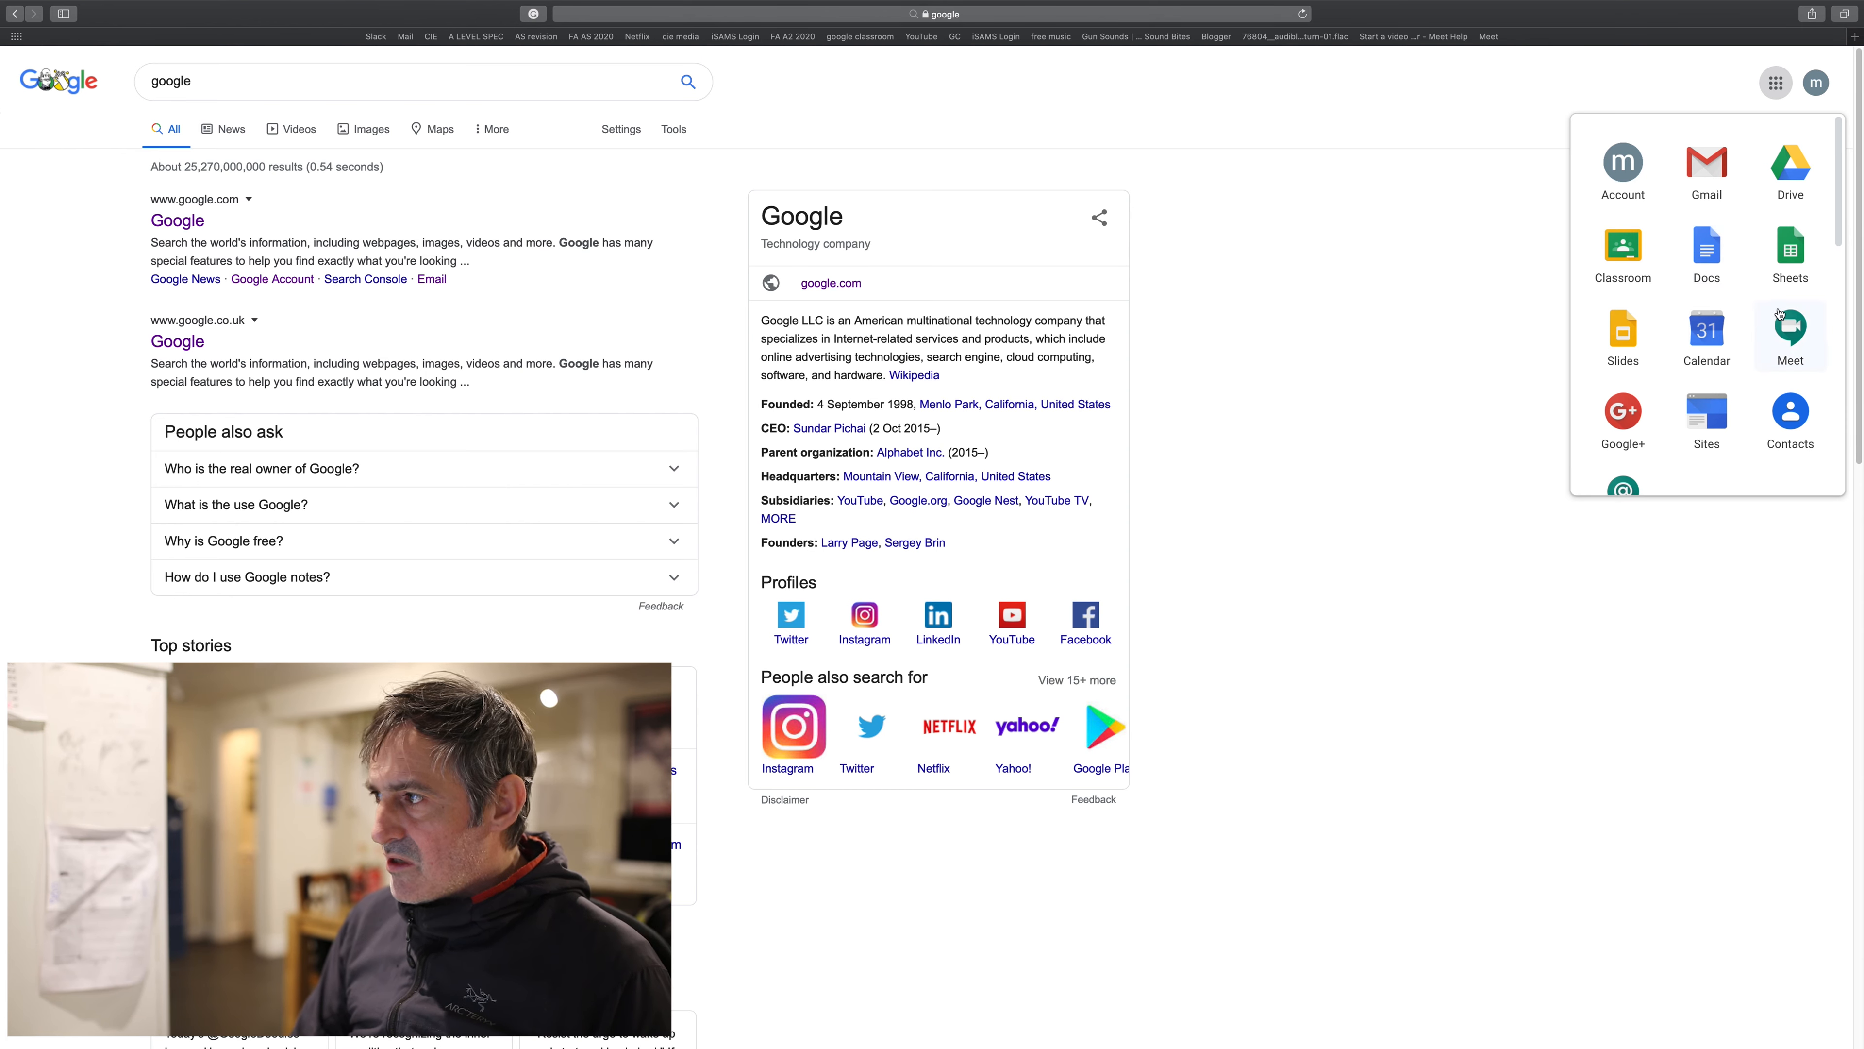
- Go to Classroom from the apps list and open the YEAR 13 MEDIA class
click(1623, 248)
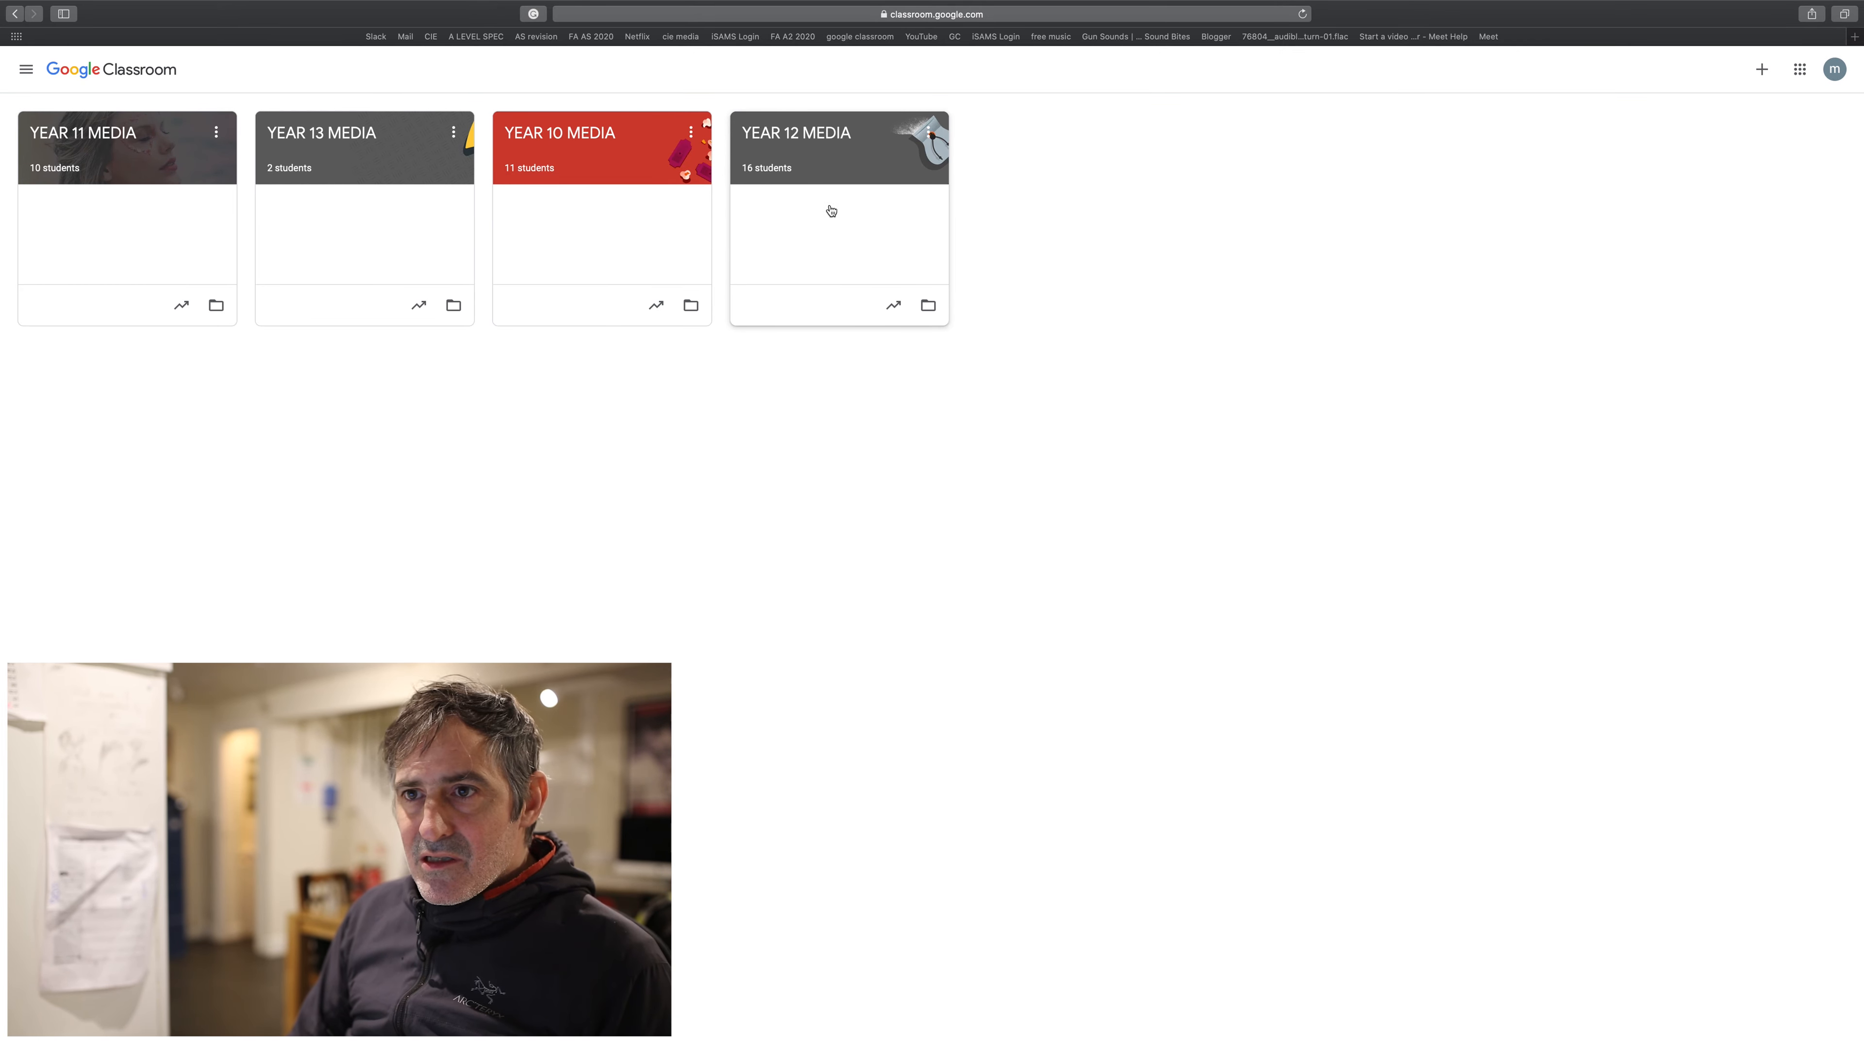
click(354, 135)
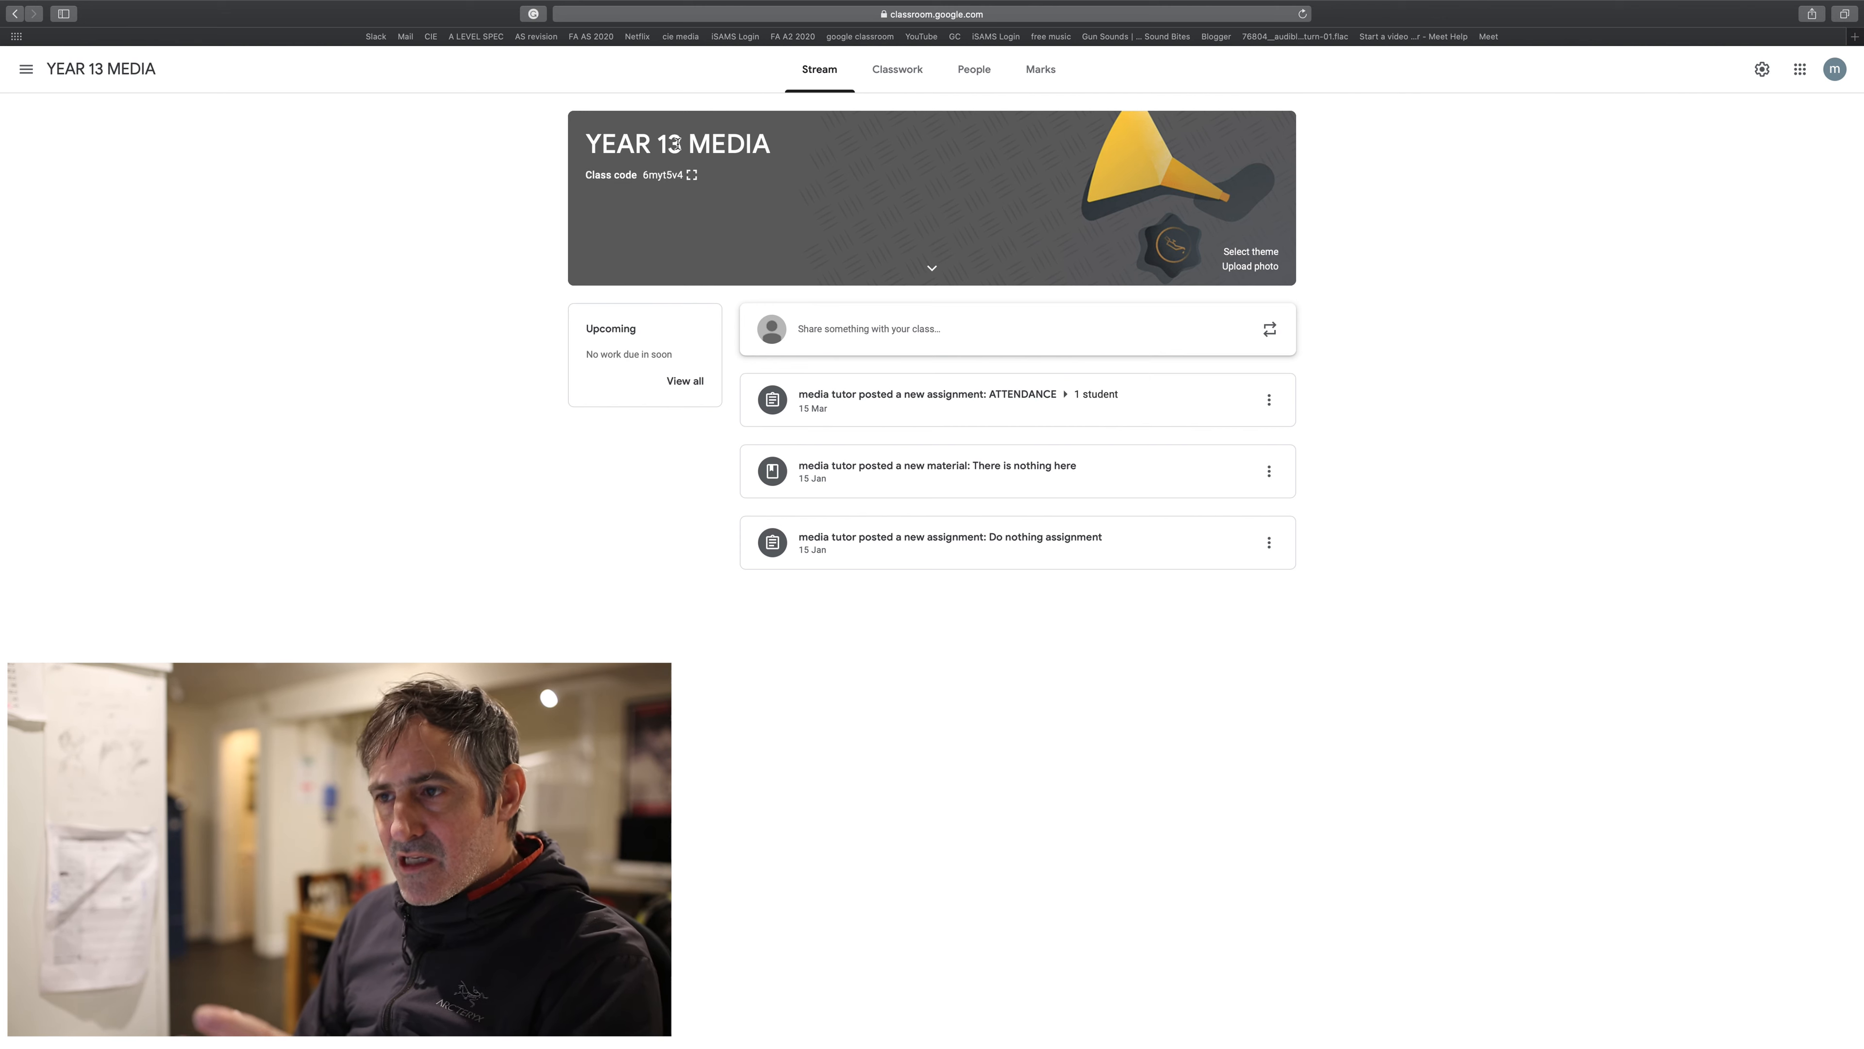
- Draft a post for a single student with placeholder text 't4e4tetet' and show attachment options
click(849, 331)
click(961, 362)
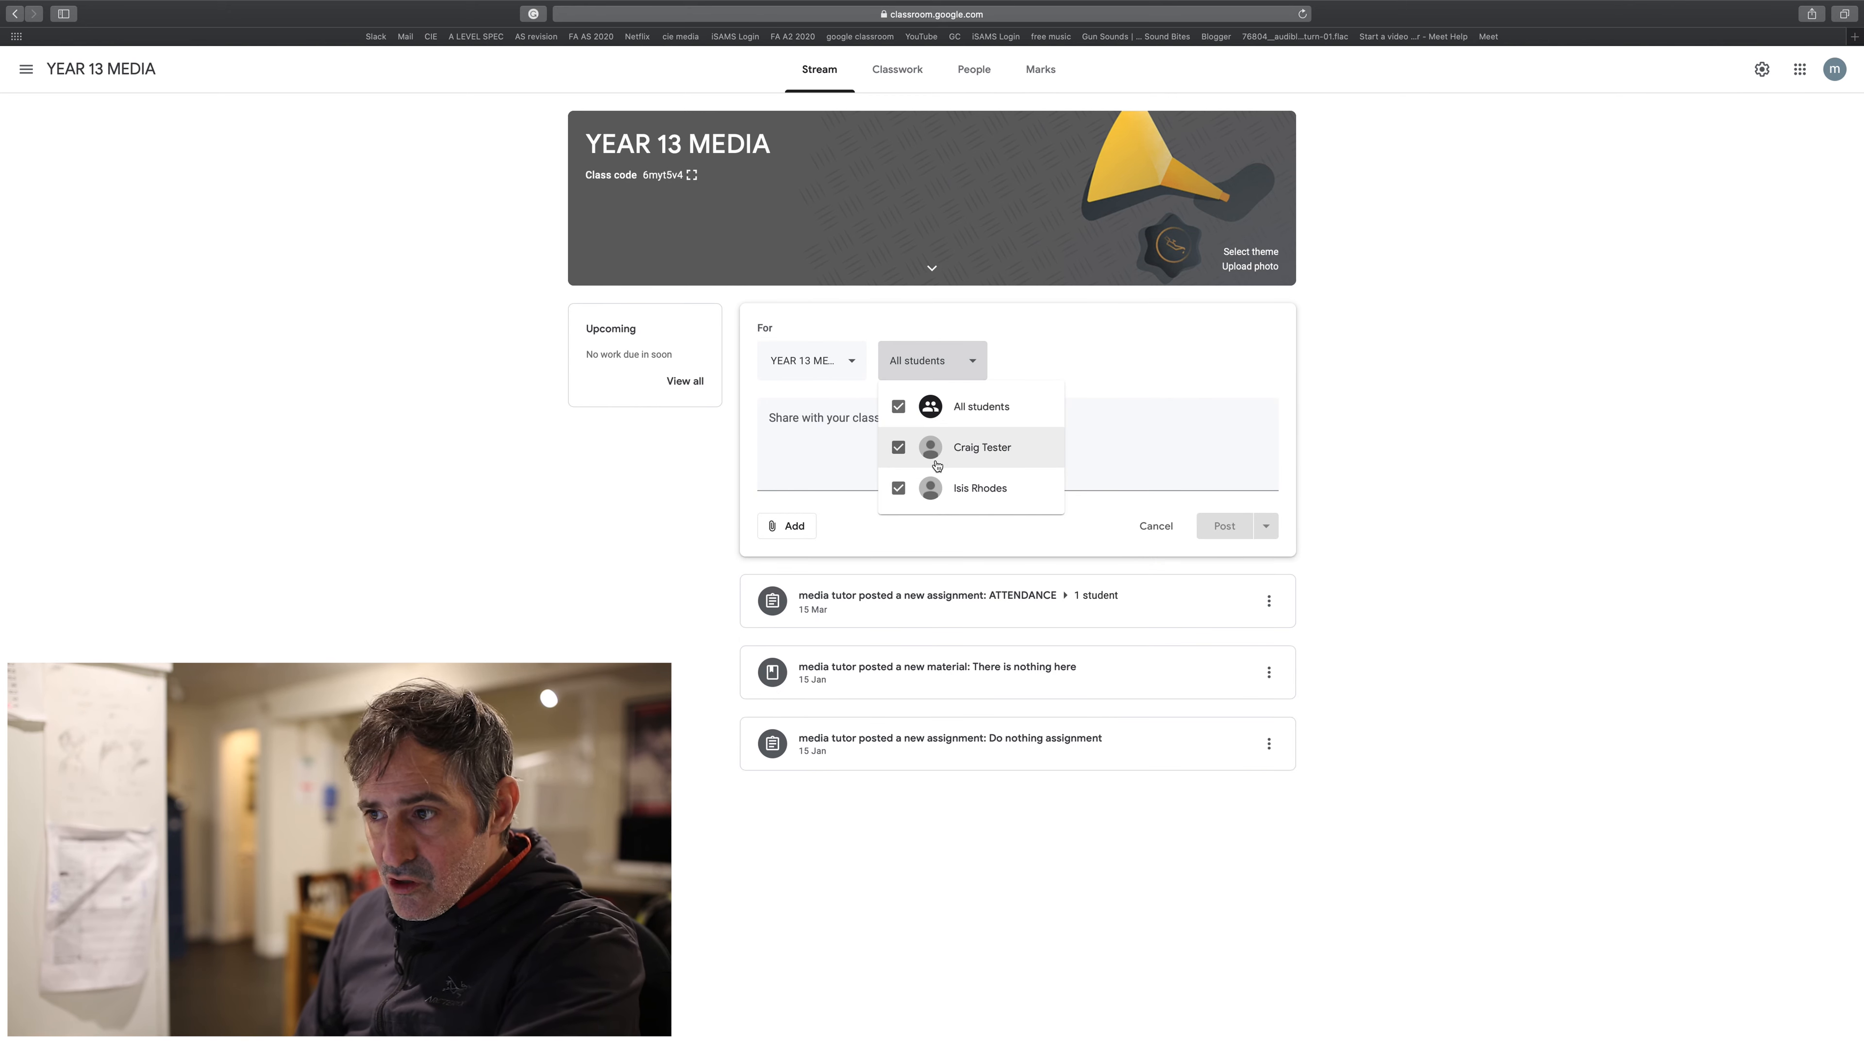
click(899, 489)
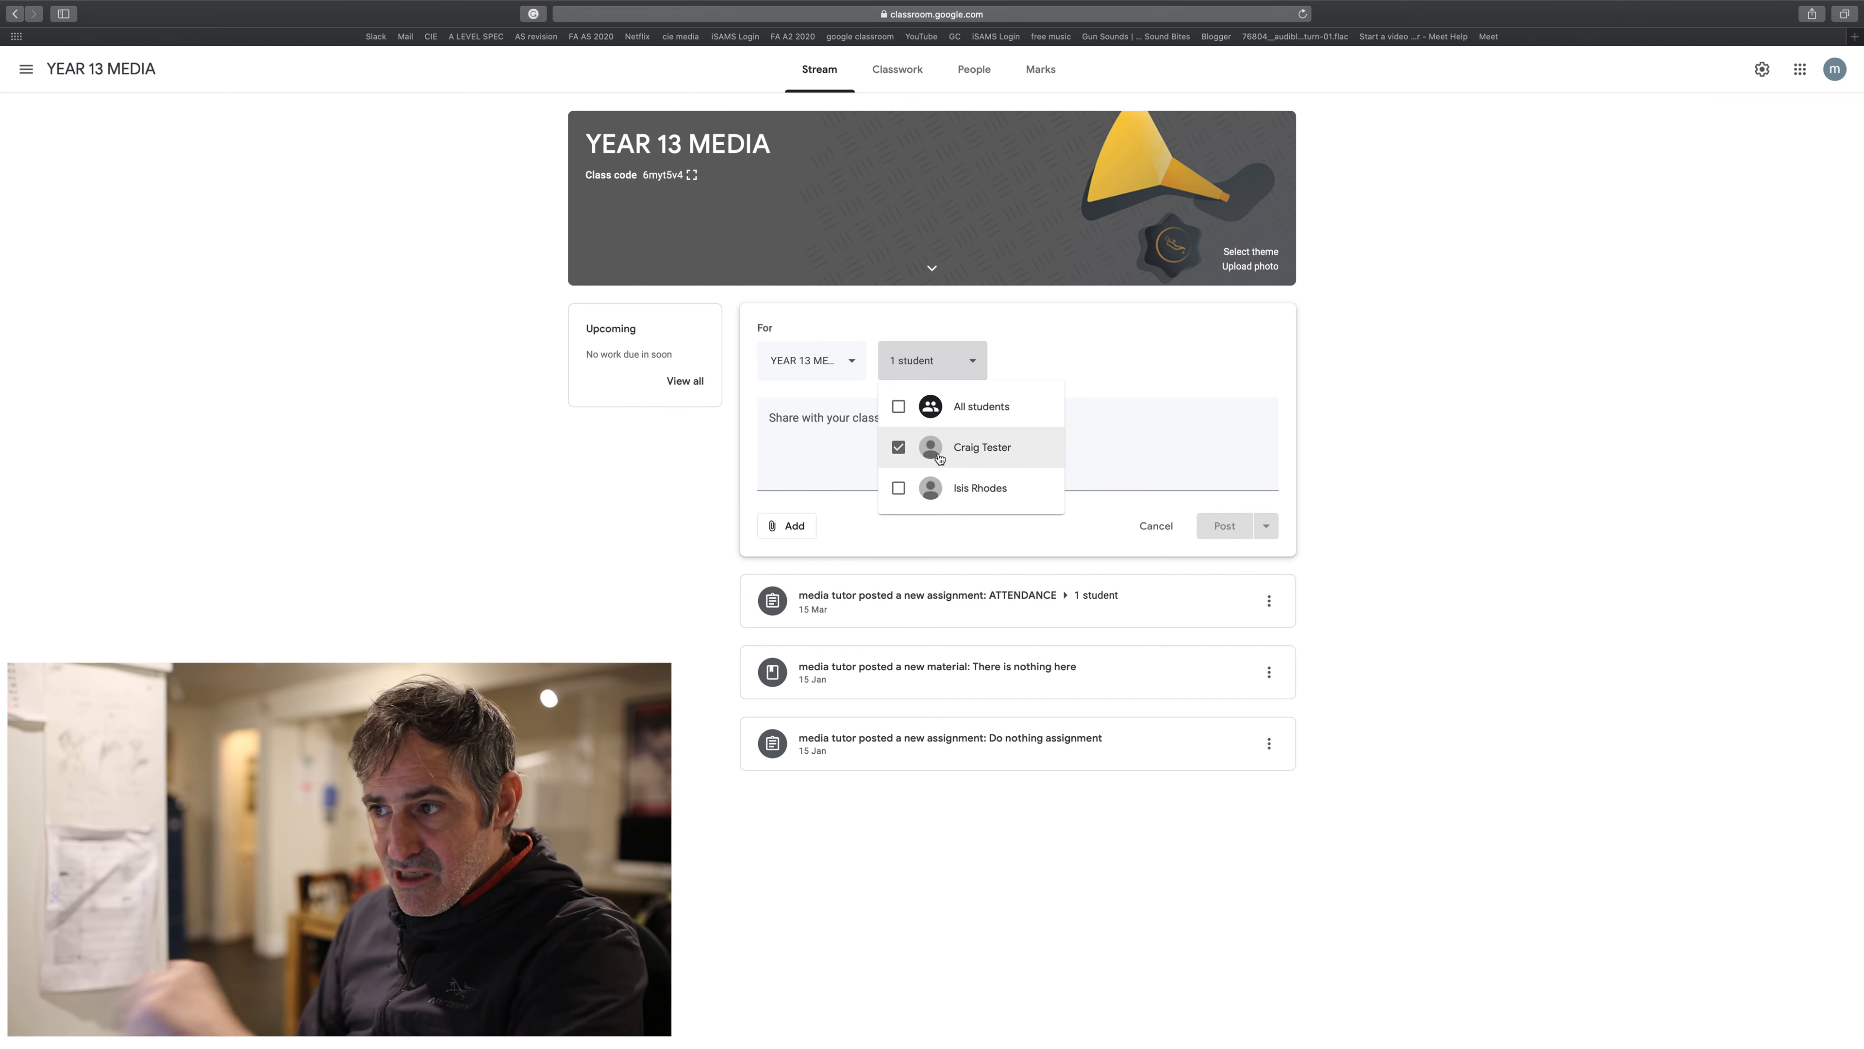
click(831, 438)
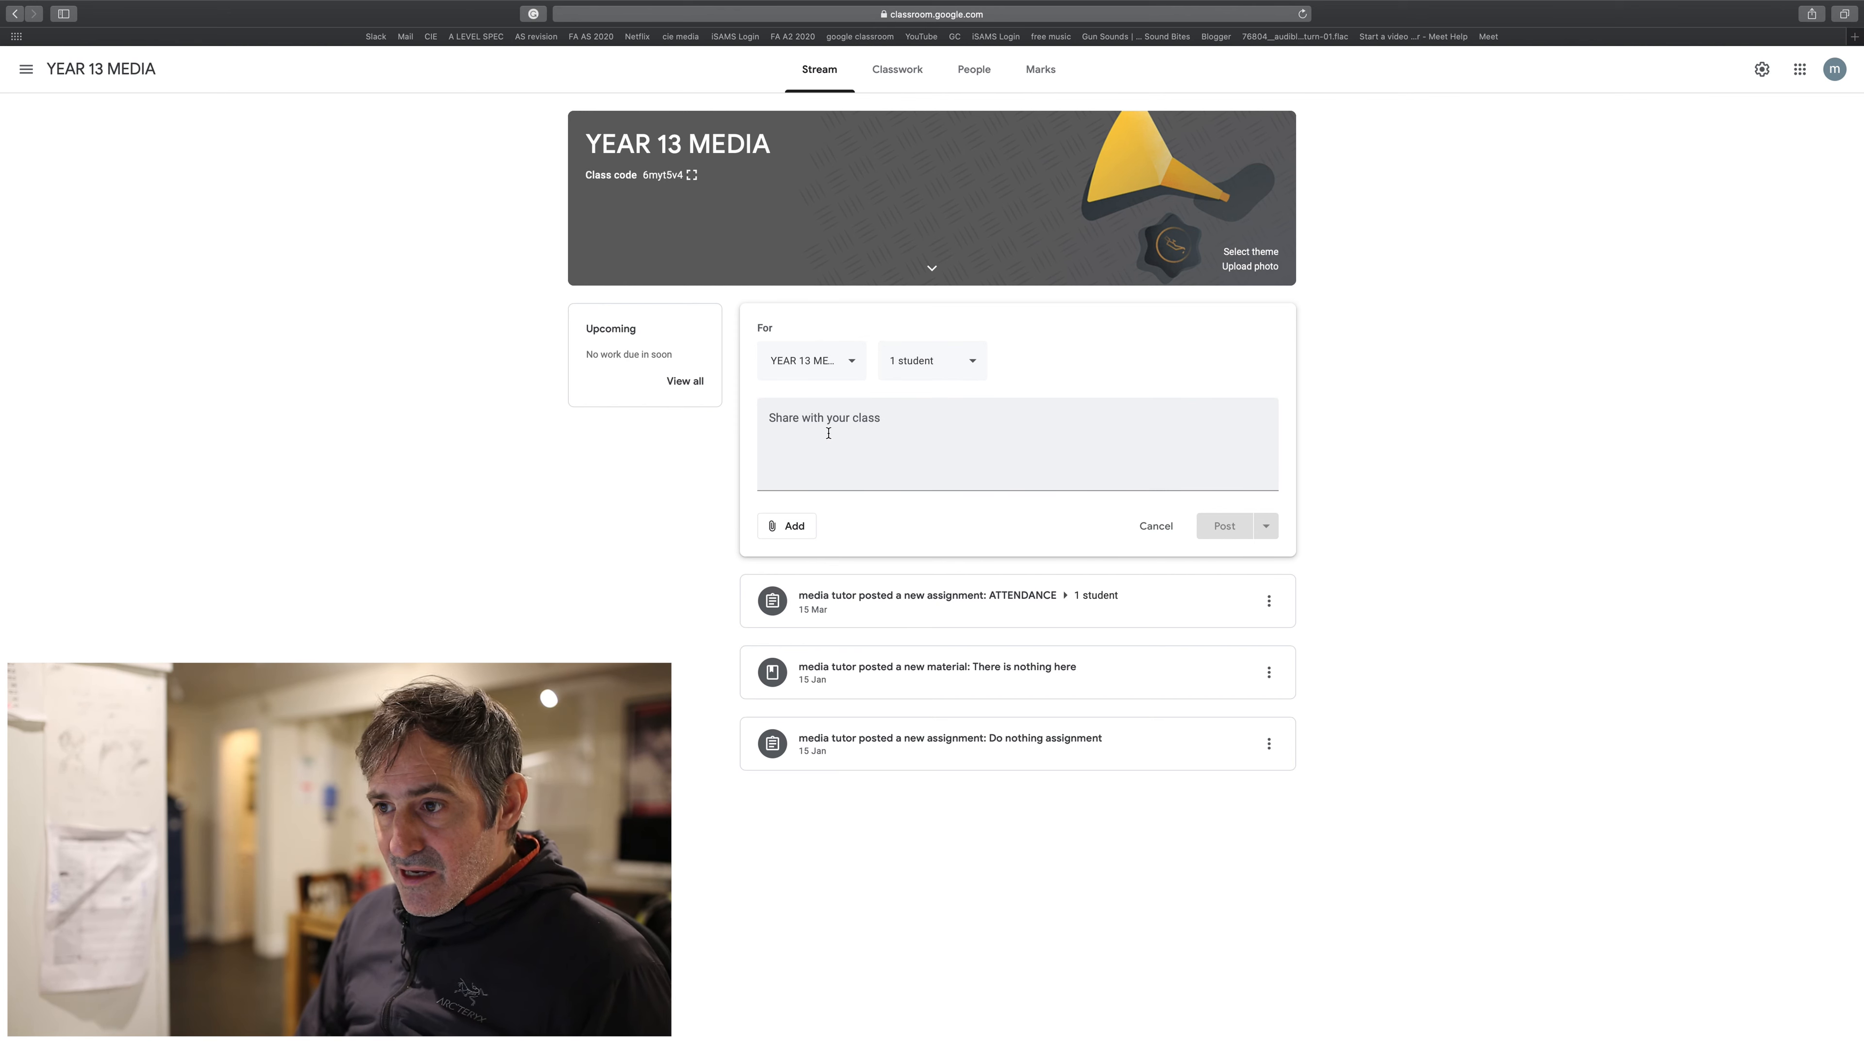
click(828, 433)
text(t4e4tetetetetetf)
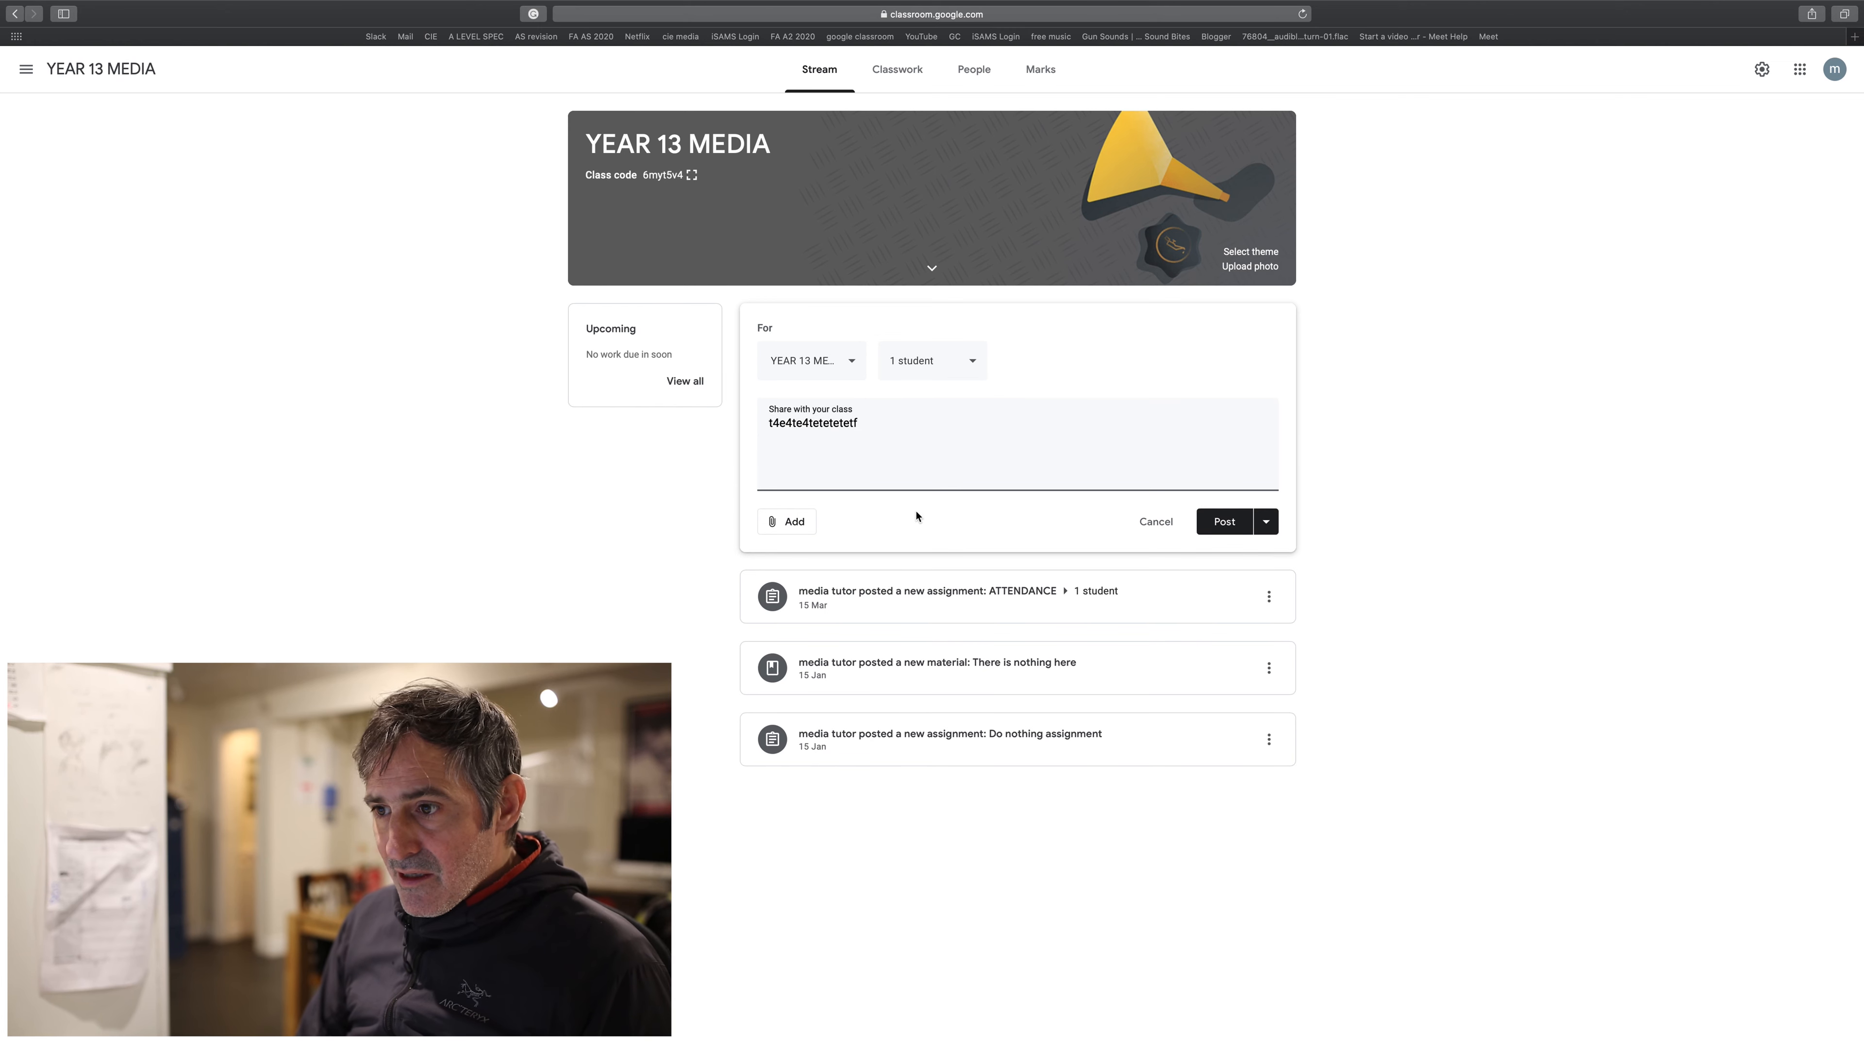
click(789, 521)
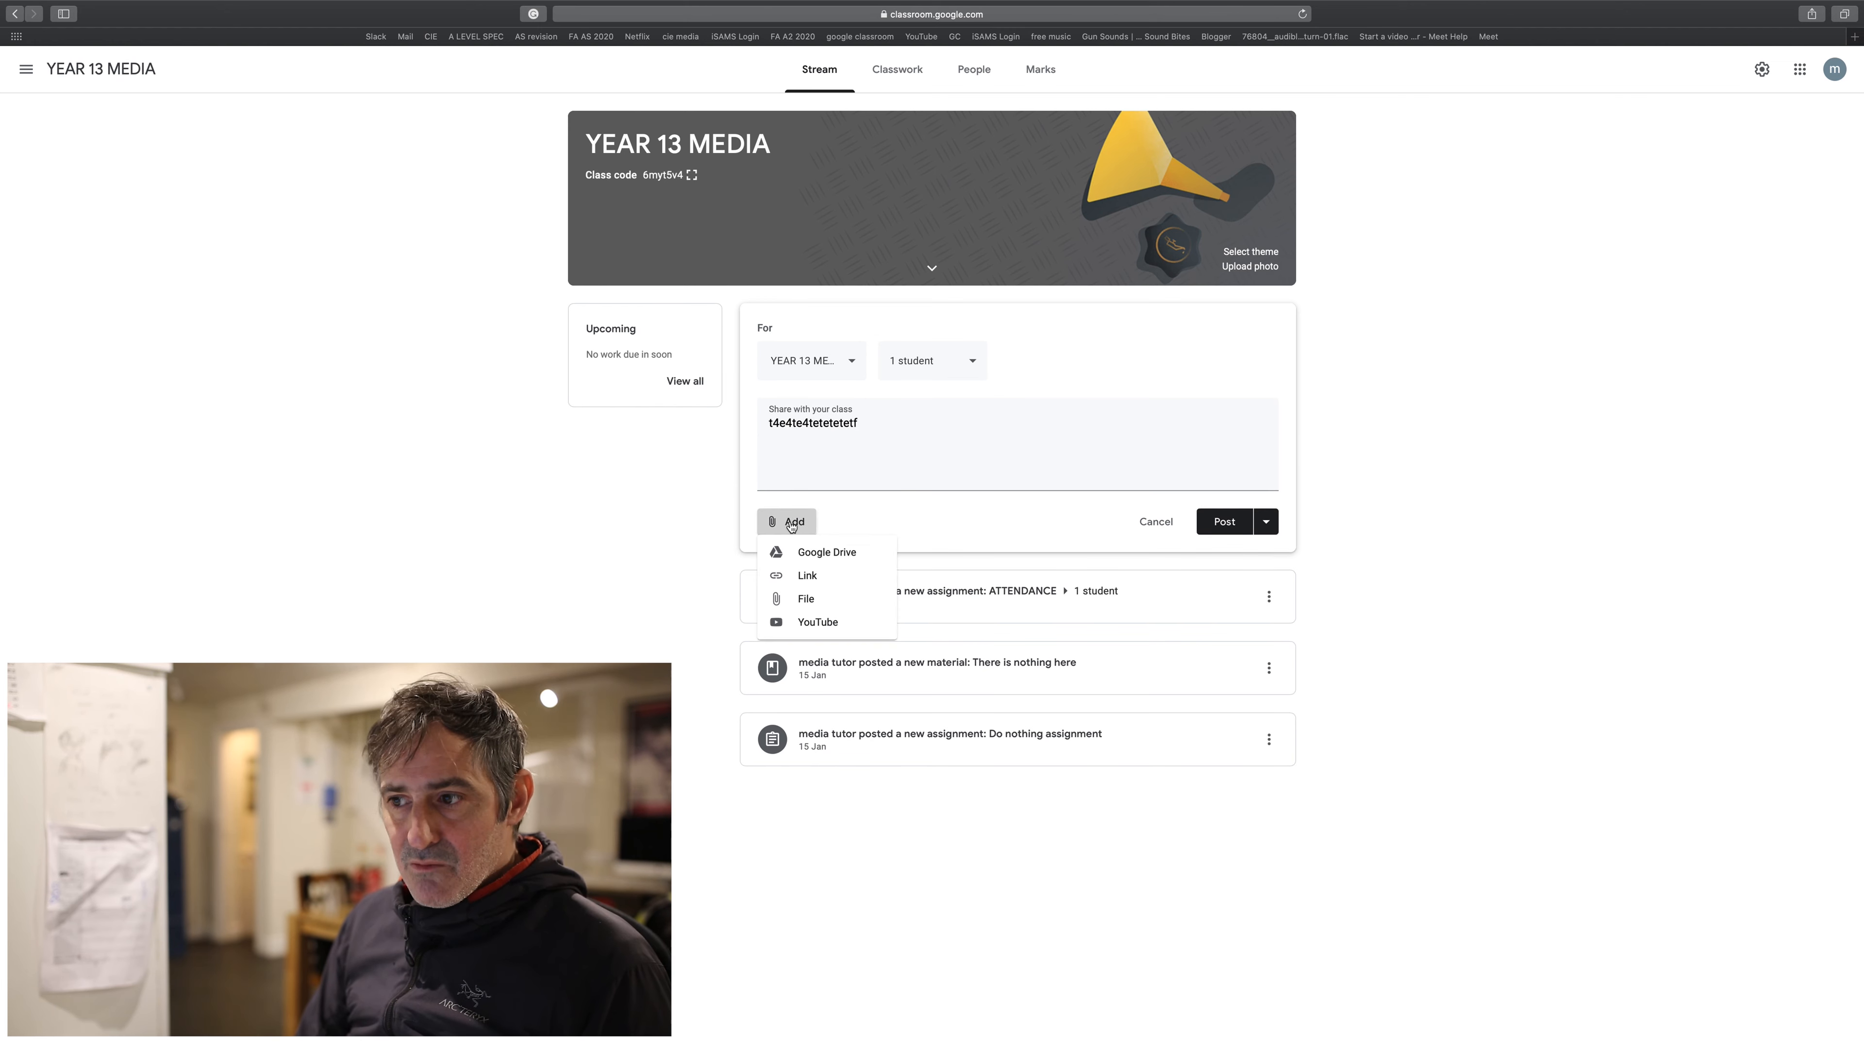
- Upload Music Booklet.pdf from the Documents folder as the post's attachment
click(800, 600)
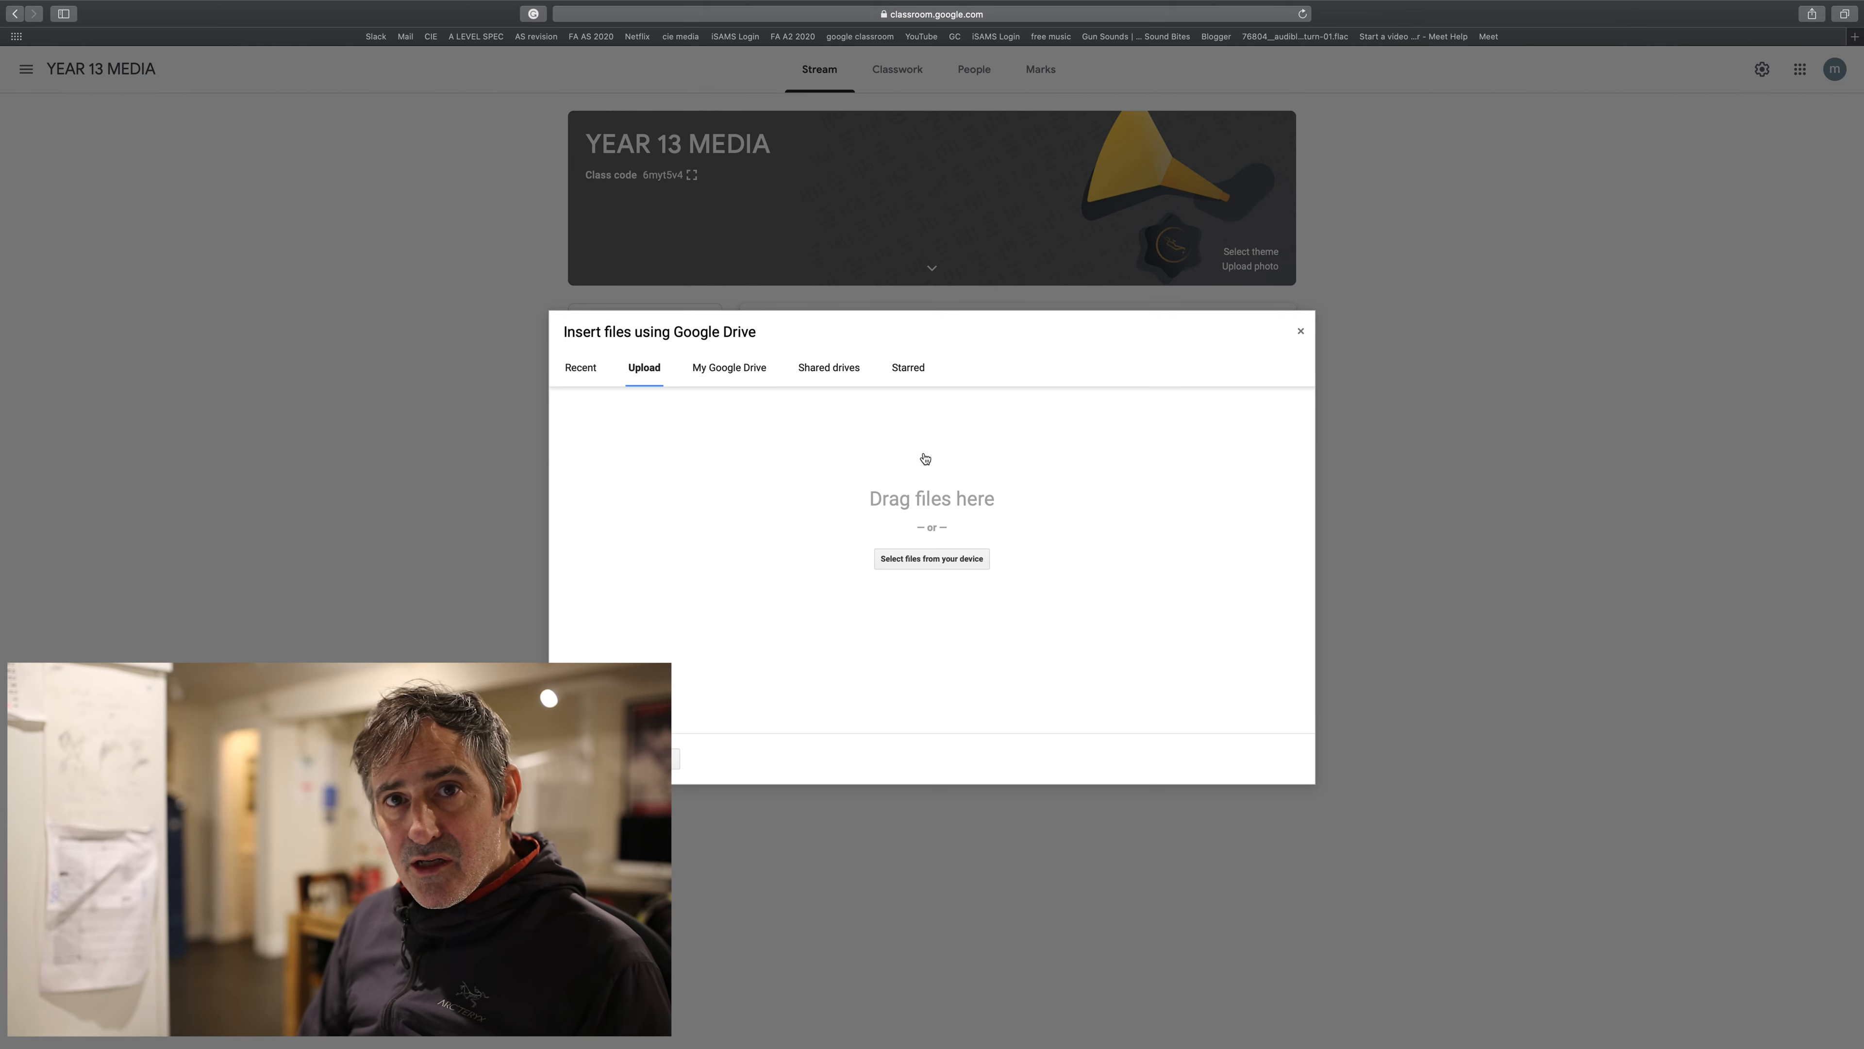
click(933, 561)
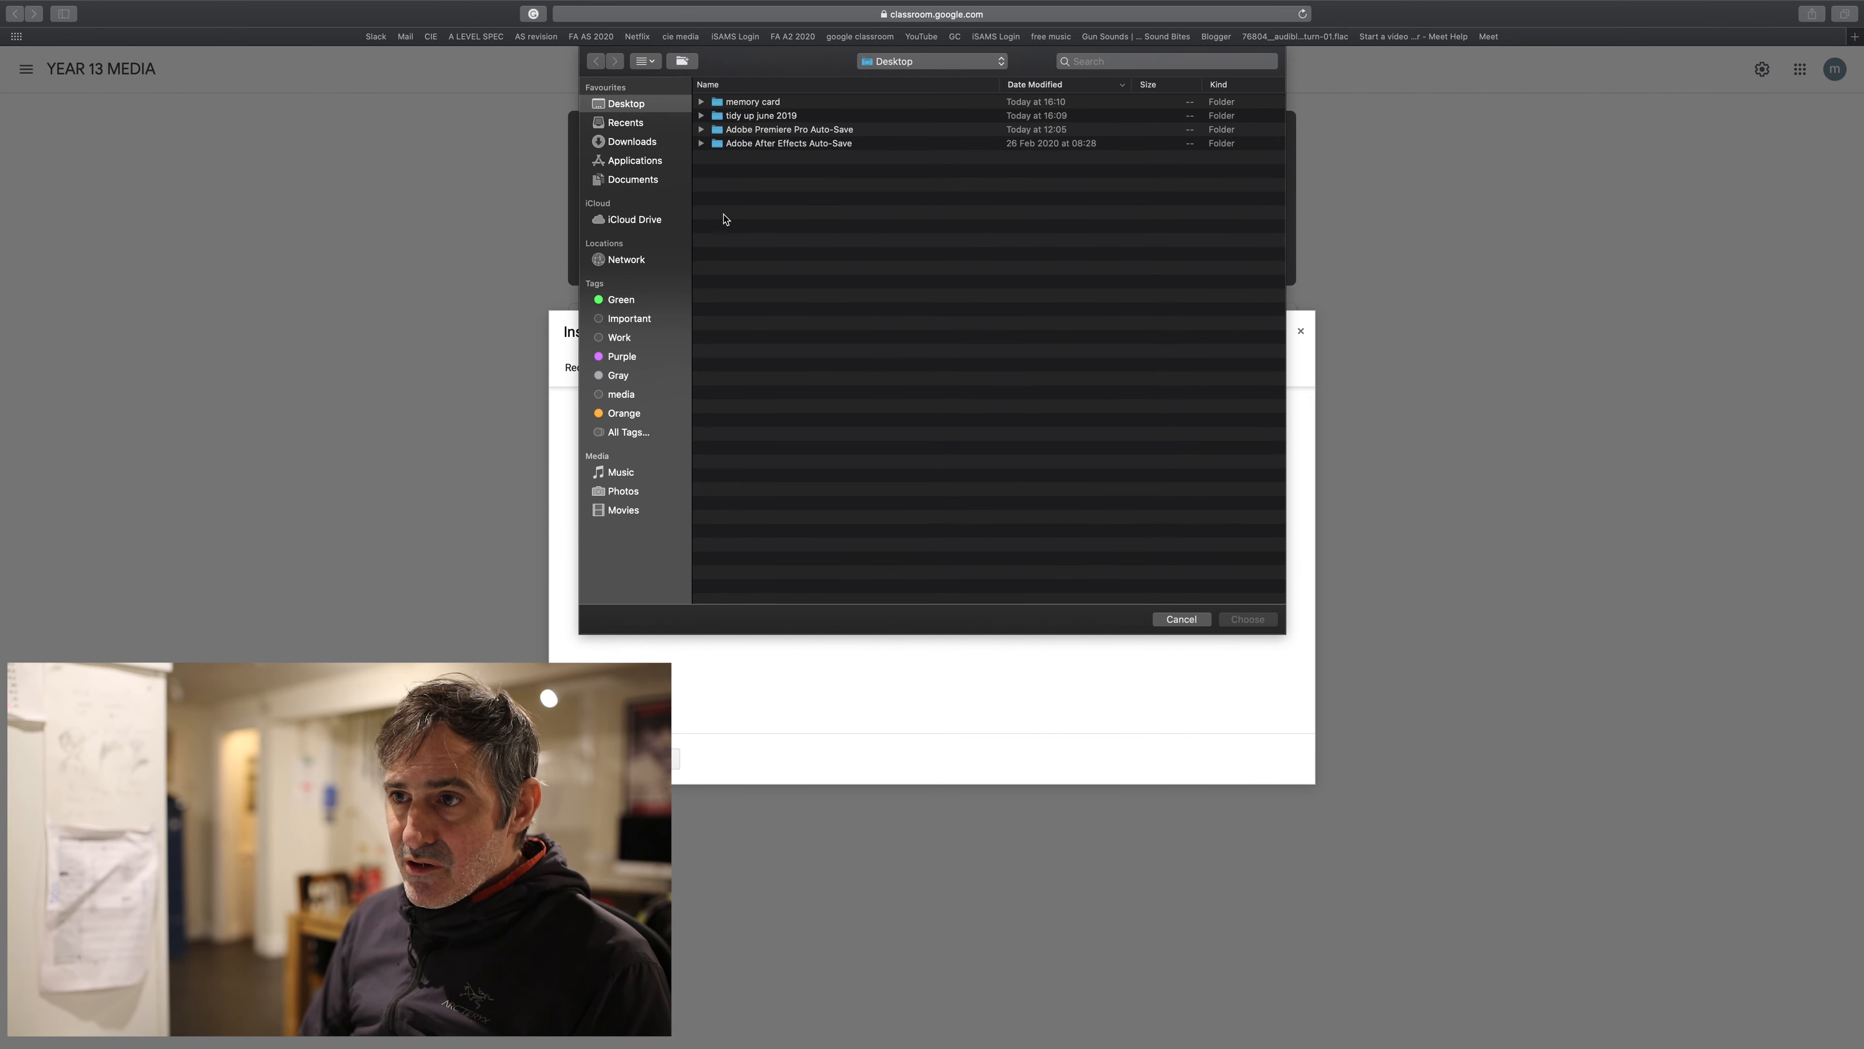
click(631, 181)
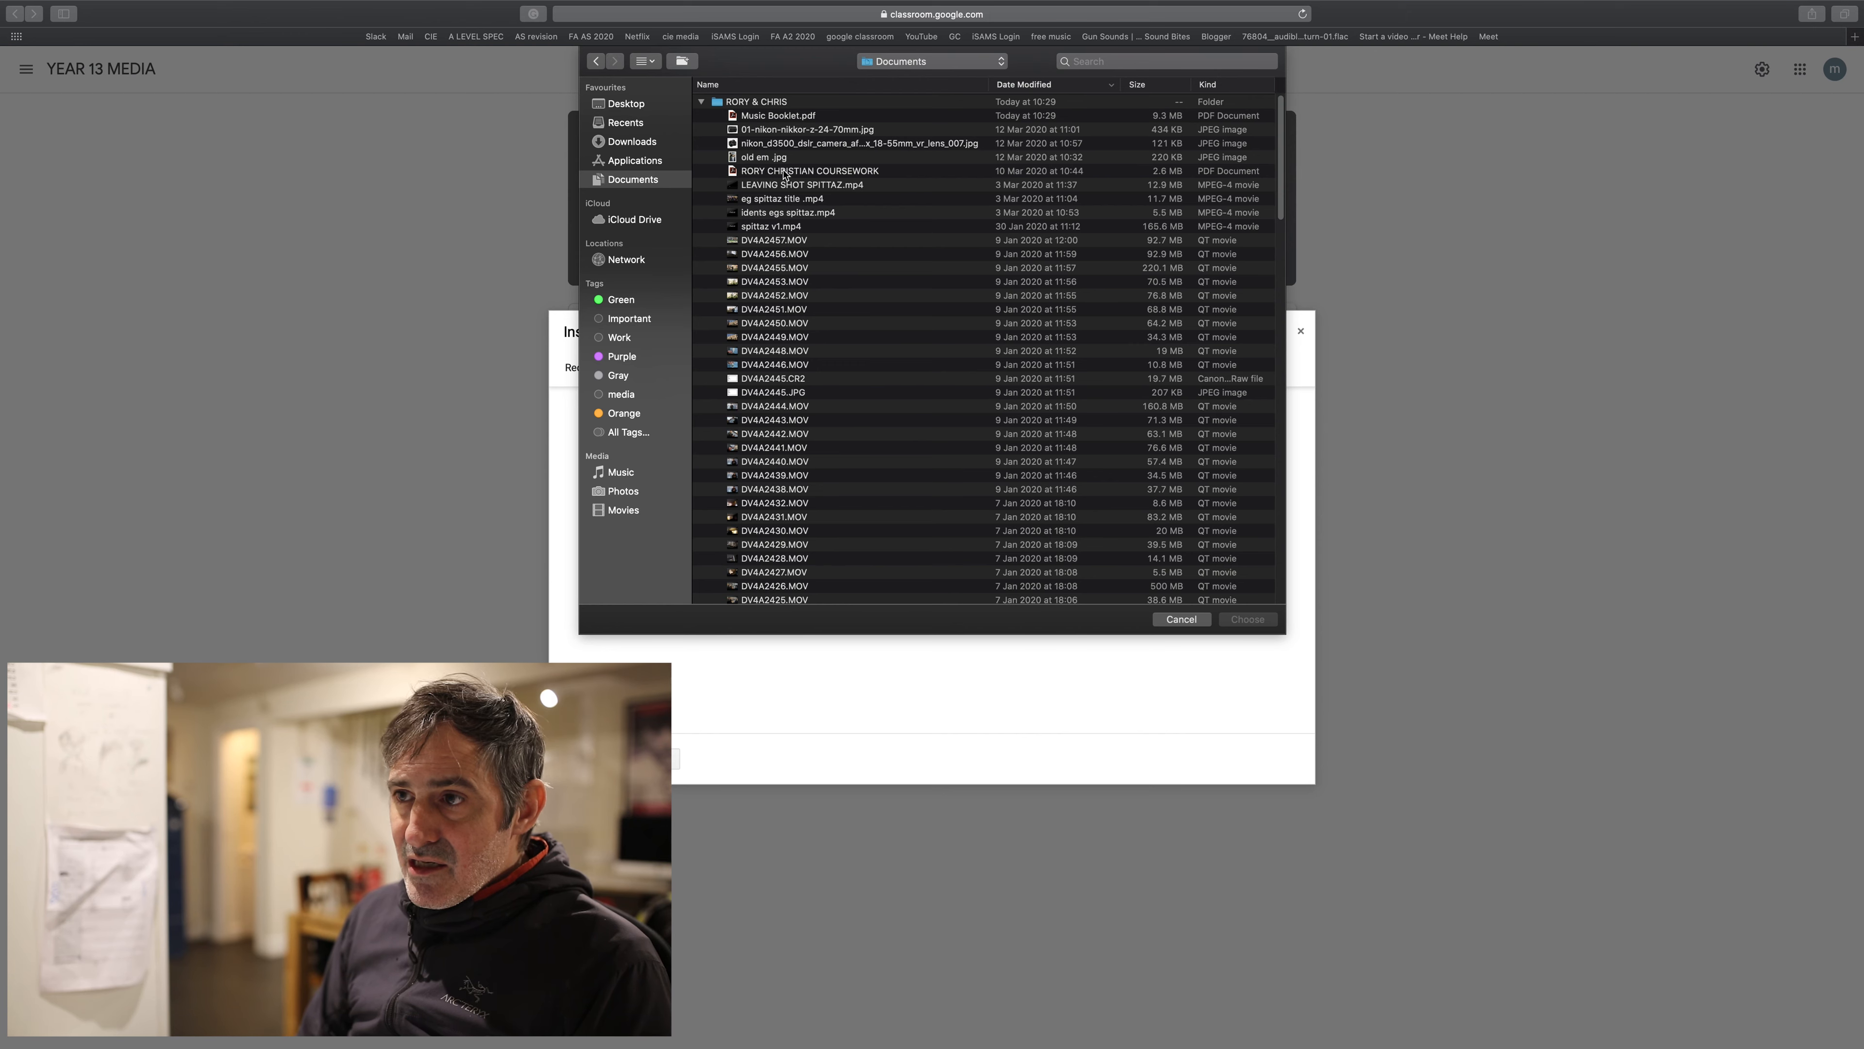
click(792, 120)
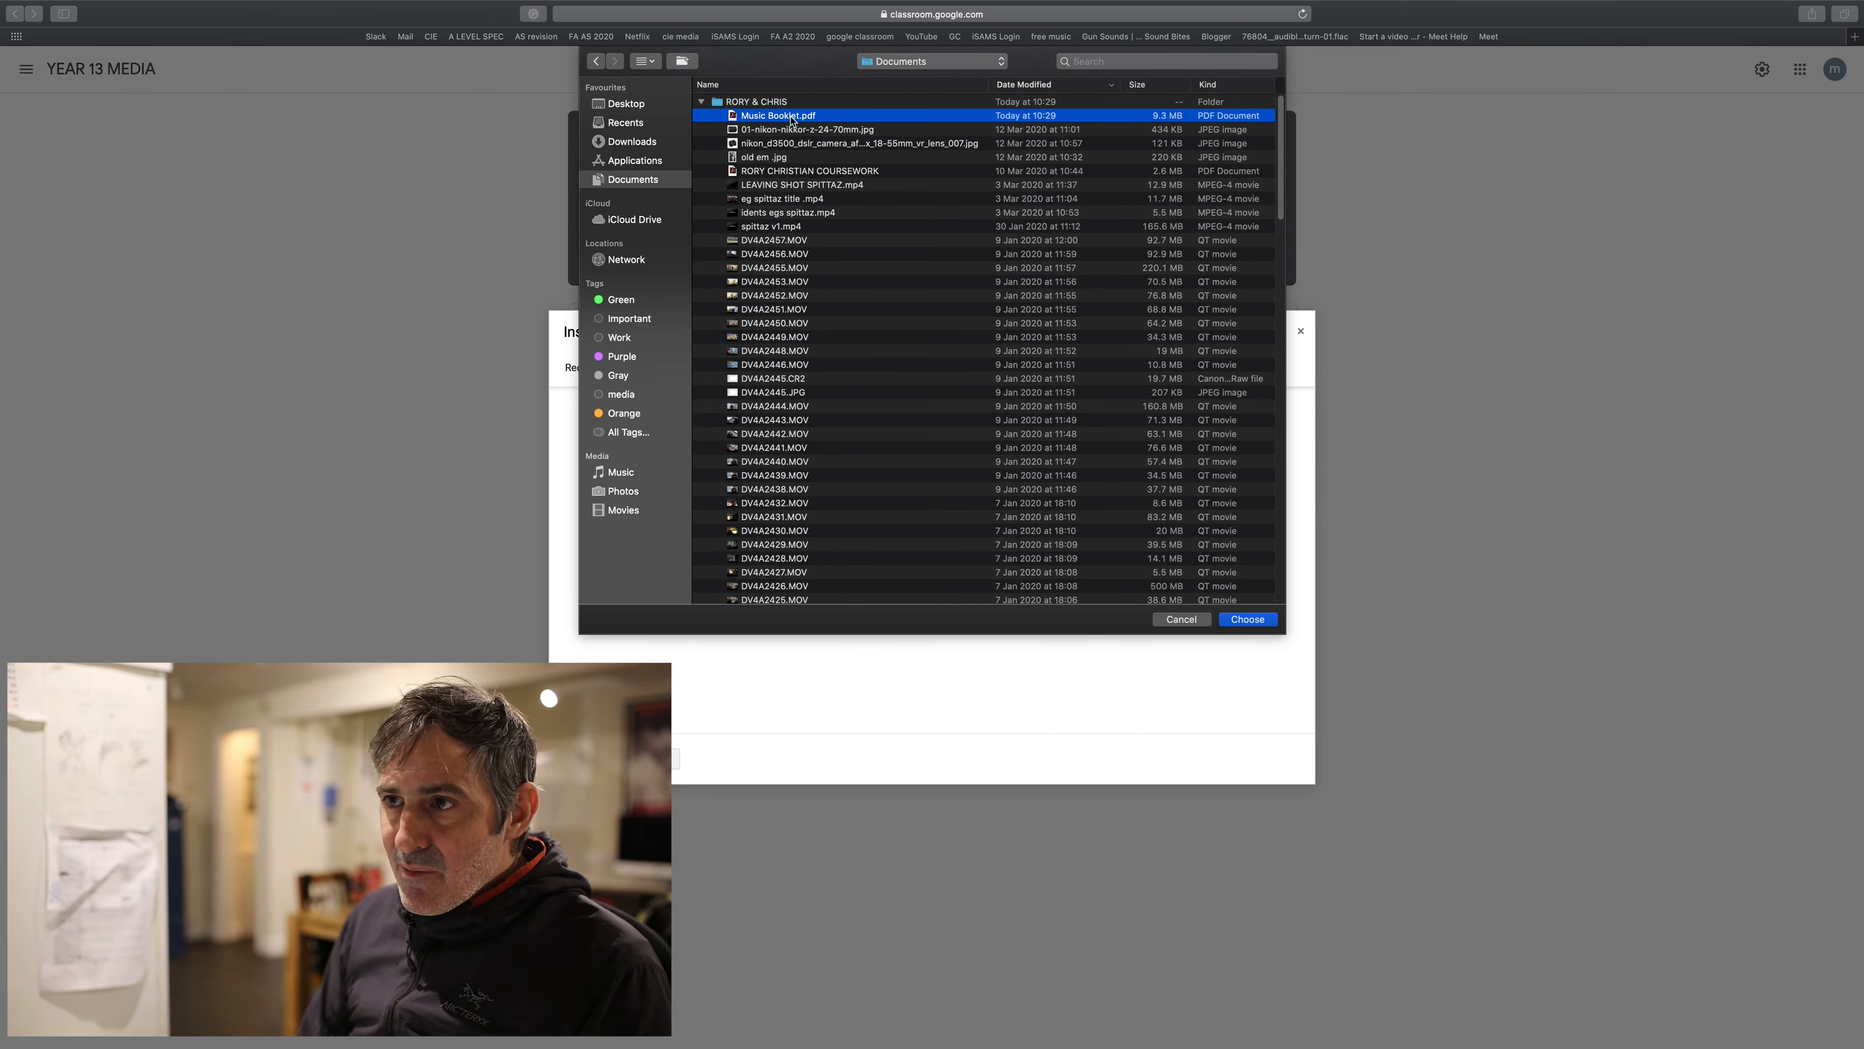
click(1258, 621)
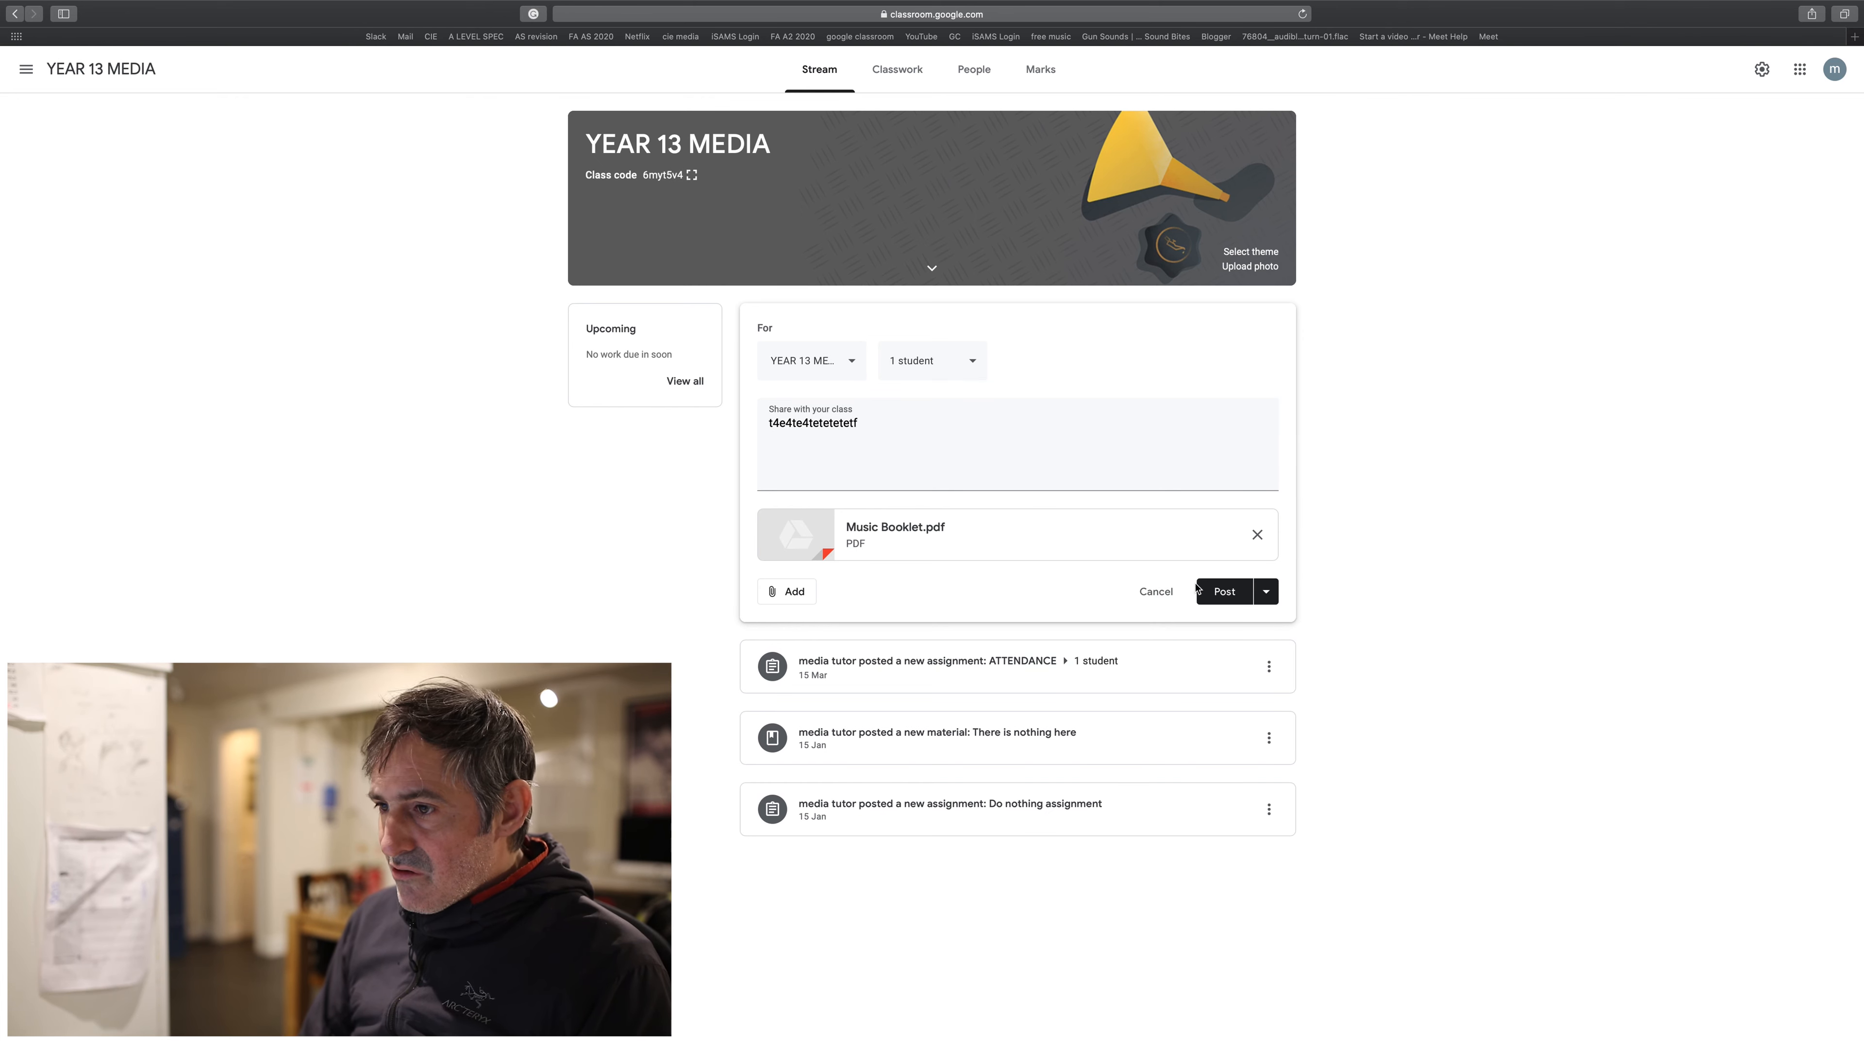
- Publish the one-student post with Music Booklet.pdf and go to the Classwork page
click(1220, 594)
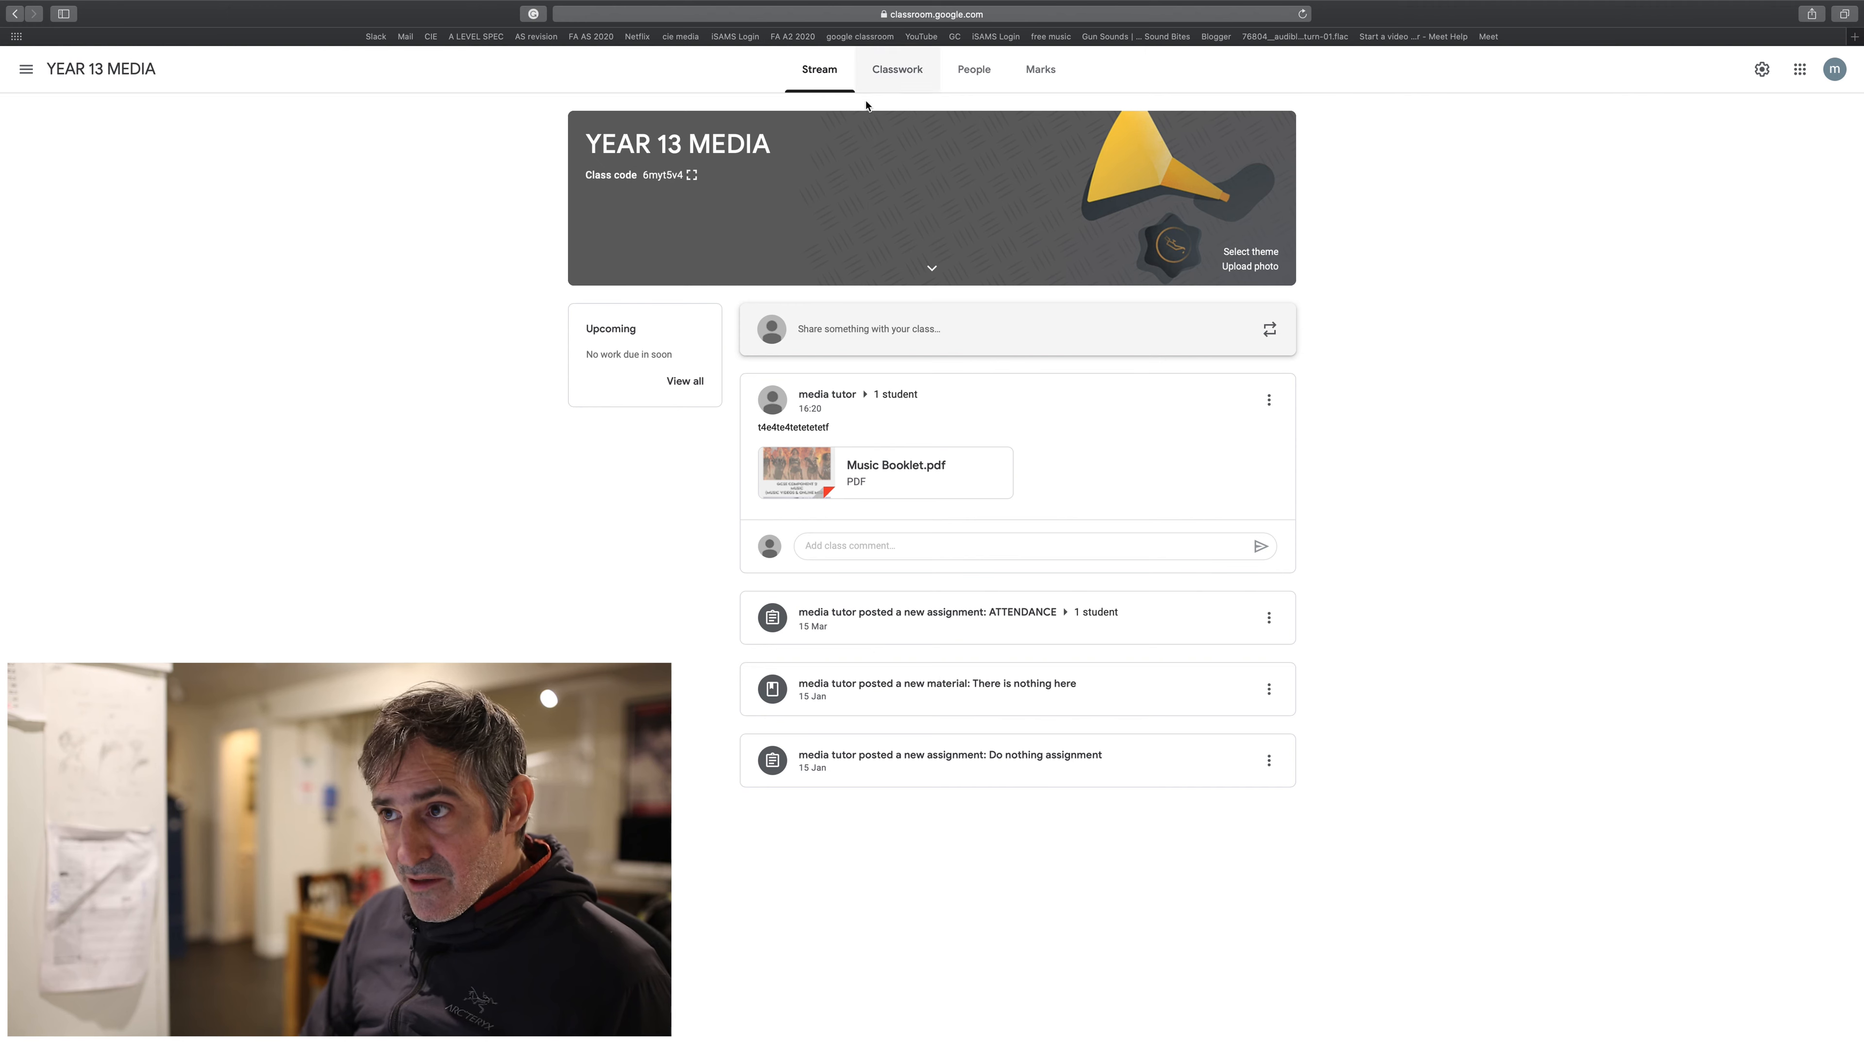
click(899, 73)
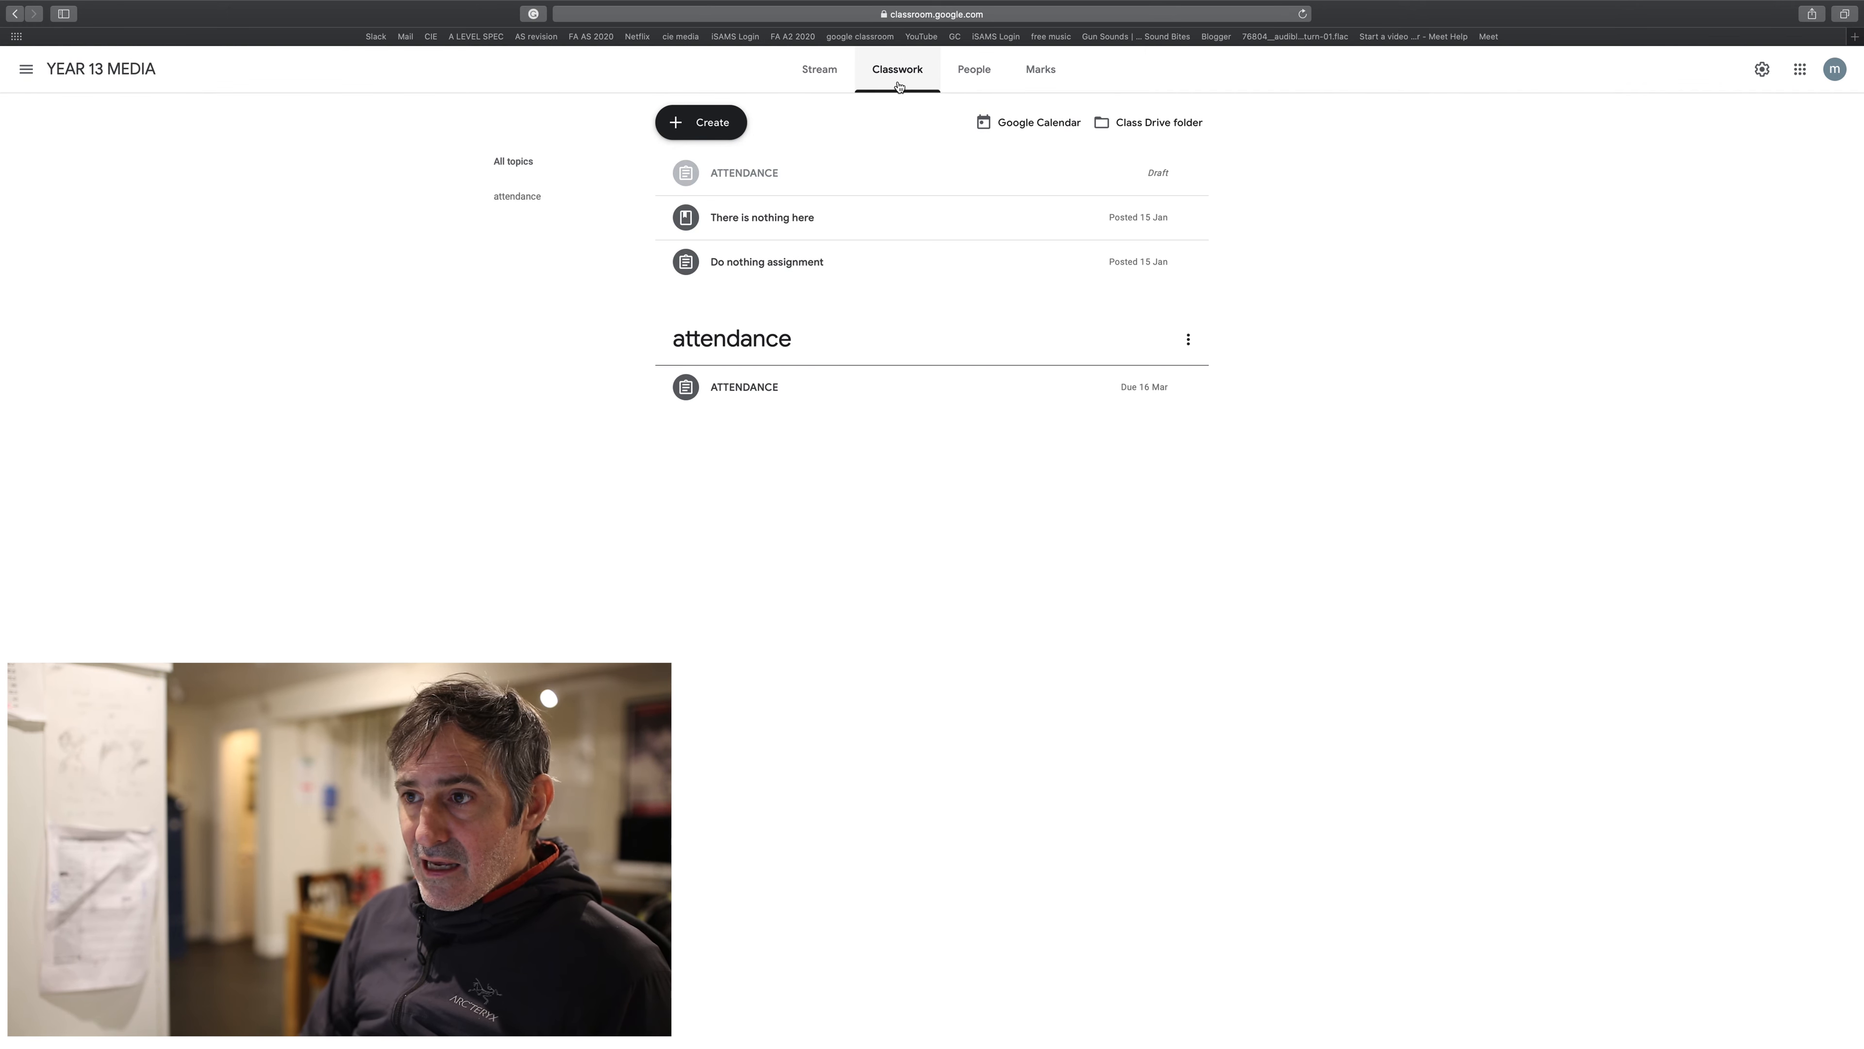
- Create an assignment titled ATTENDANCE and begin its instructions about clicking Mark as done
click(713, 125)
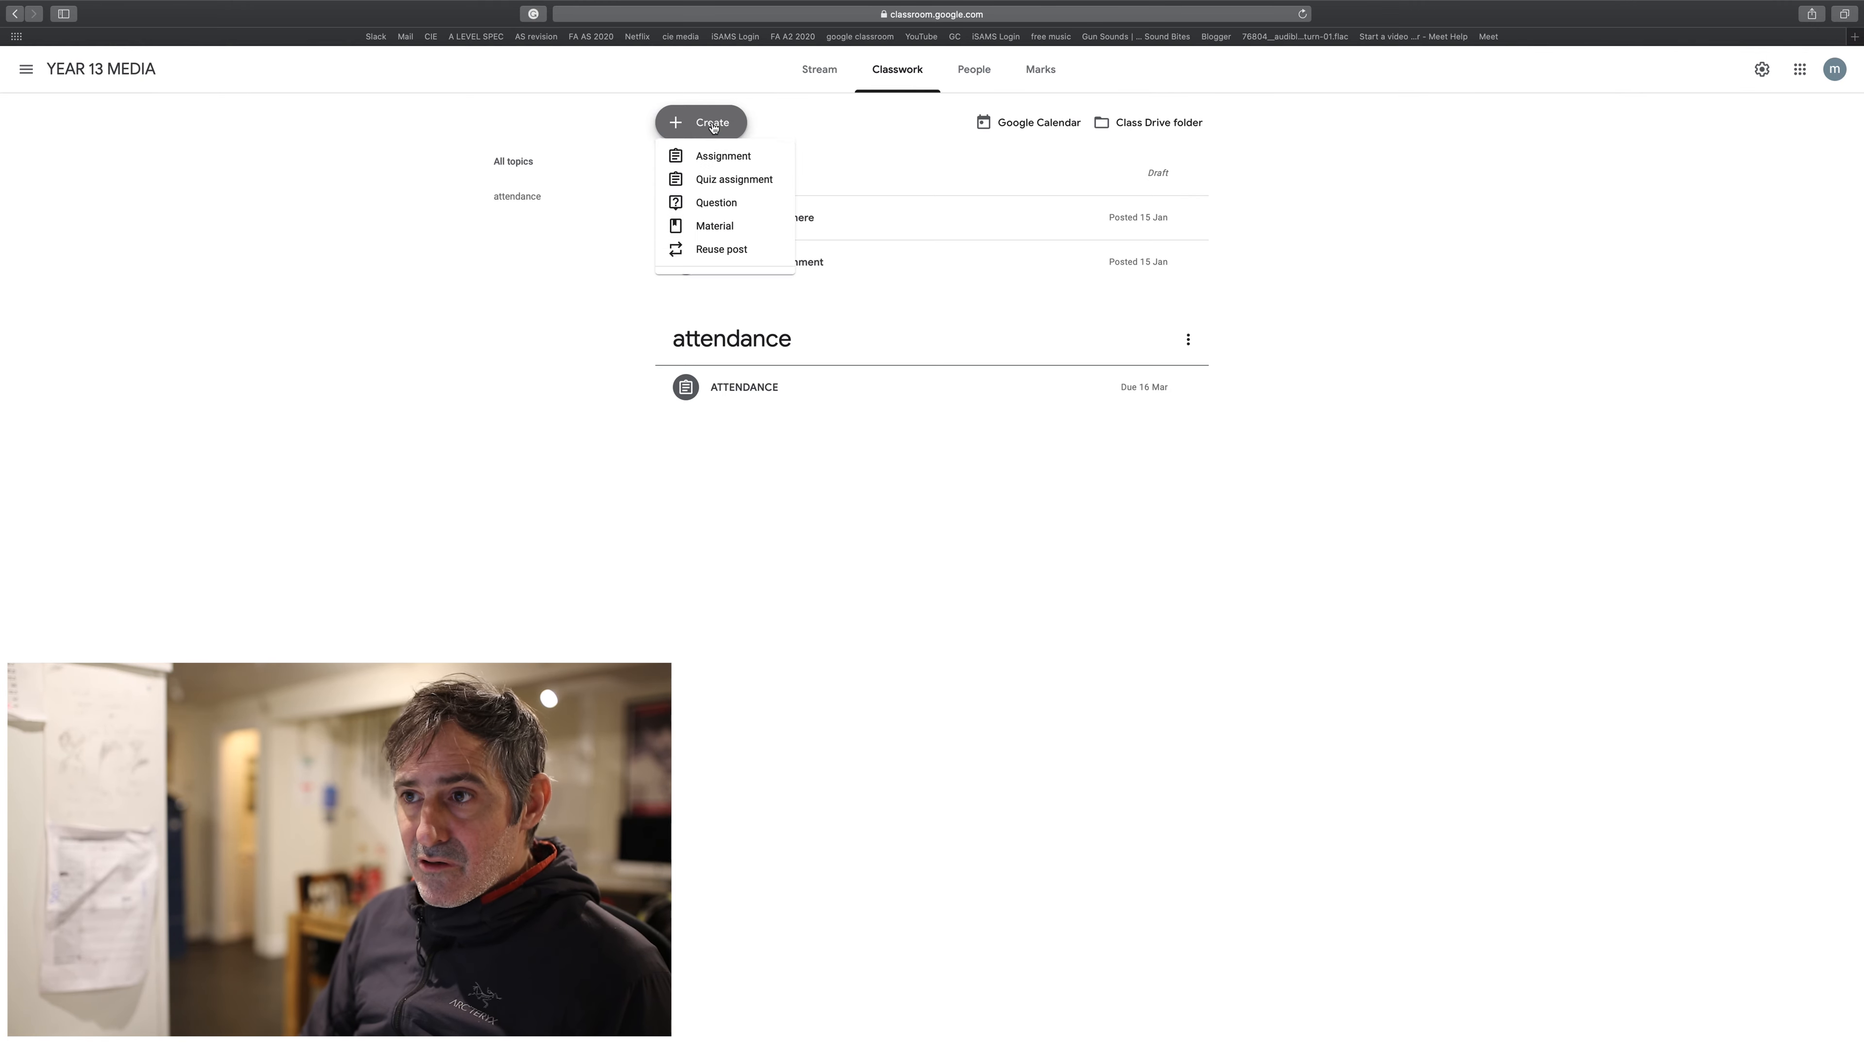
click(721, 173)
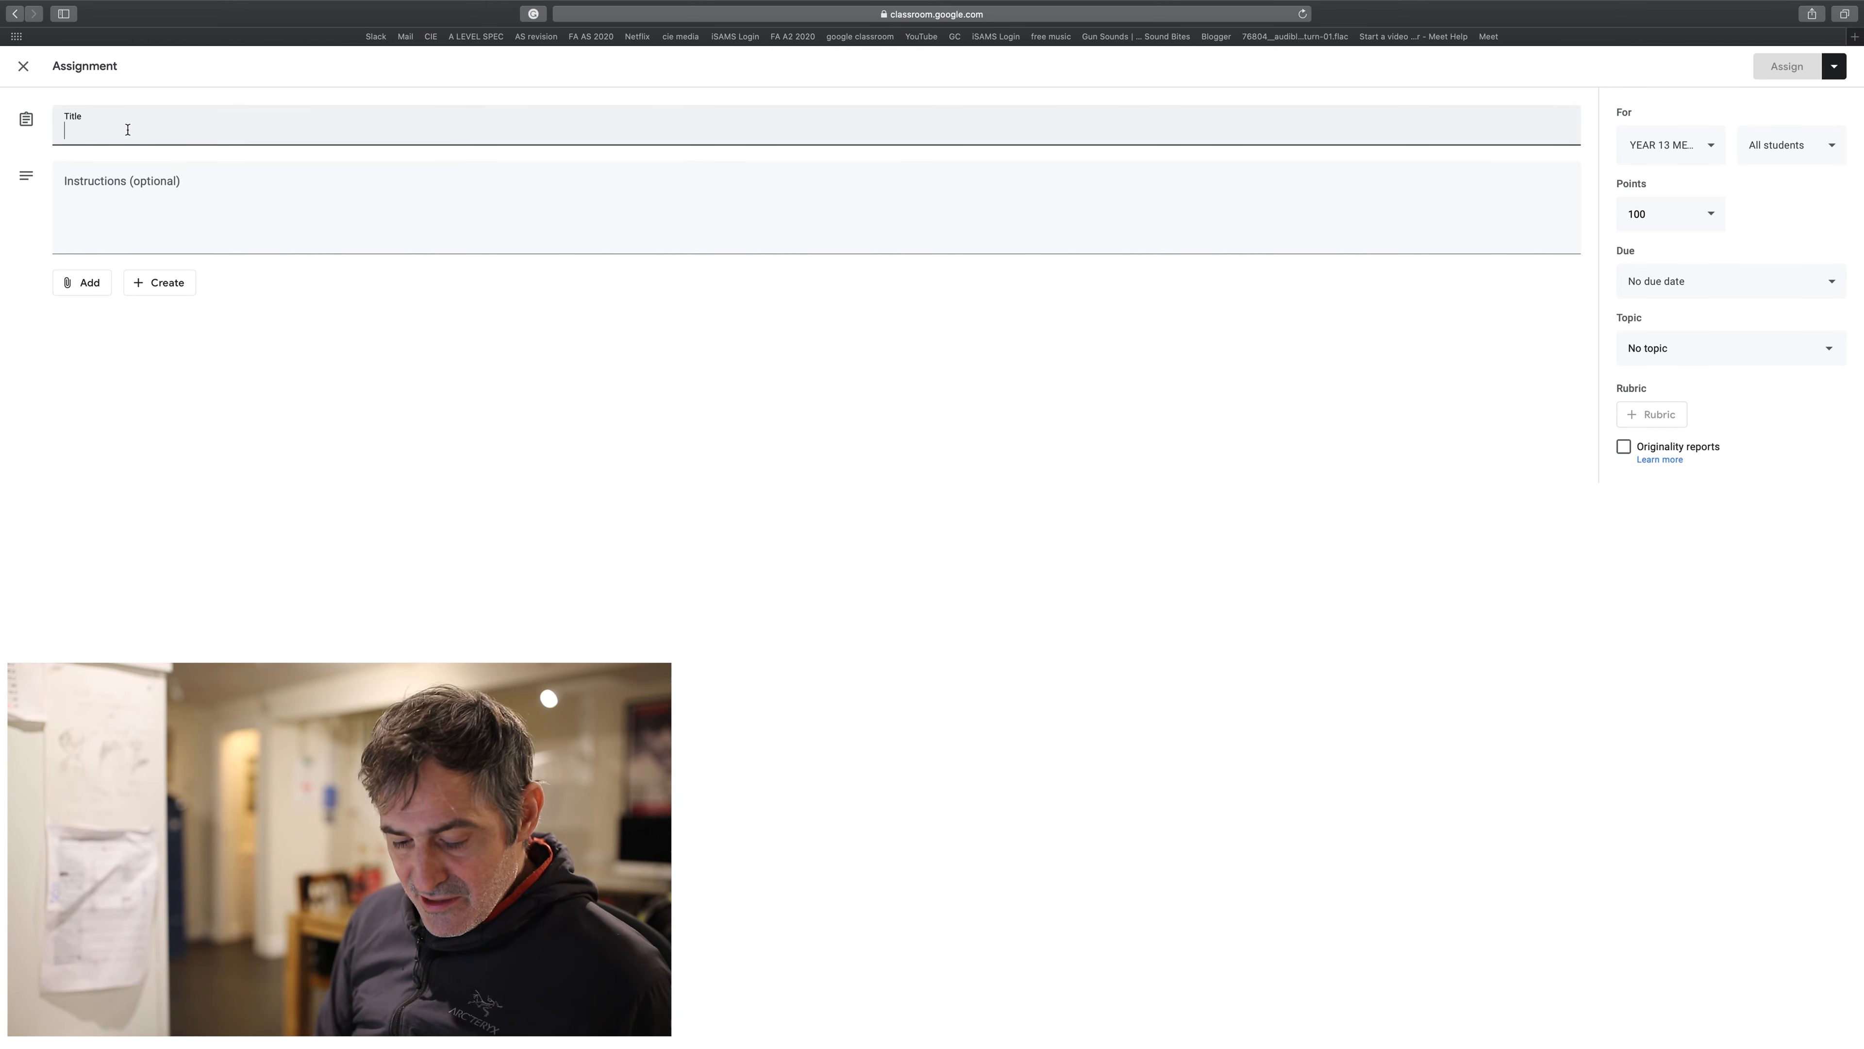
text(ATTE)
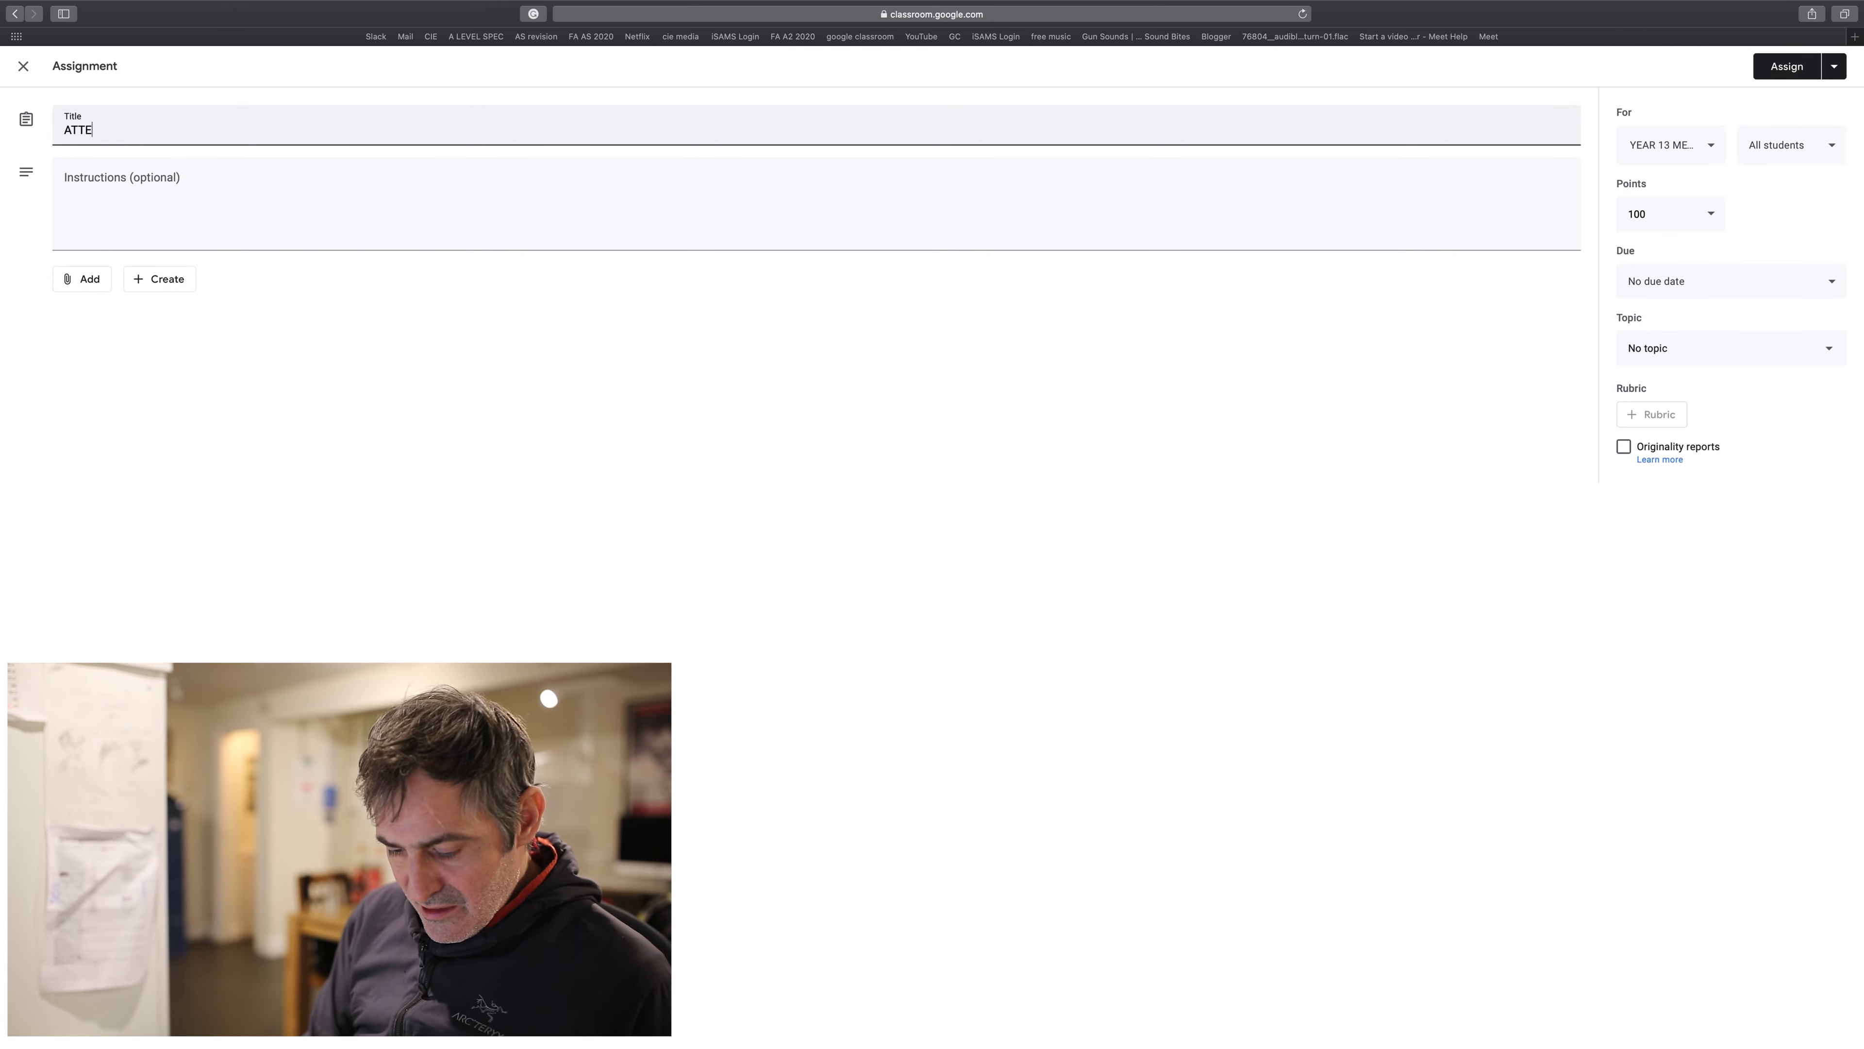
text(NDANCE)
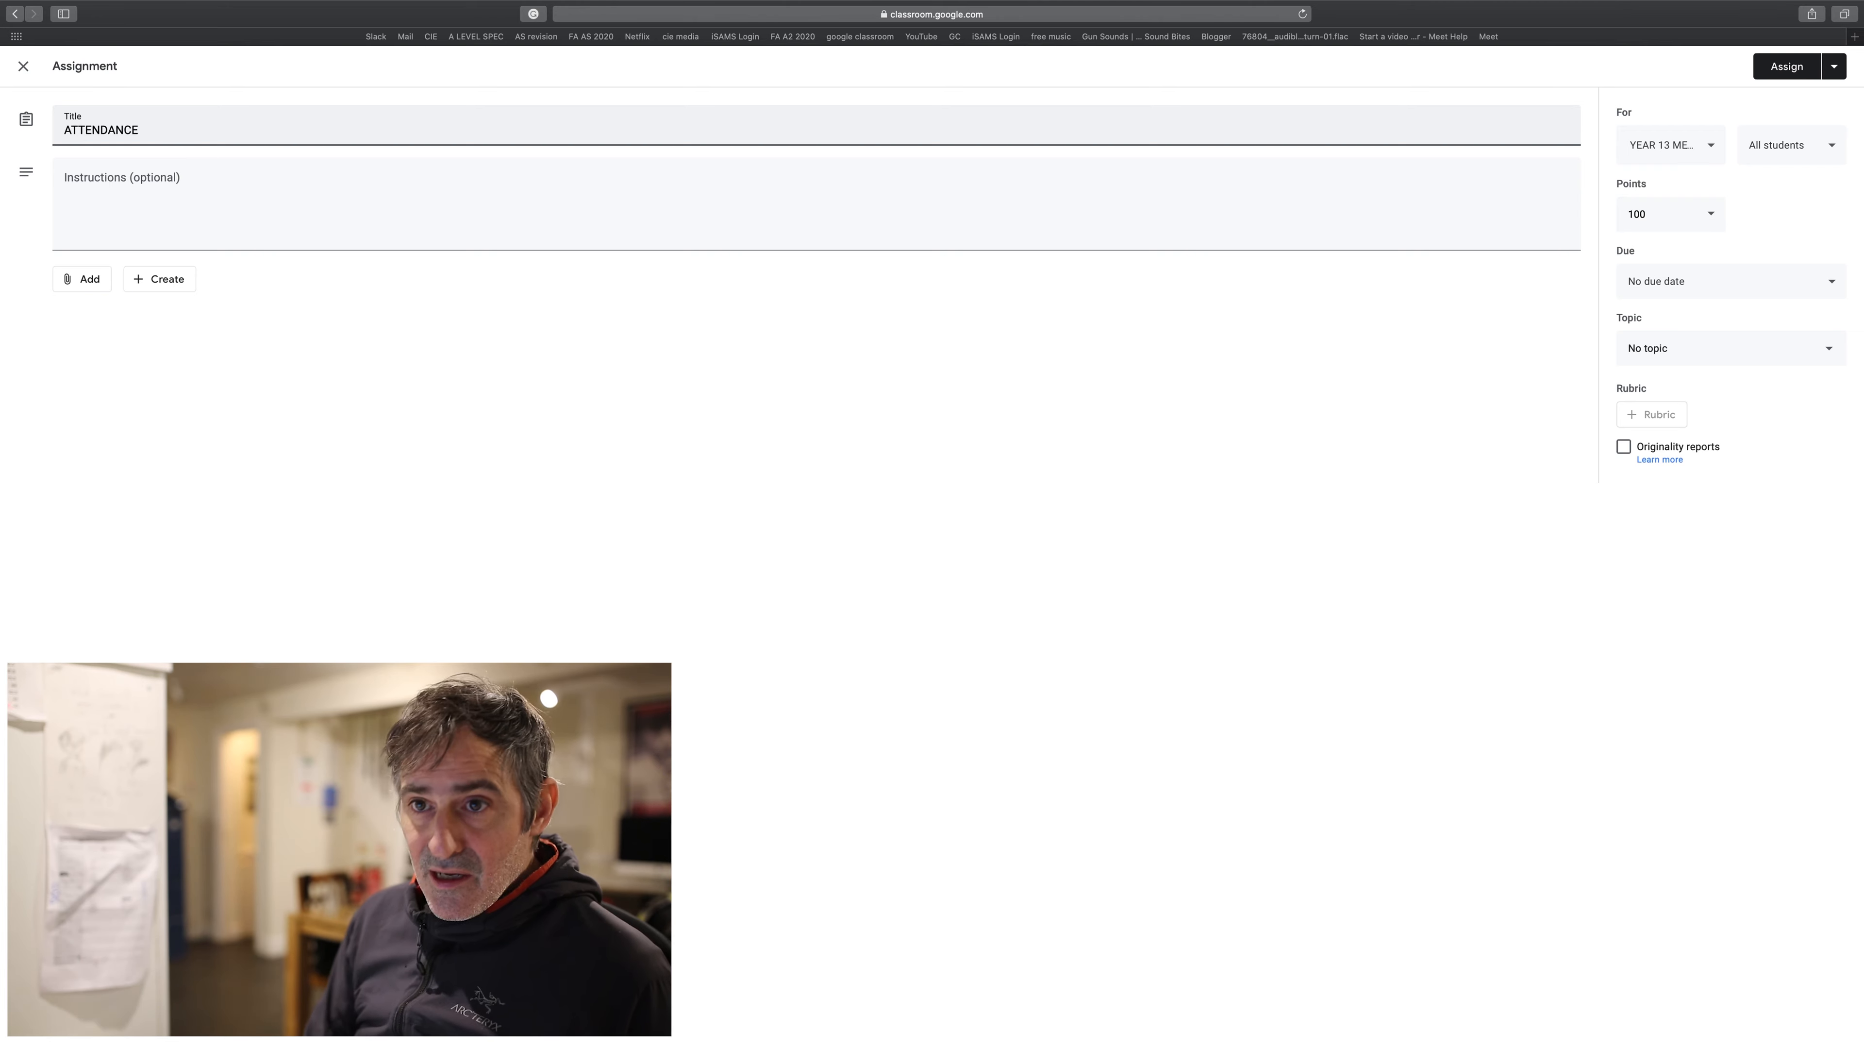
click(84, 175)
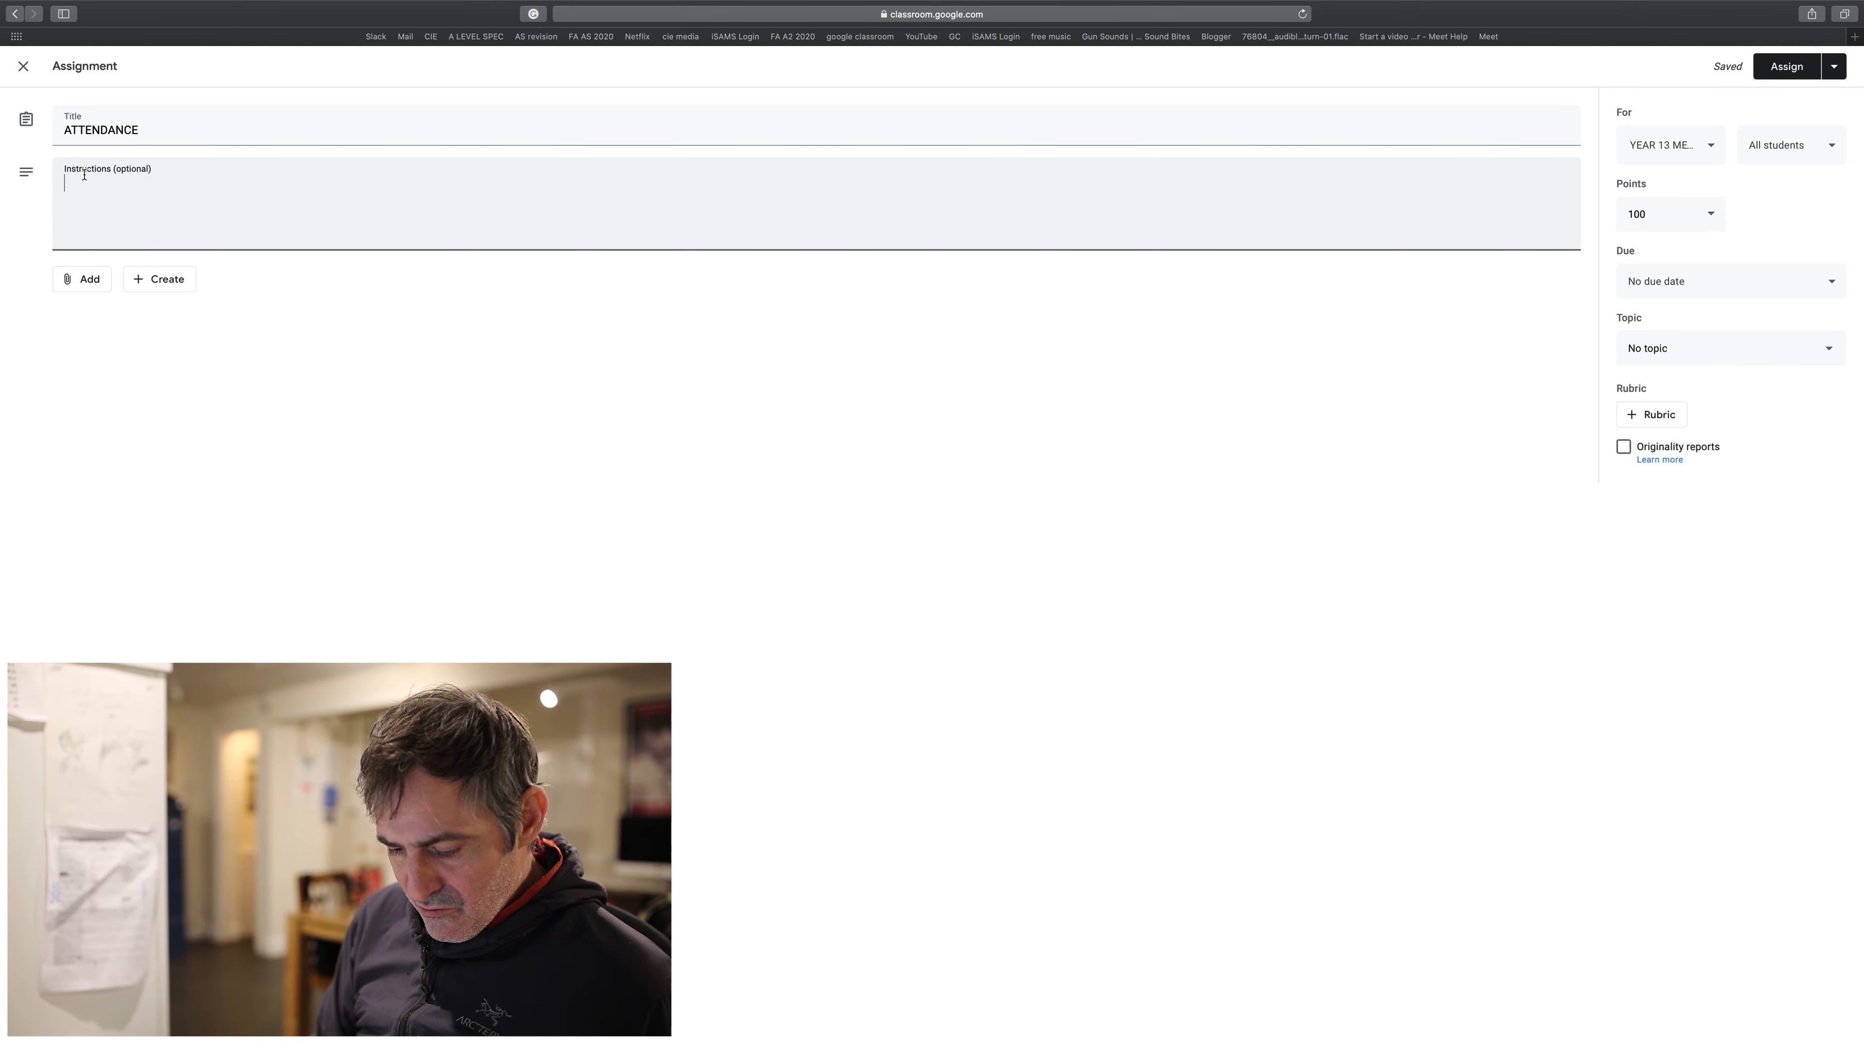
text(Plaes)
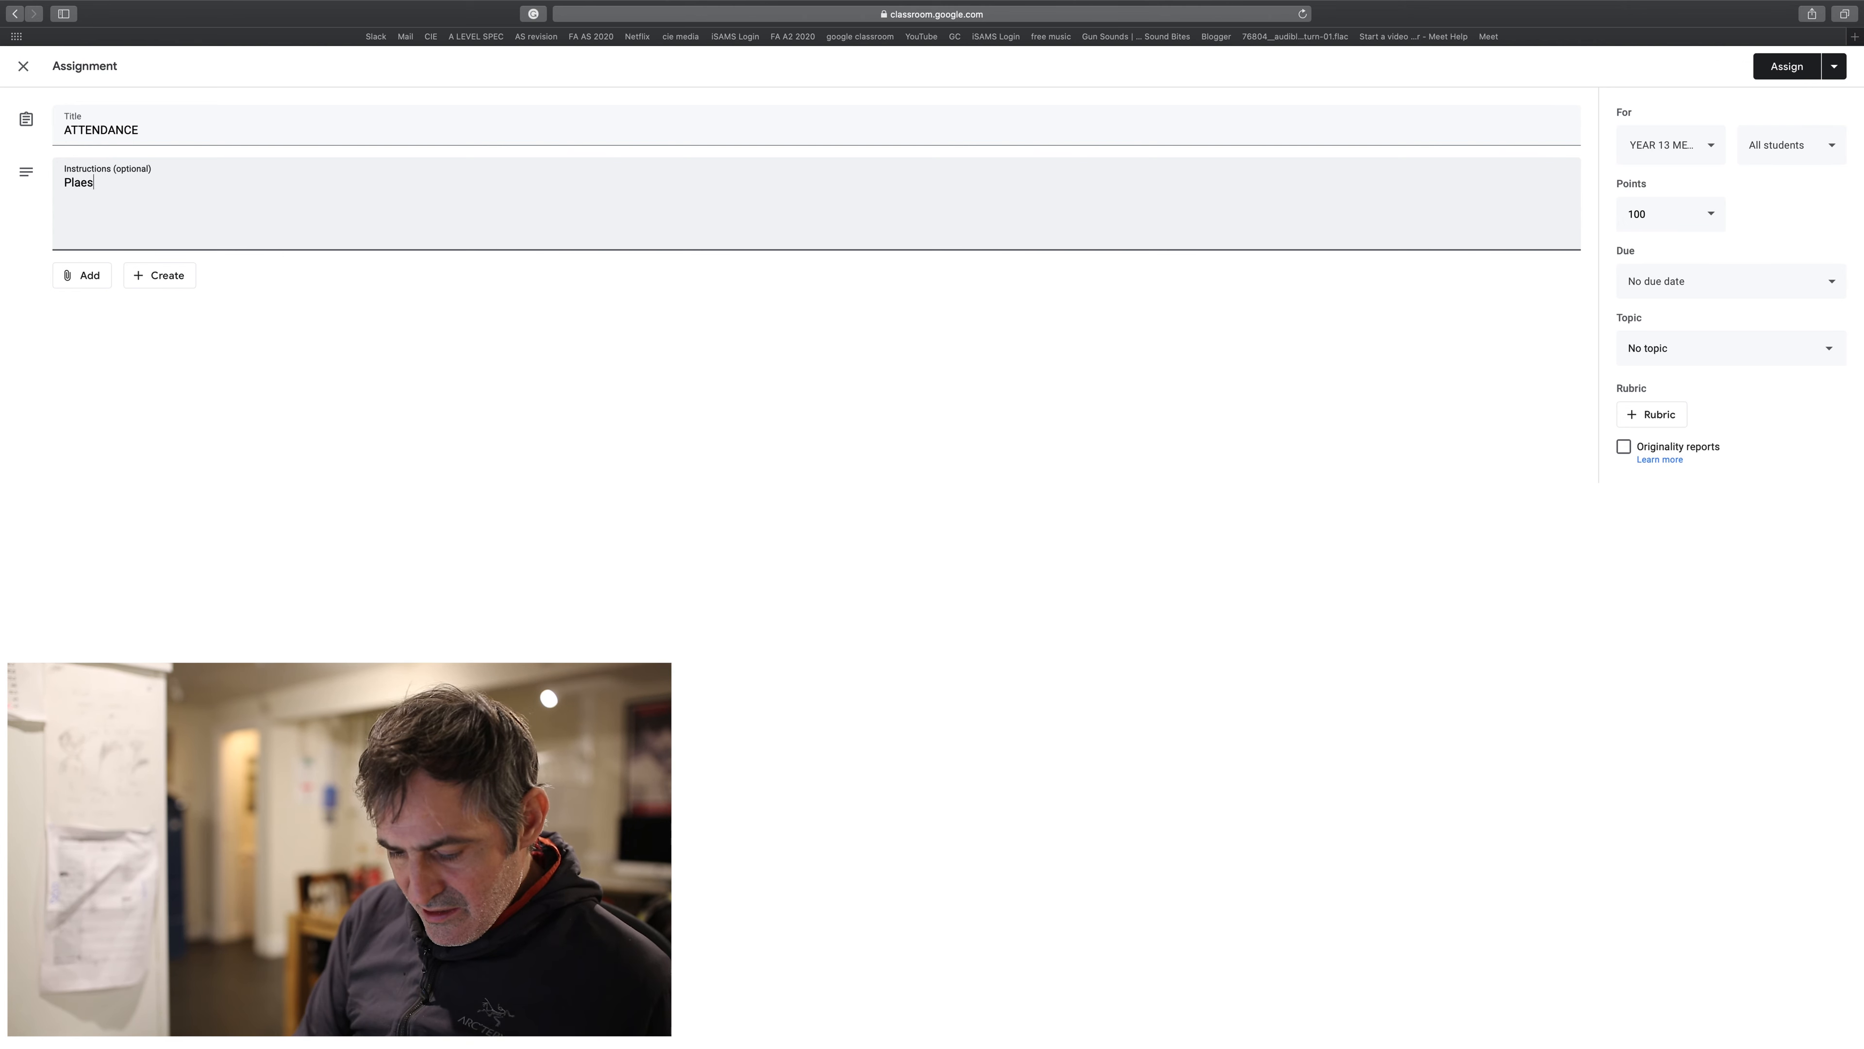
text(e click )
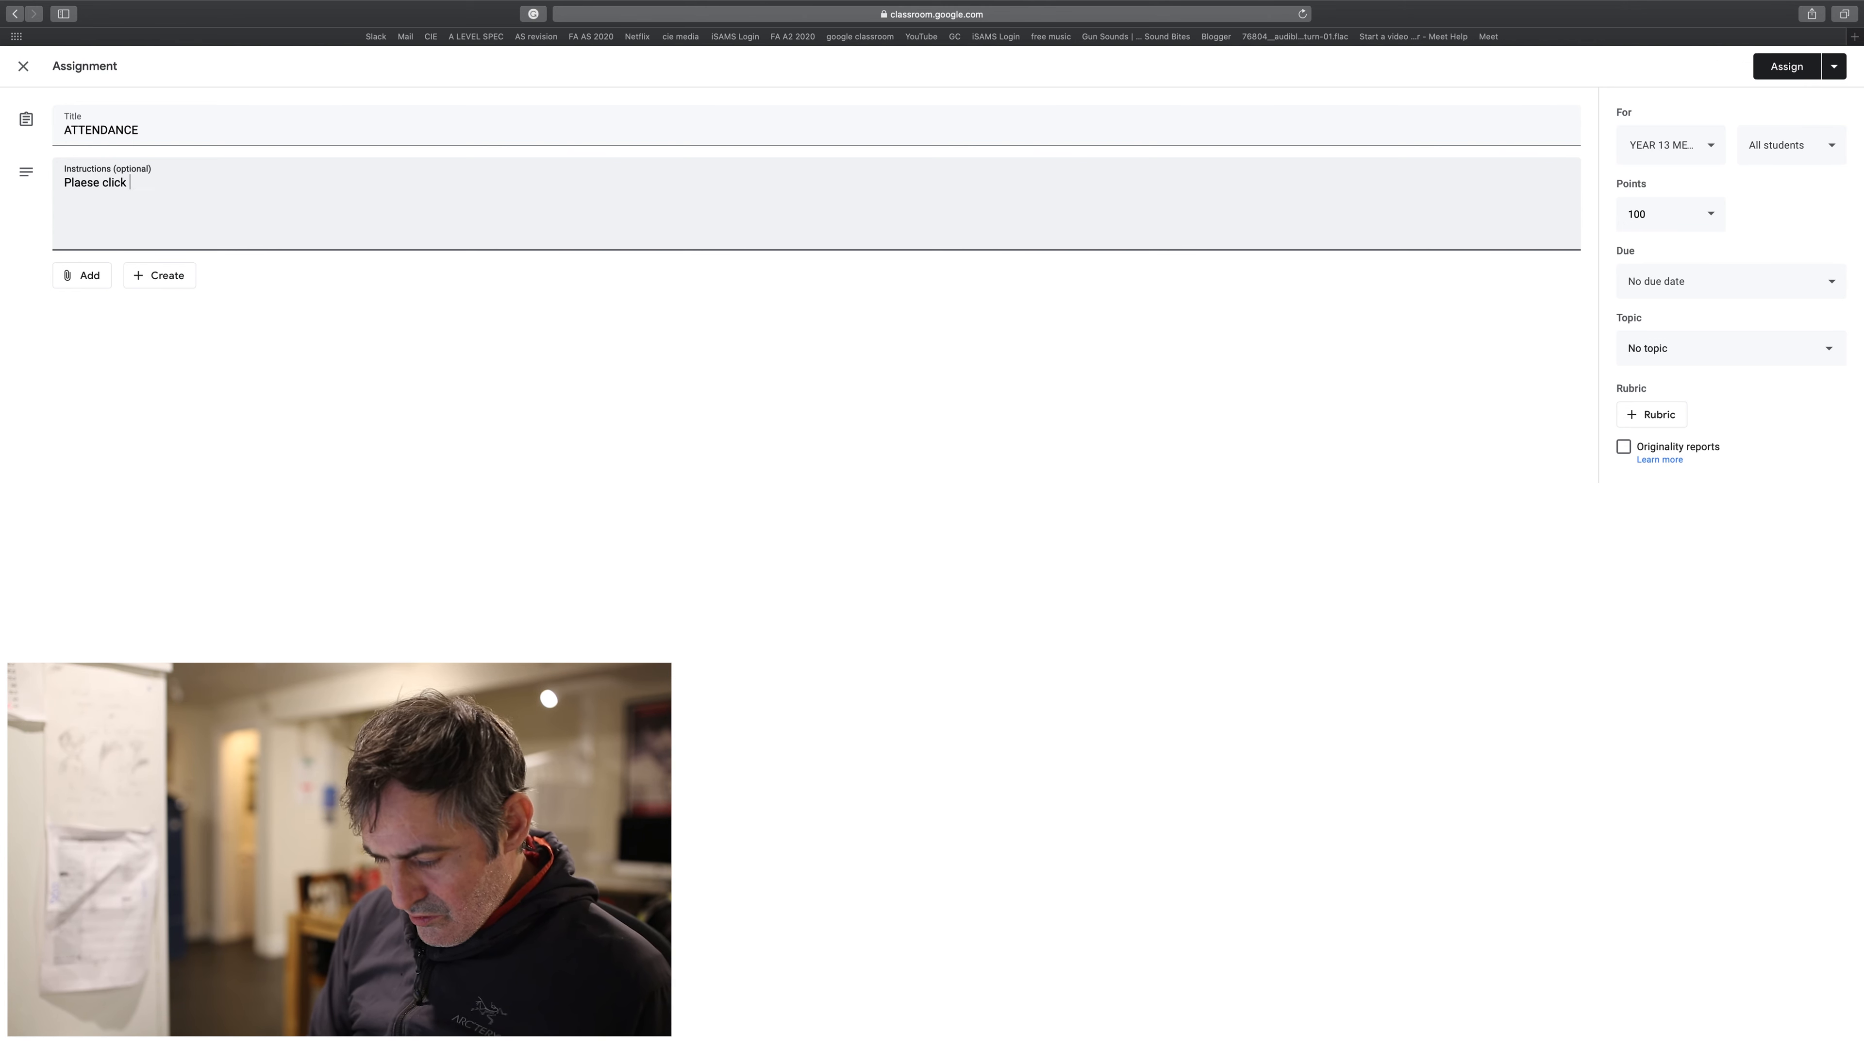
text(on the mar)
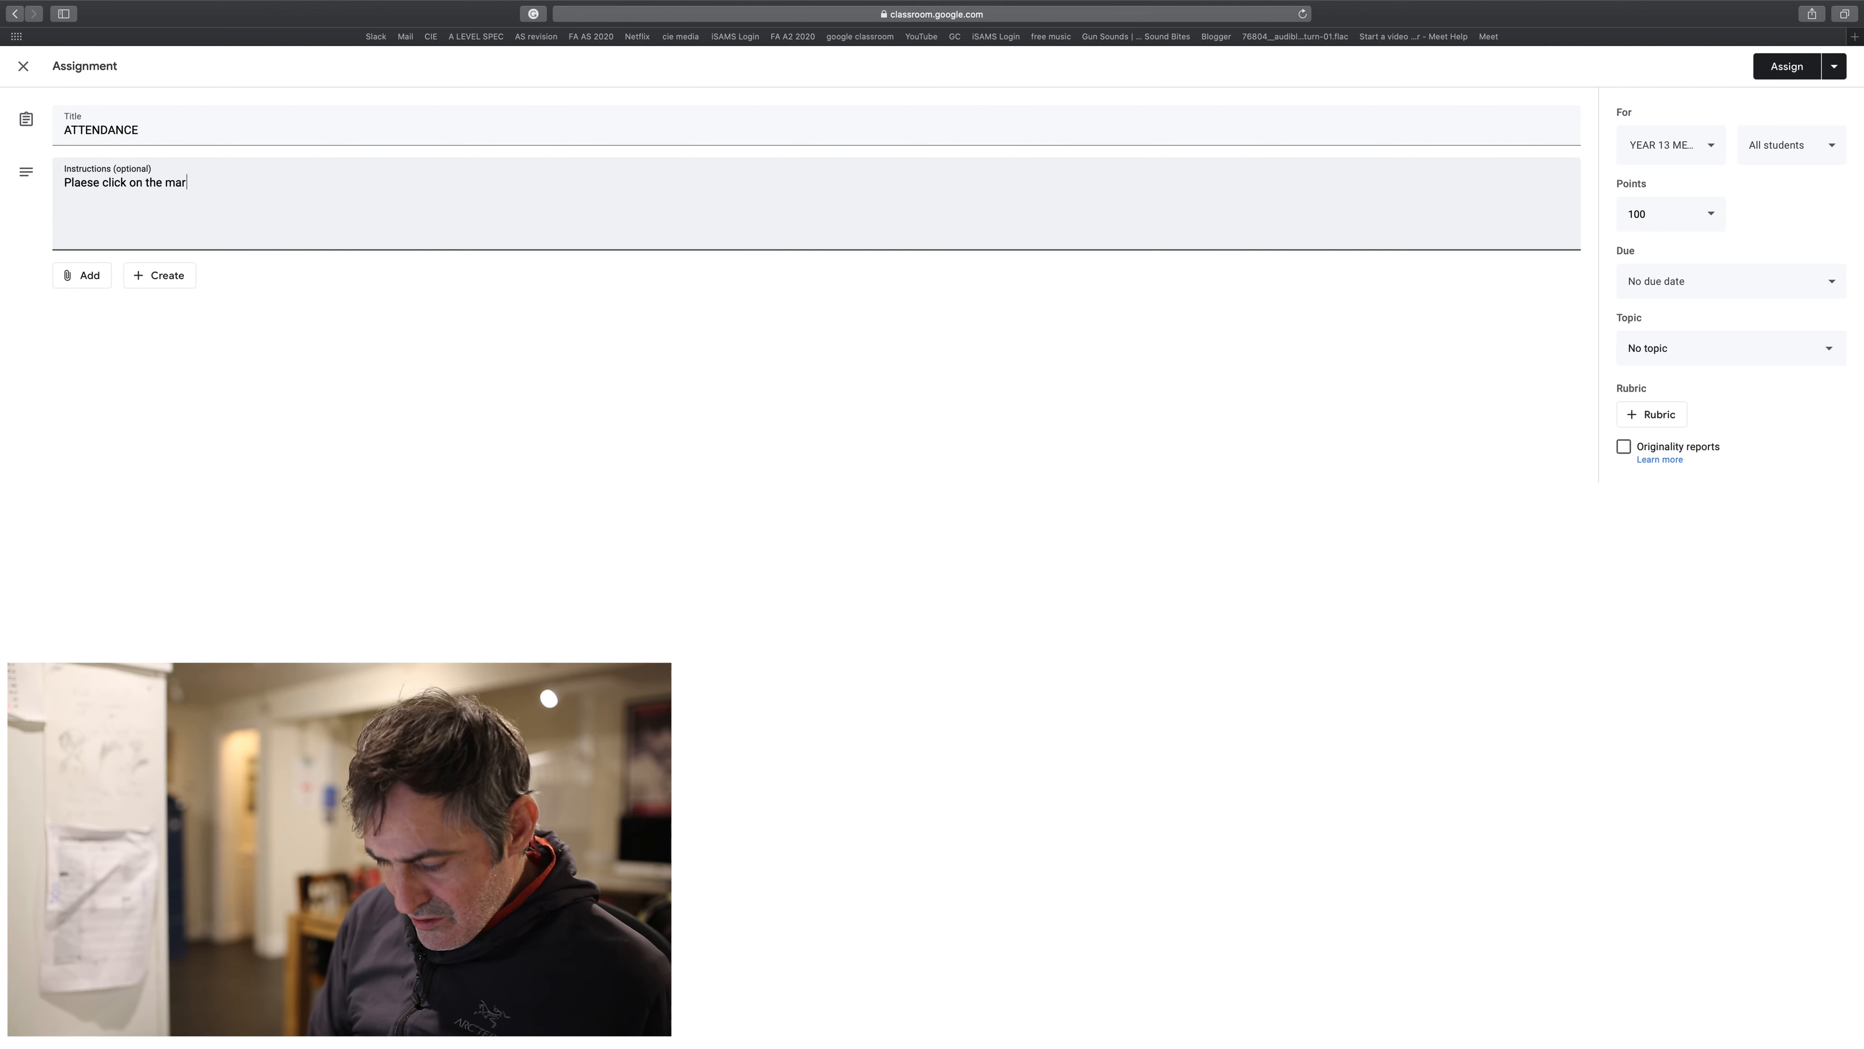
text(k as done )
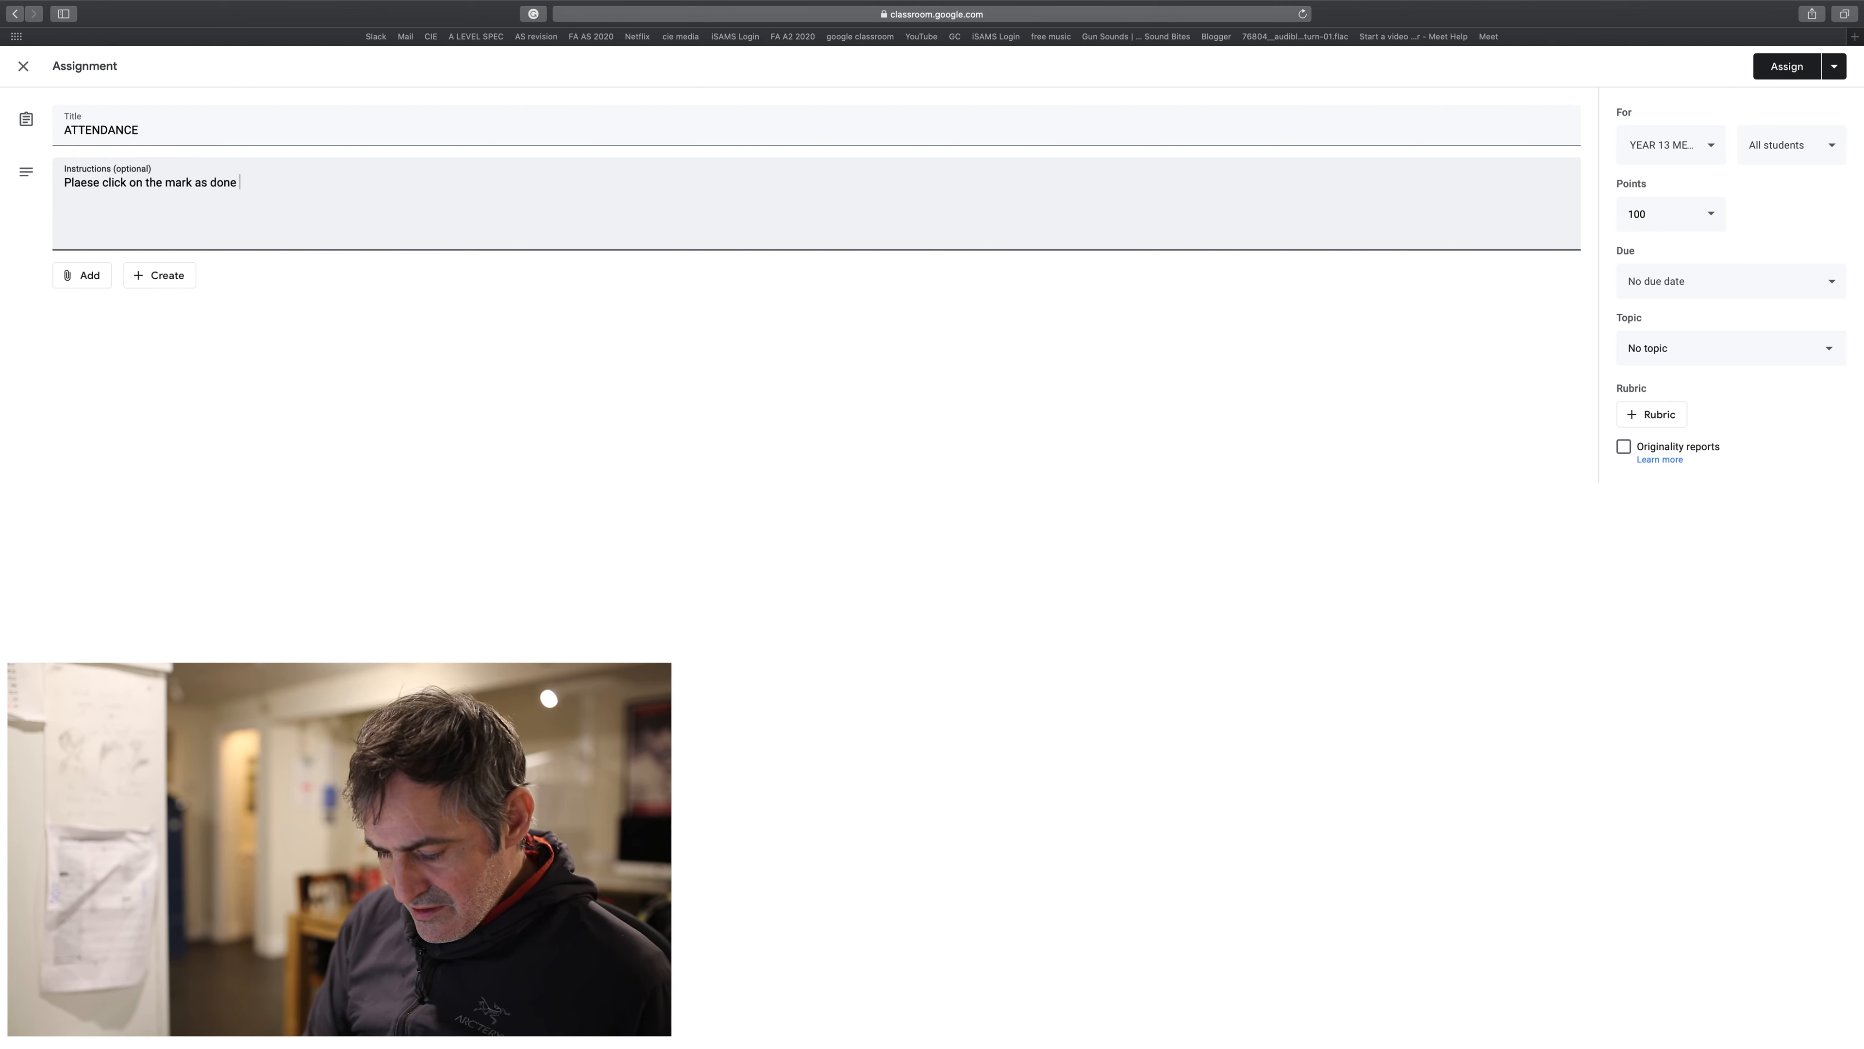
text(tab to co)
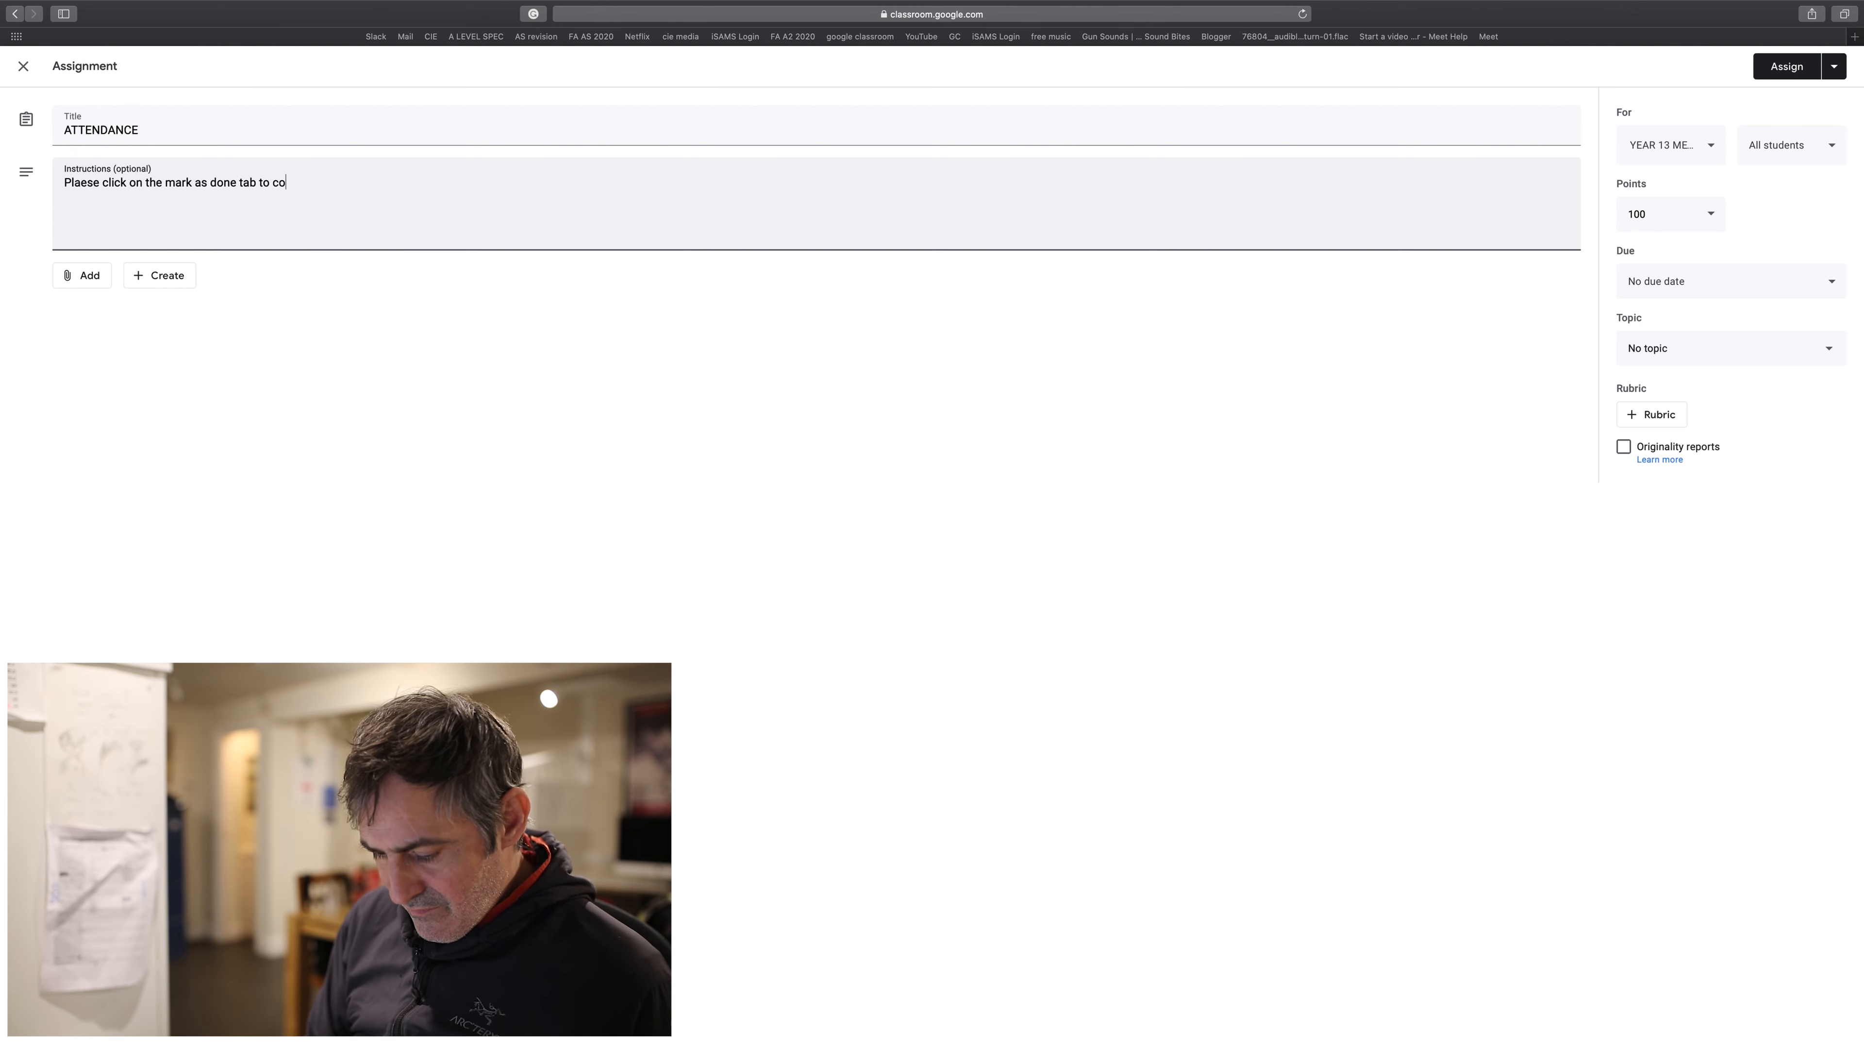
text(nfirm your a)
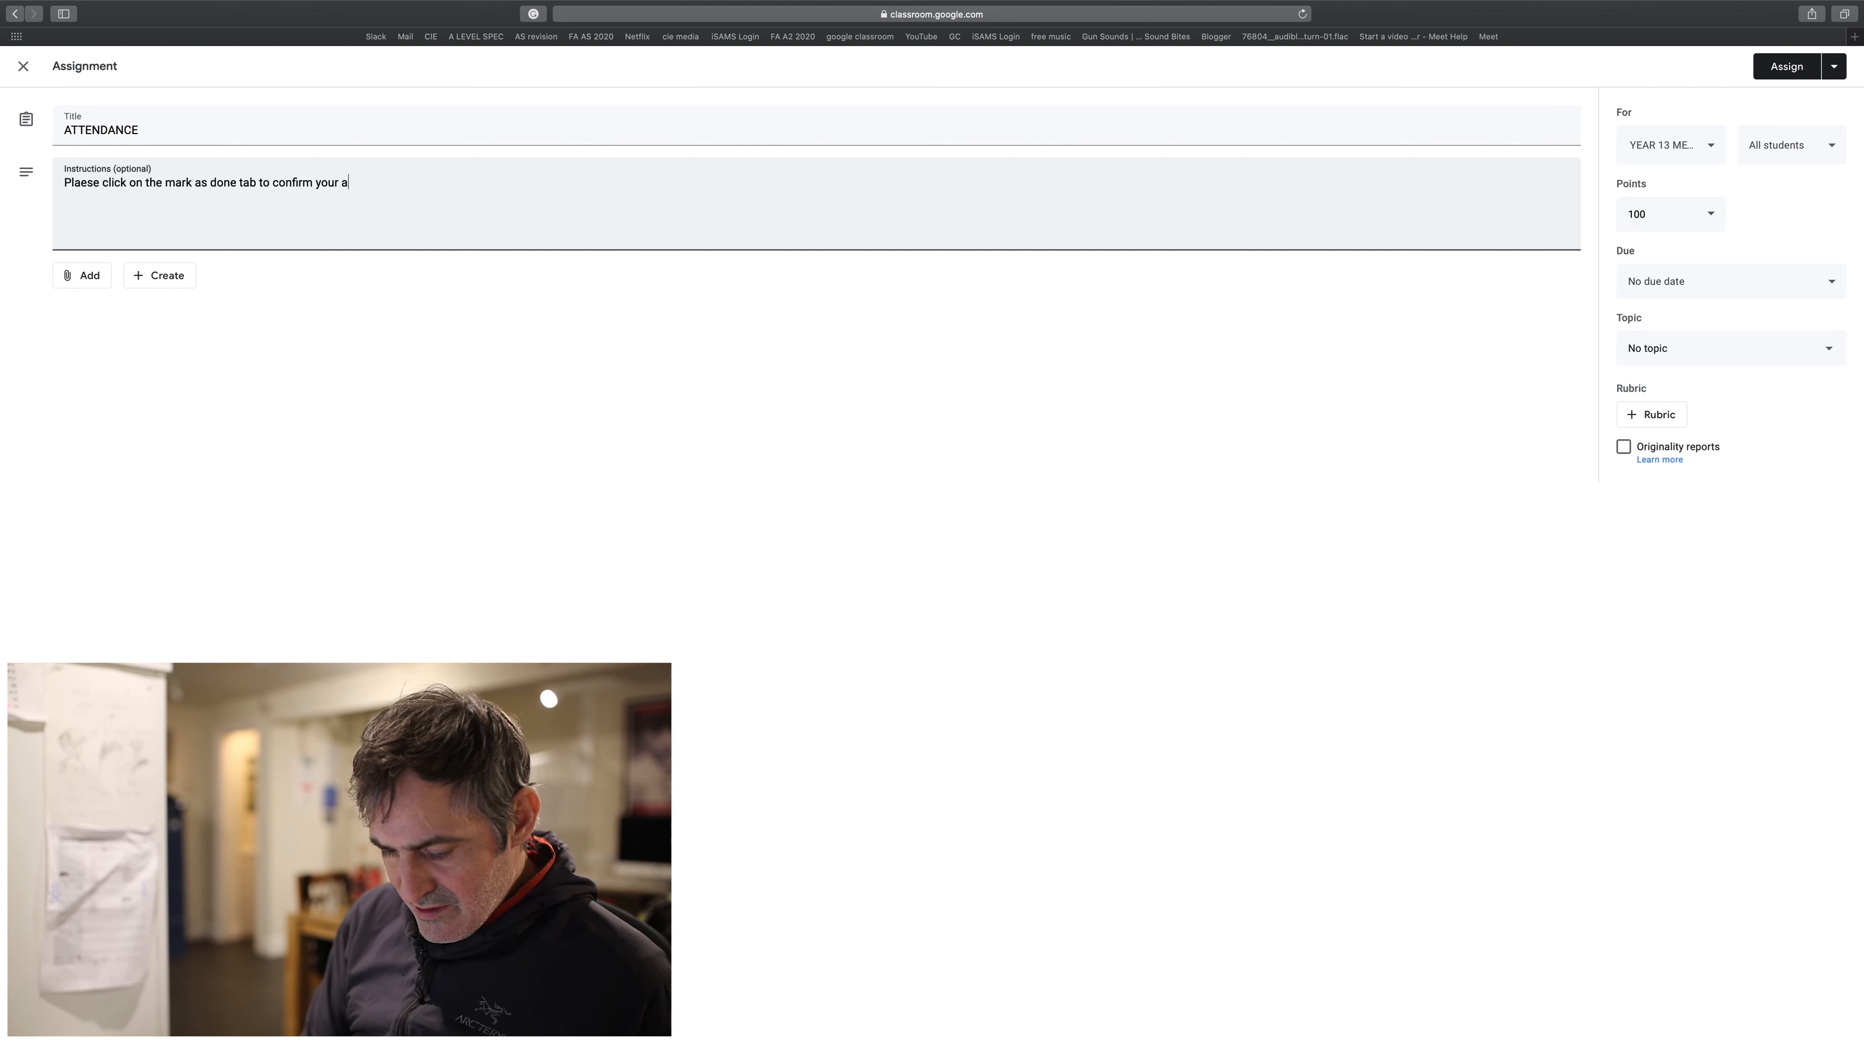
text(ttendance. You wi)
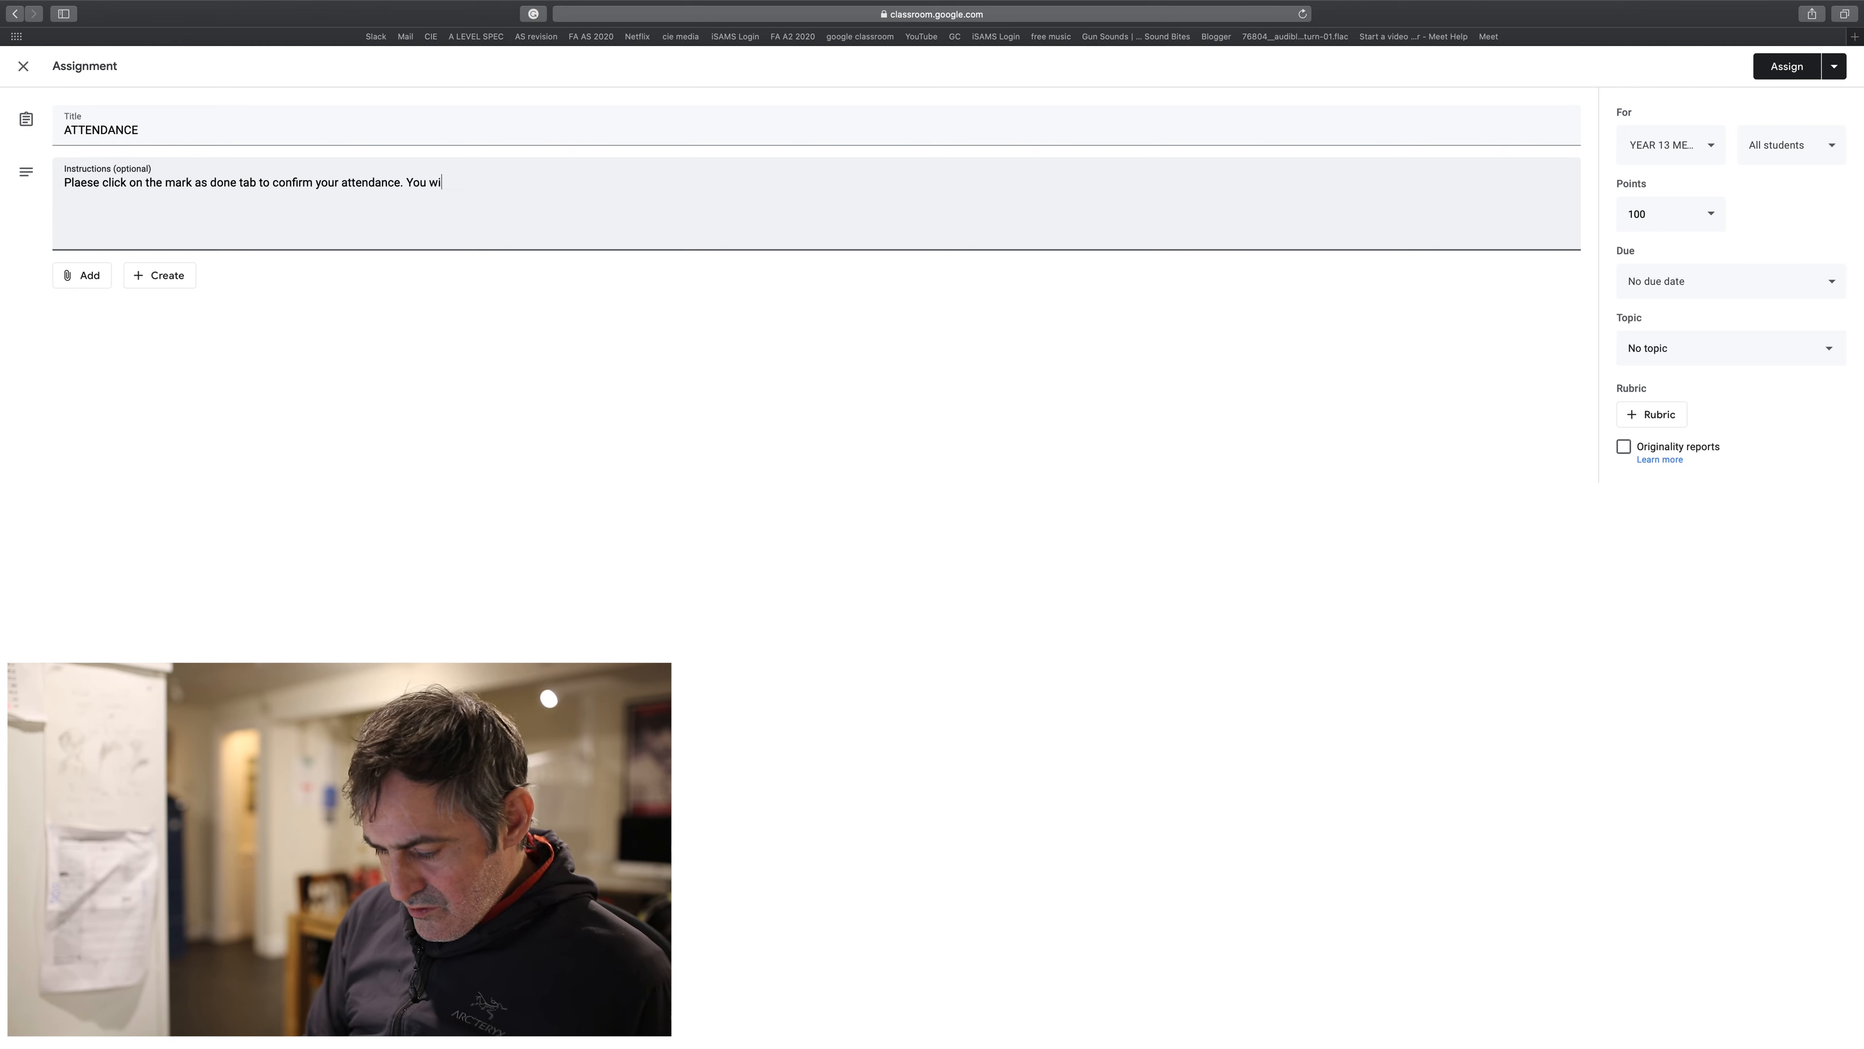
text(ll need to )
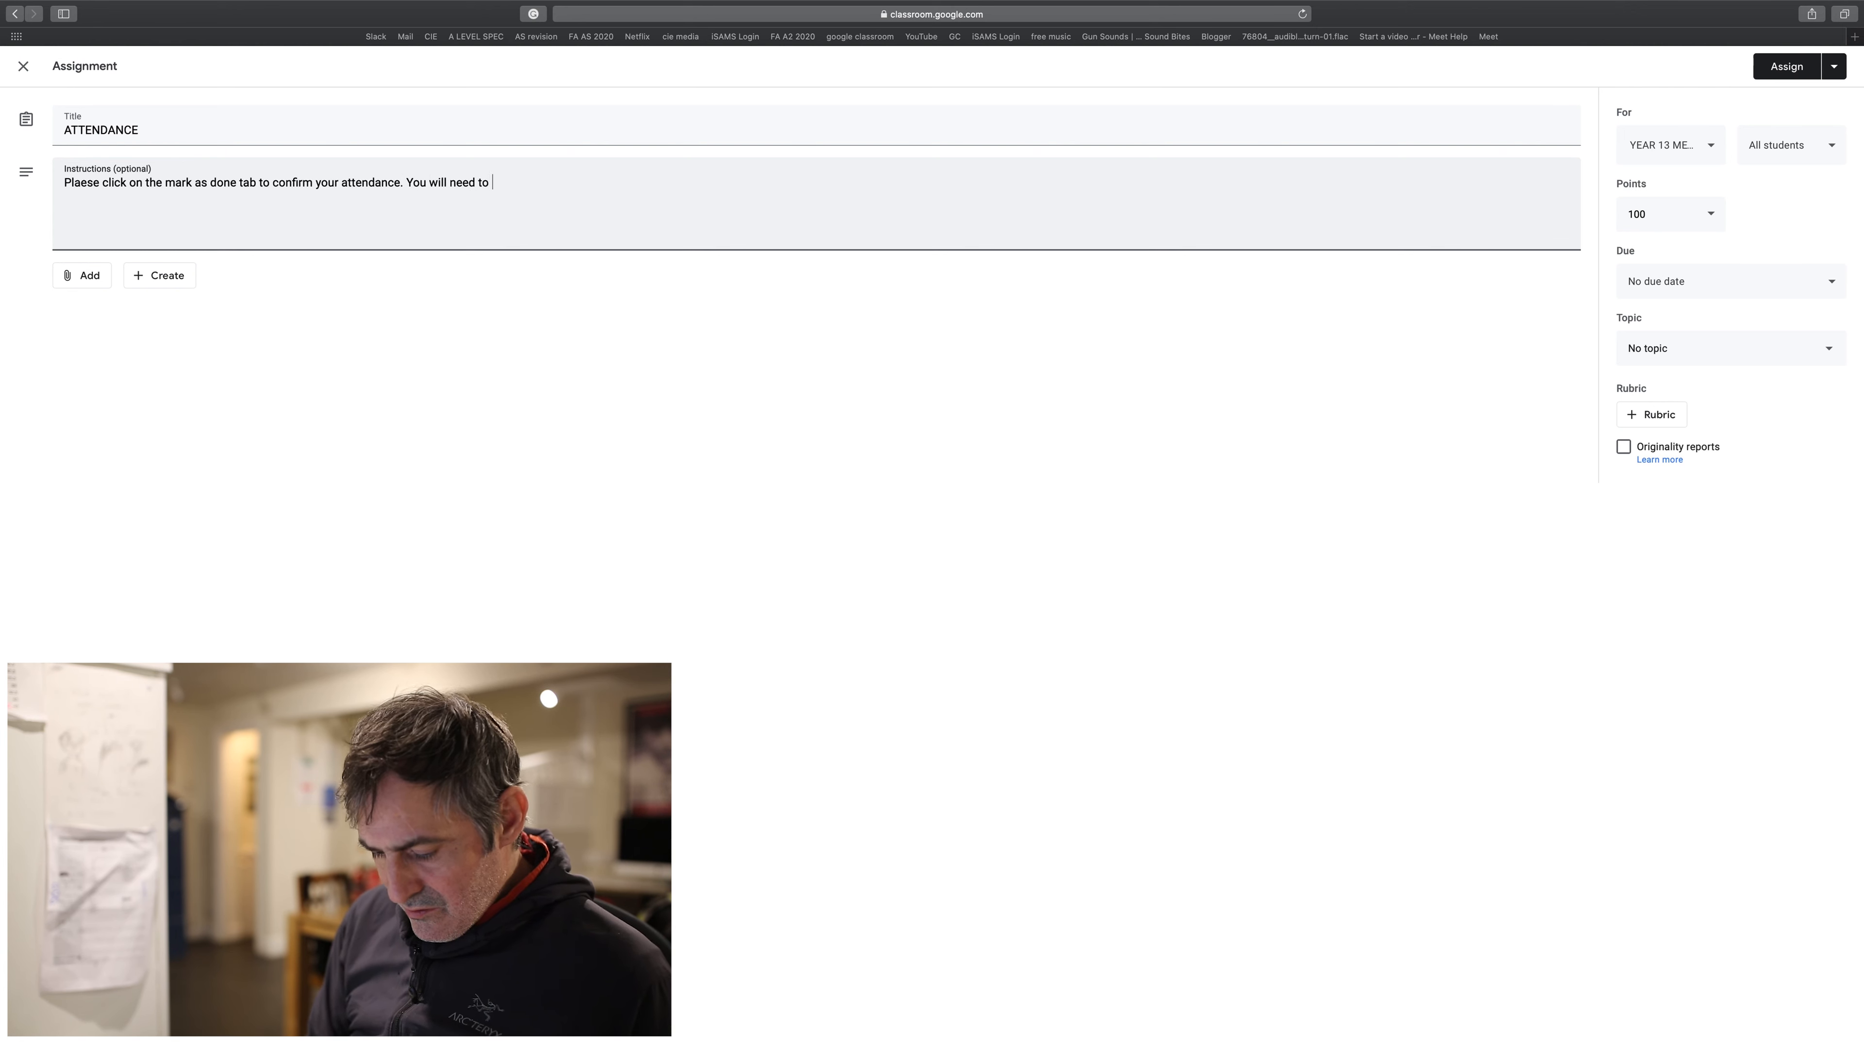
text(do this )
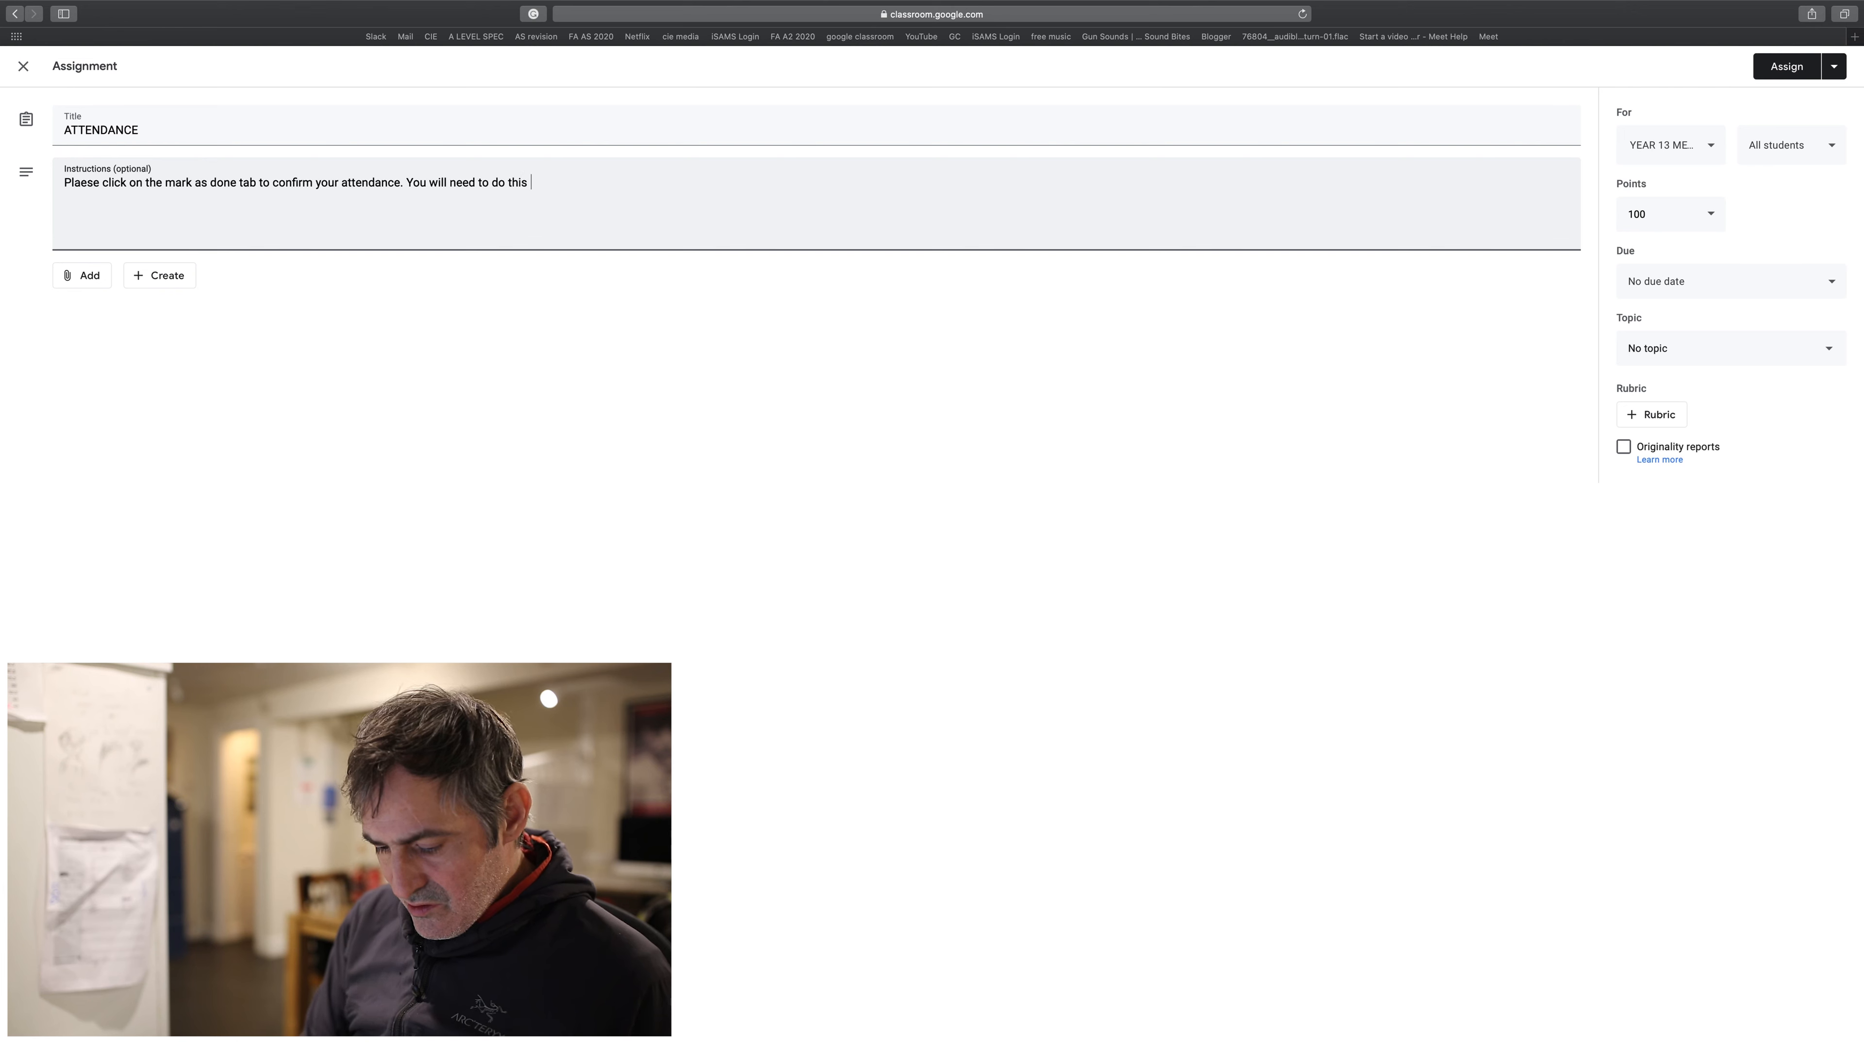
text(twice as a)
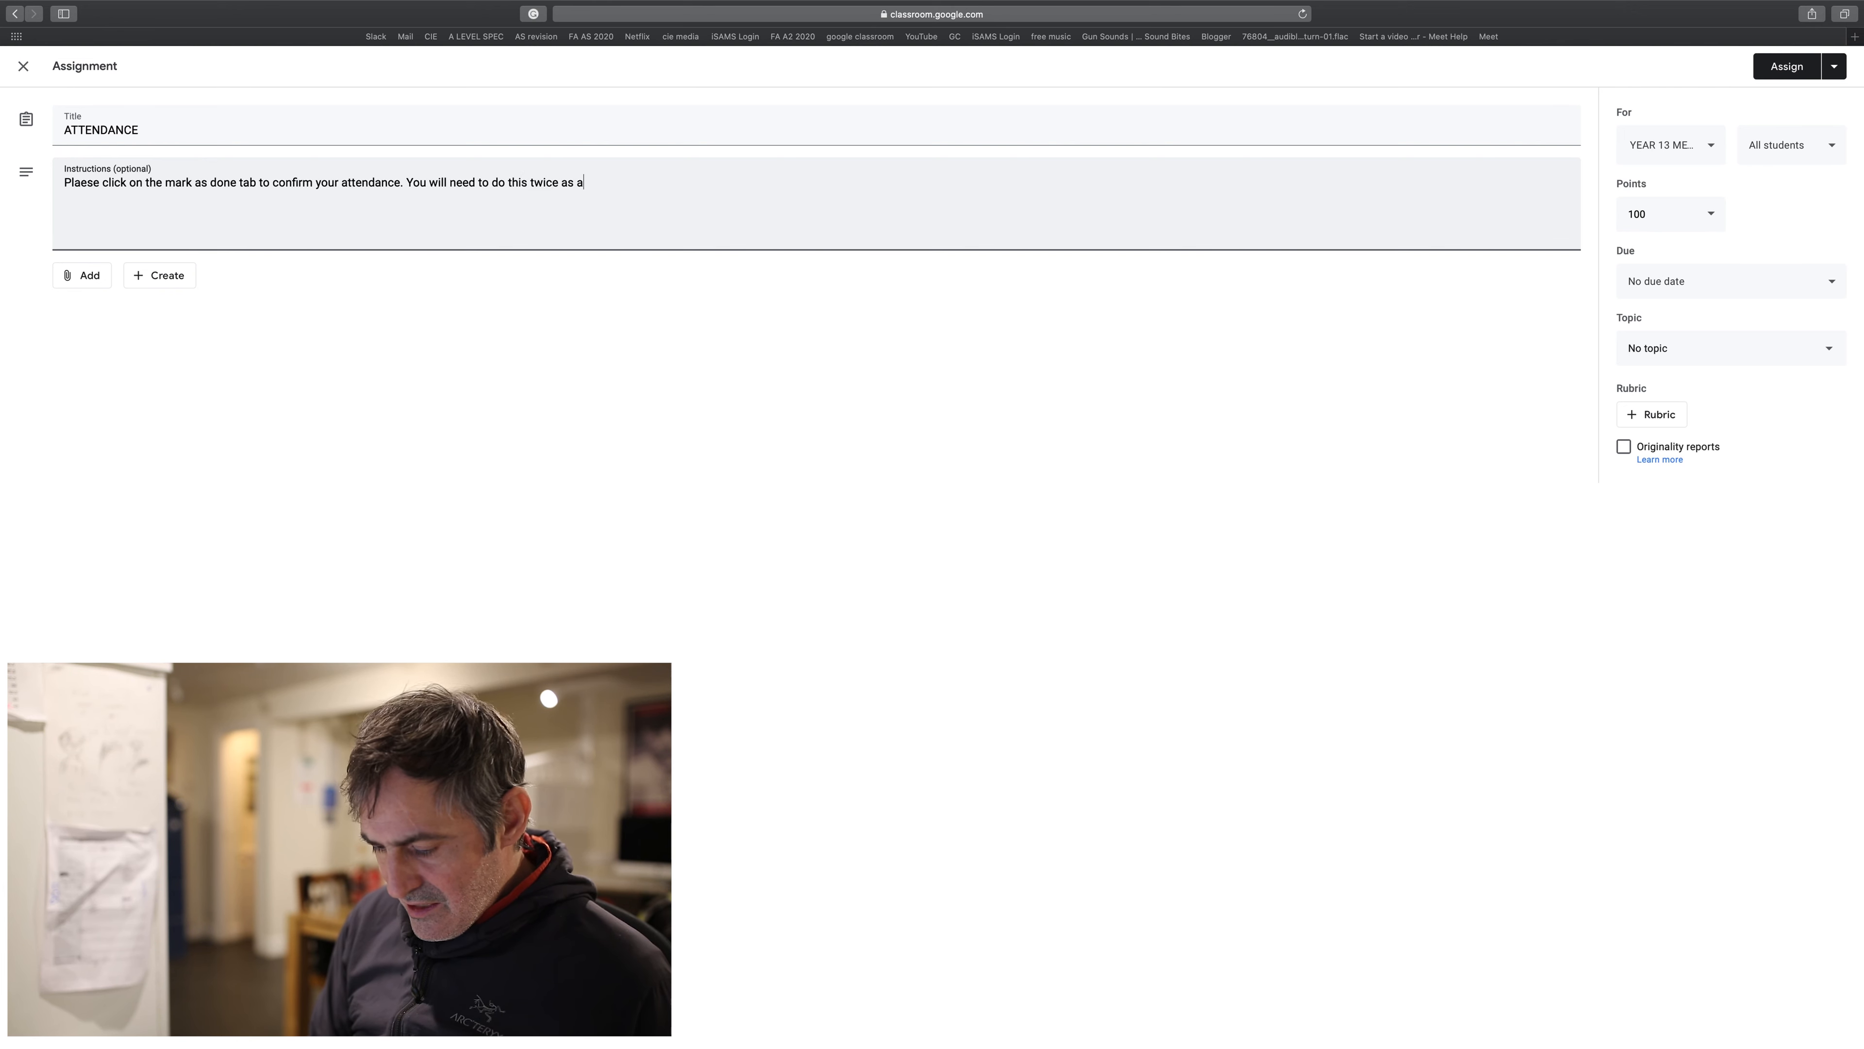
text( pop up )
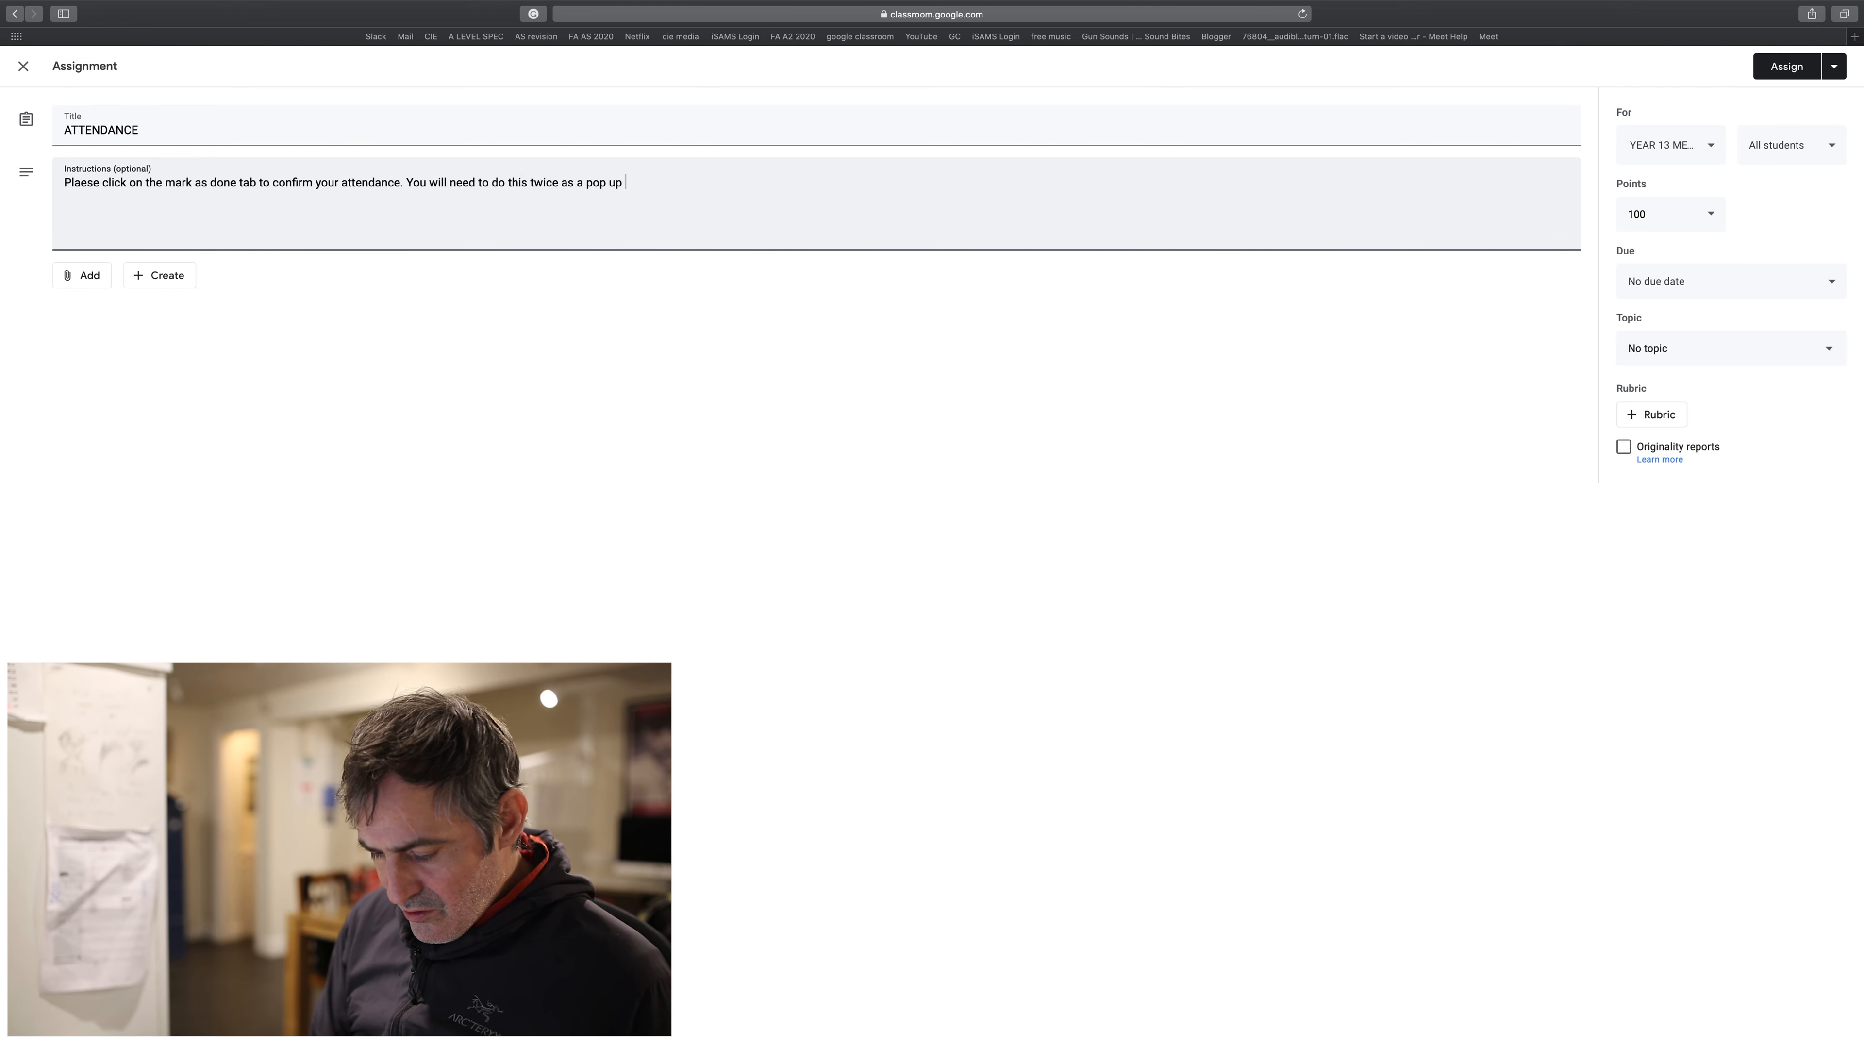
text(window will appear )
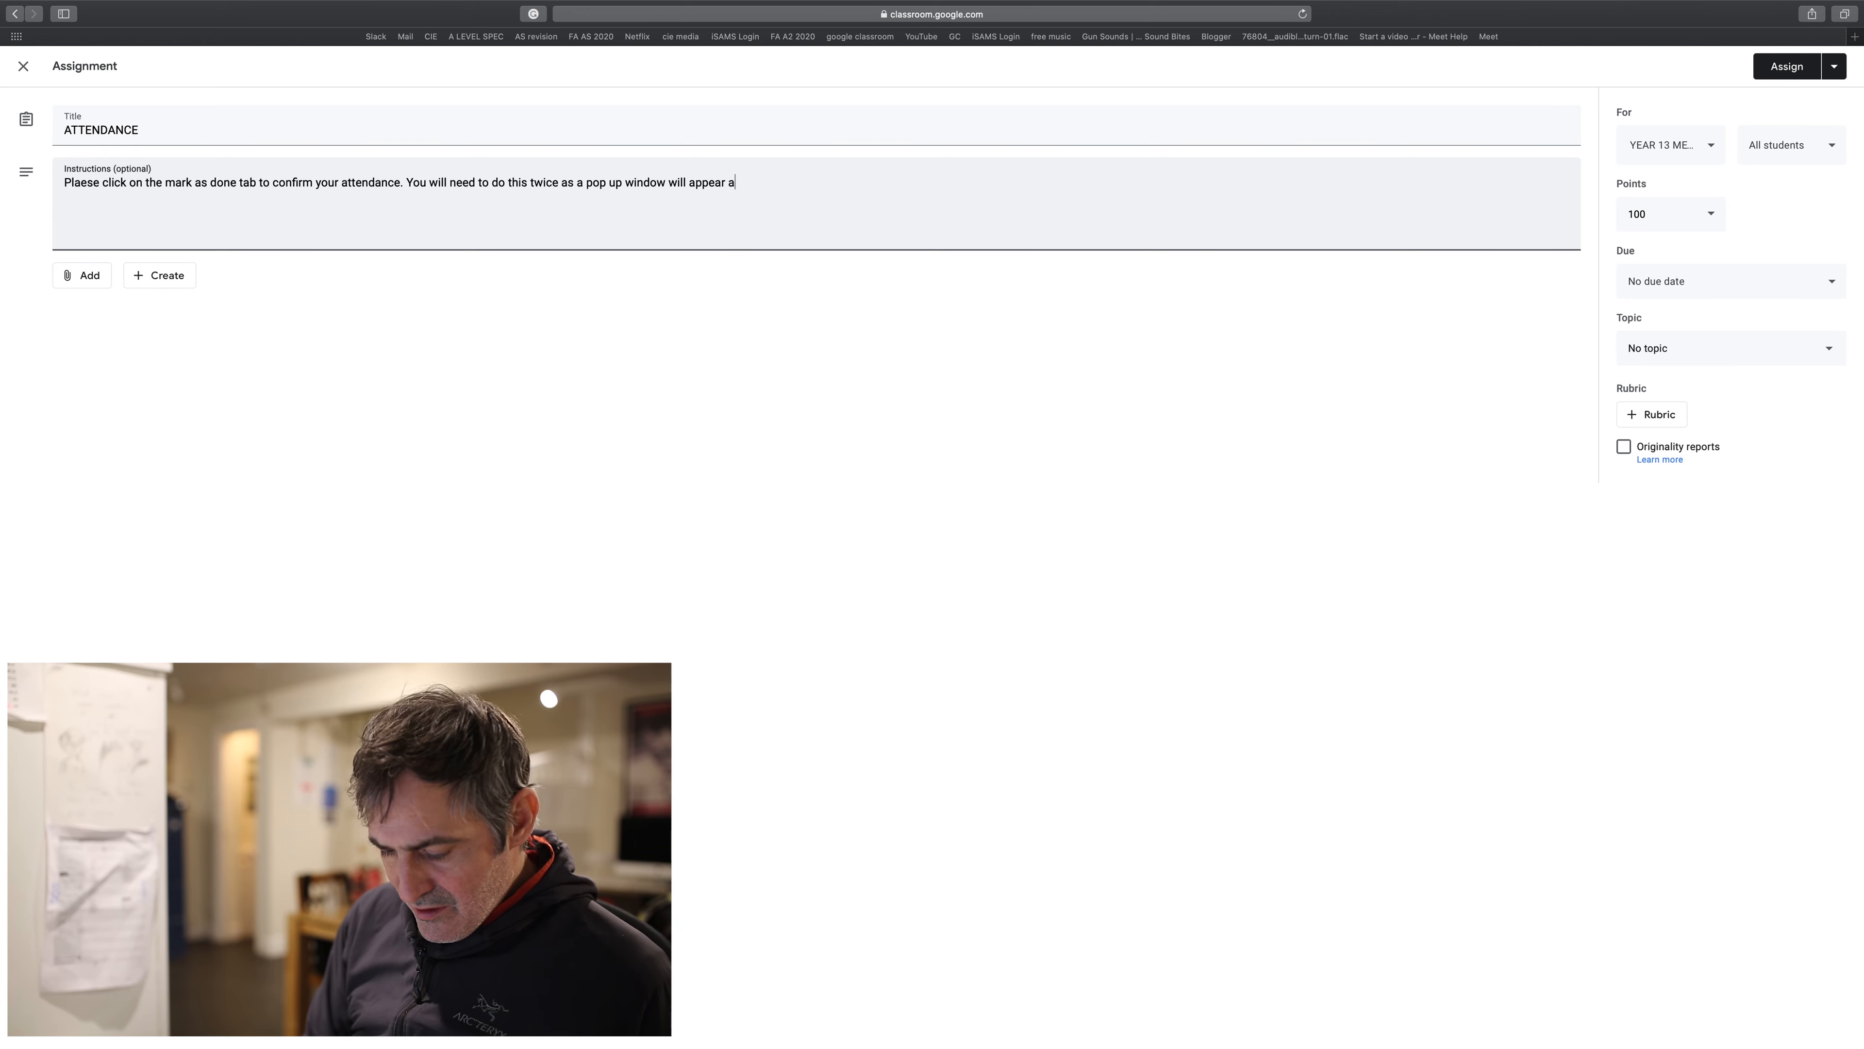
text(asking for confirmation.)
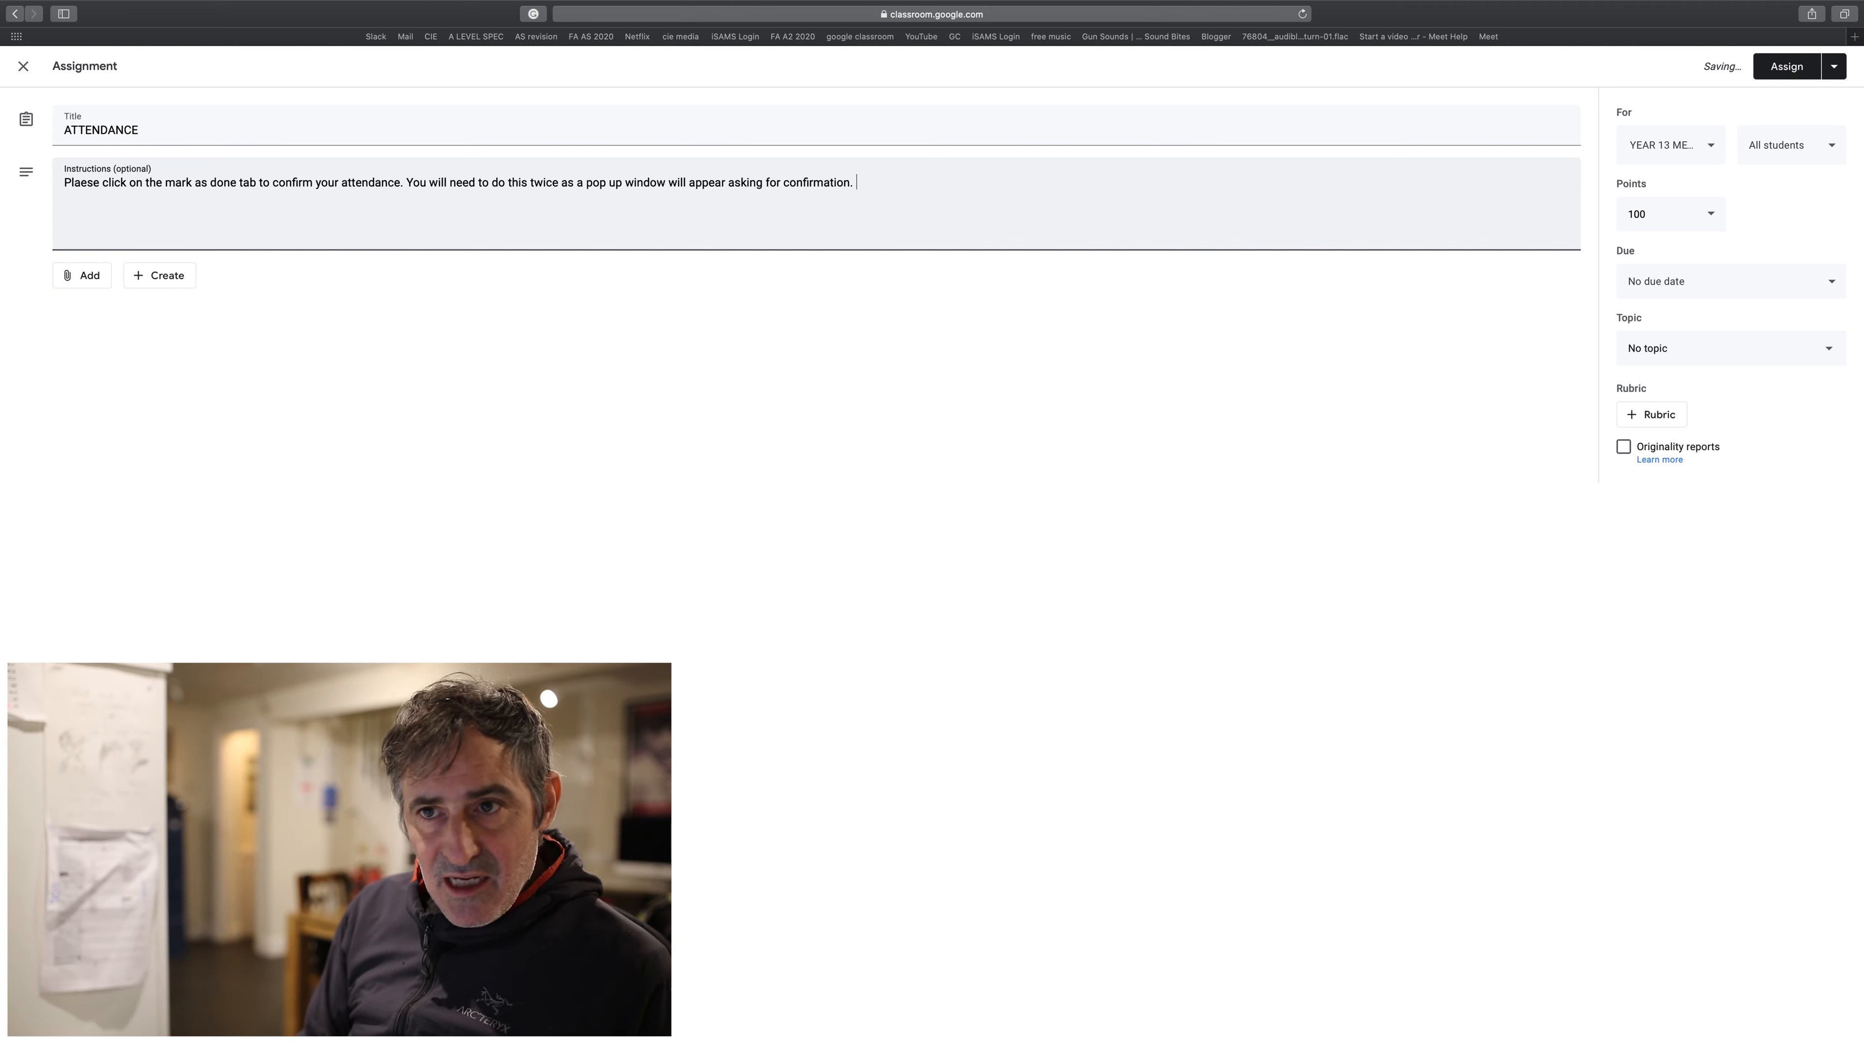
- Finish the sentence ending 'a pop up window will appear asking for confirmation' and start a new line
key(Return)
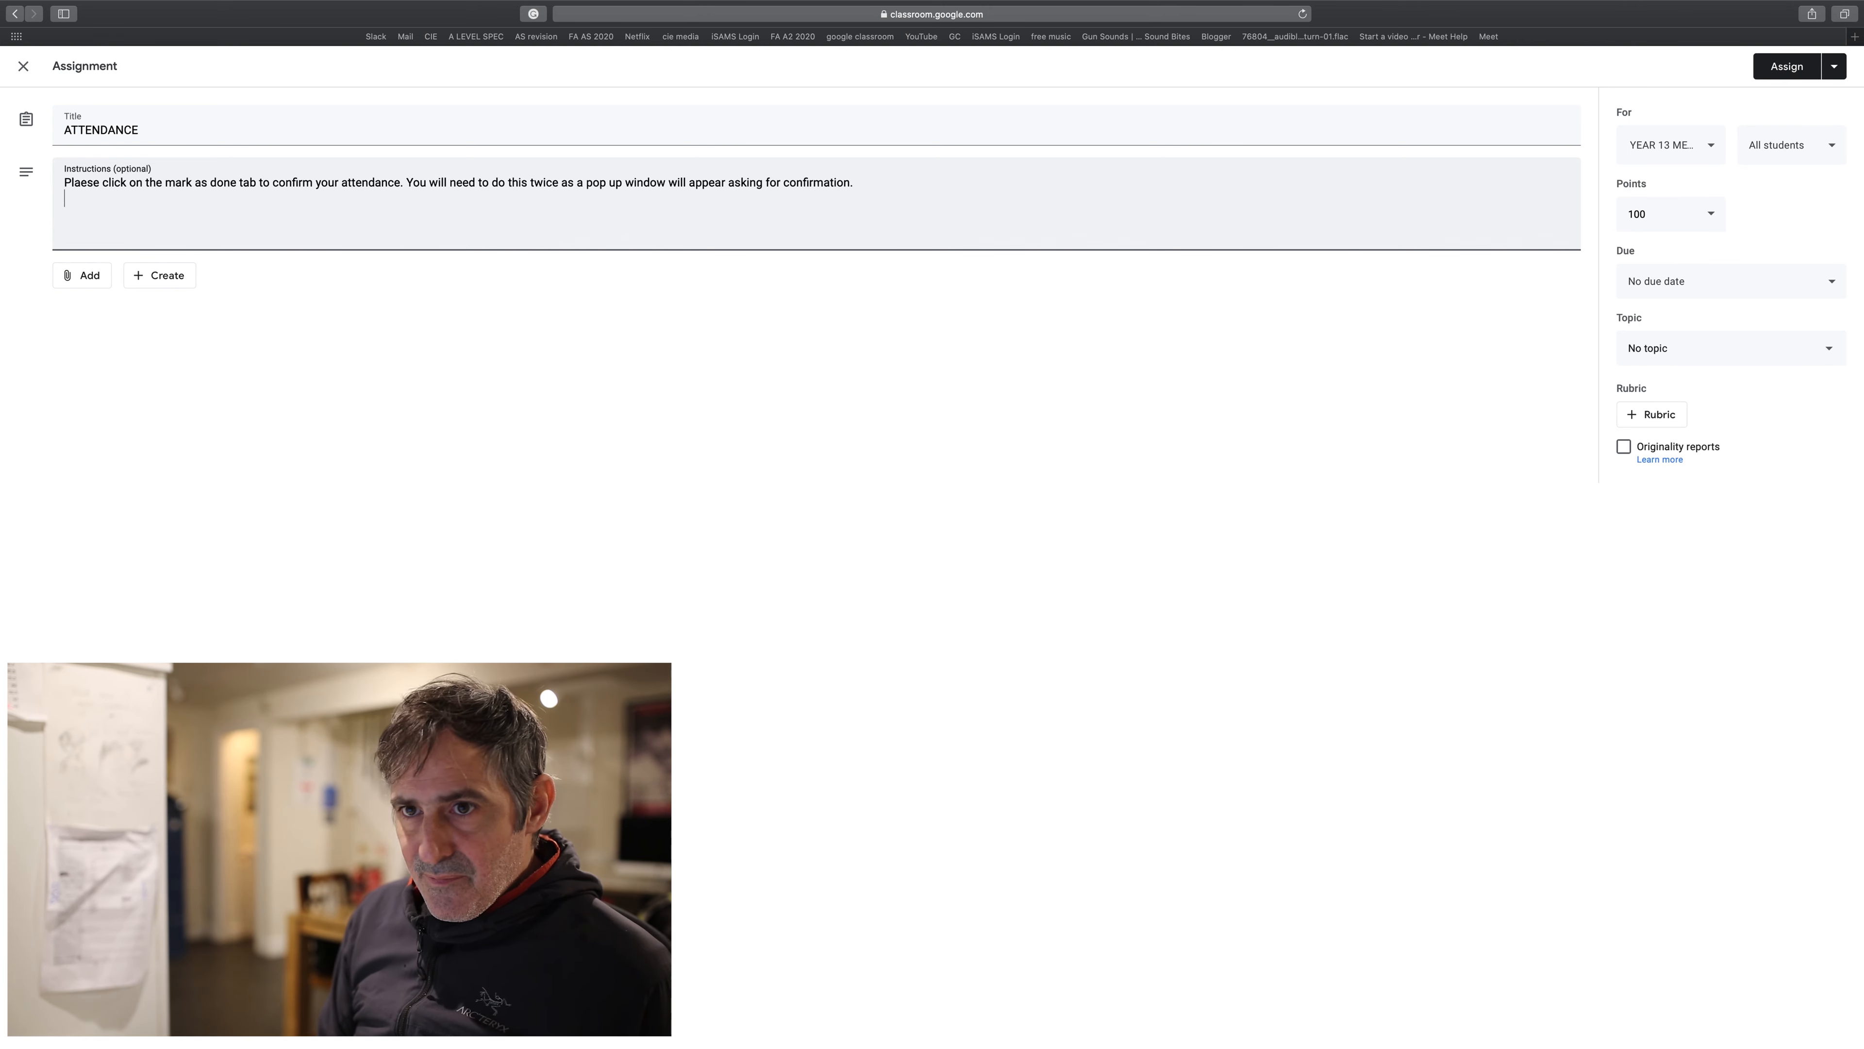
- Add the line asking registered students to join the Google Meet class using the code
text(onc)
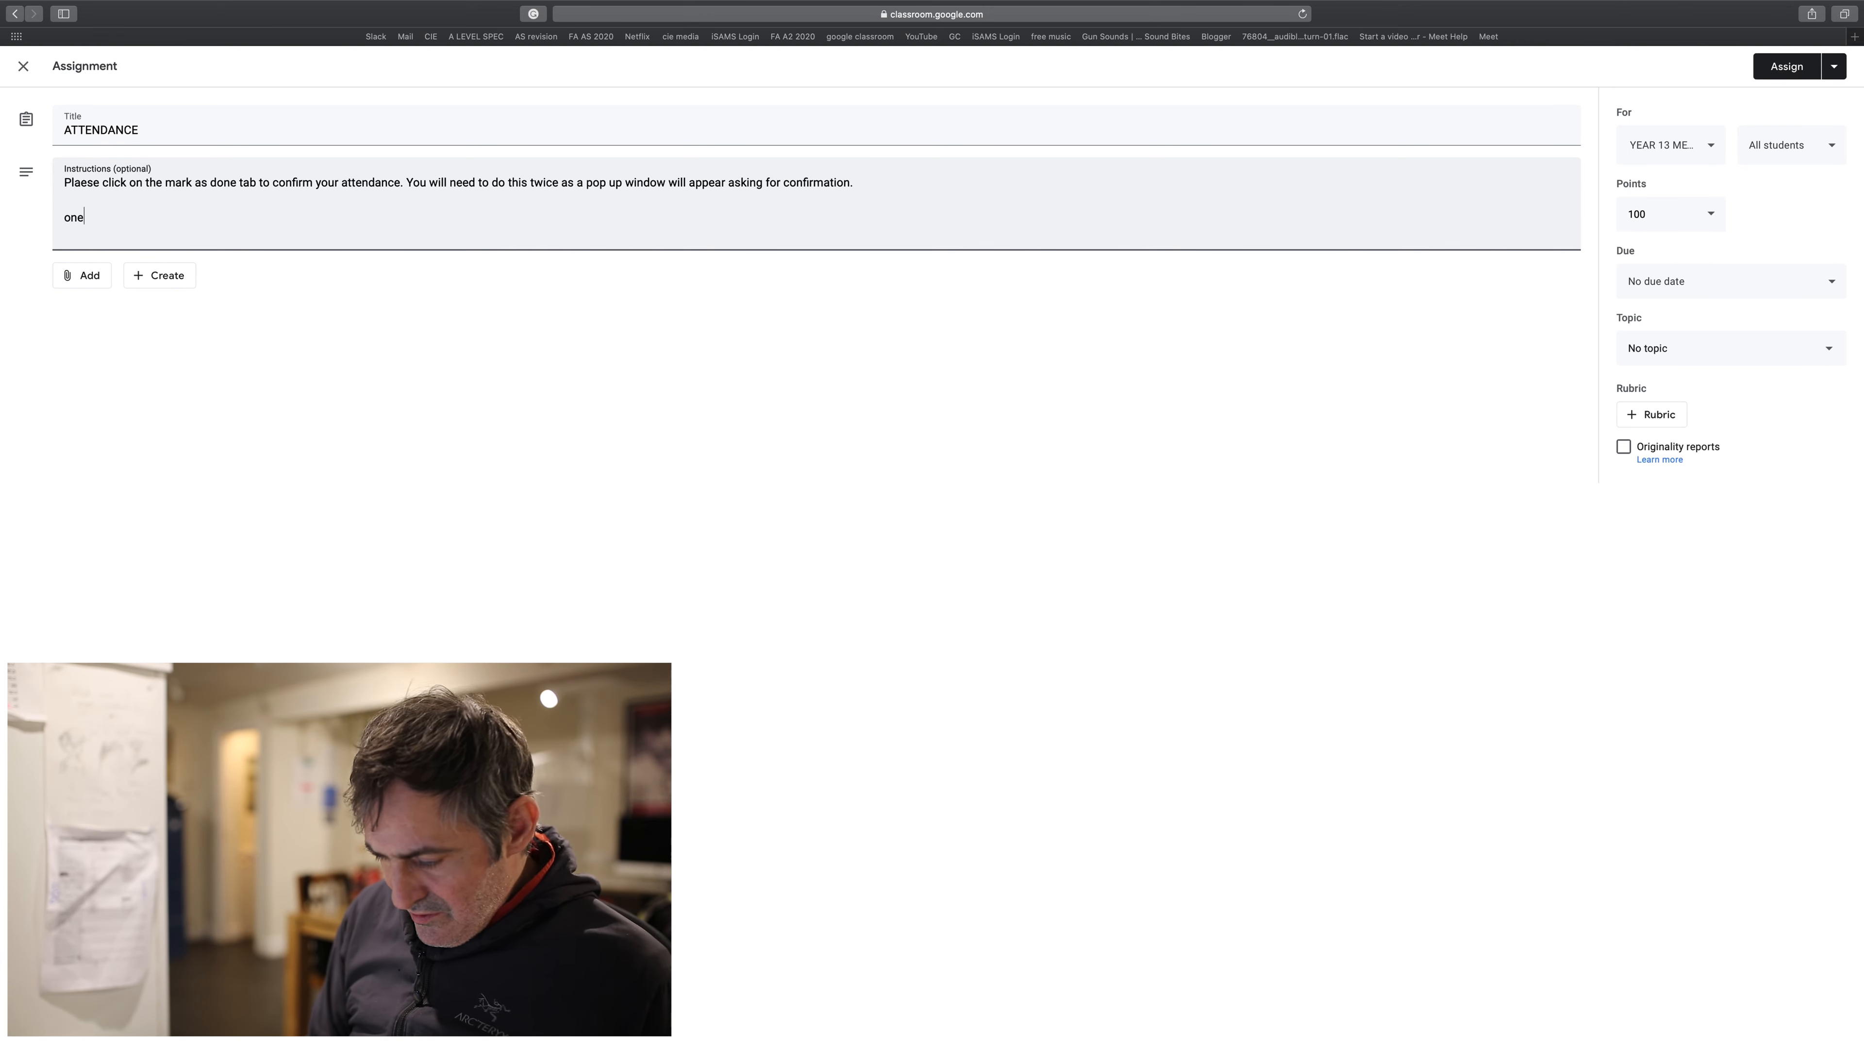
text(e you ha)
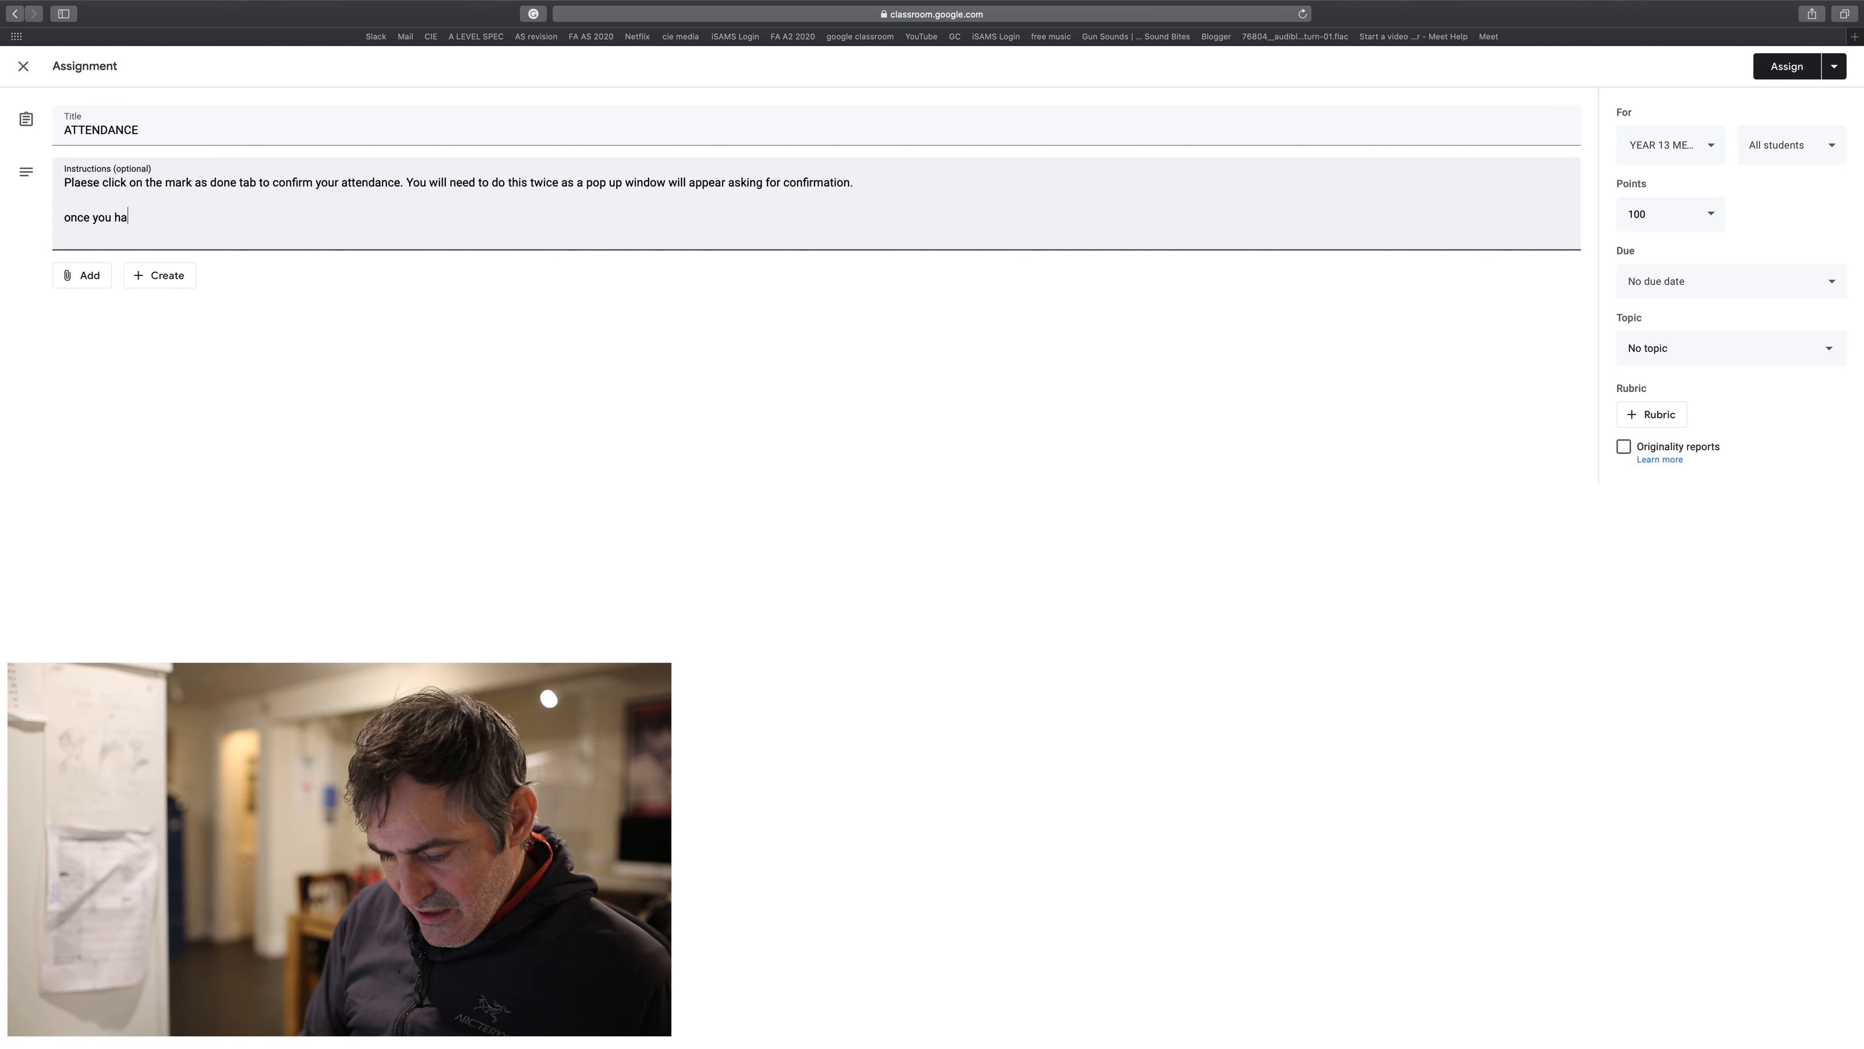
text(ve registered please )
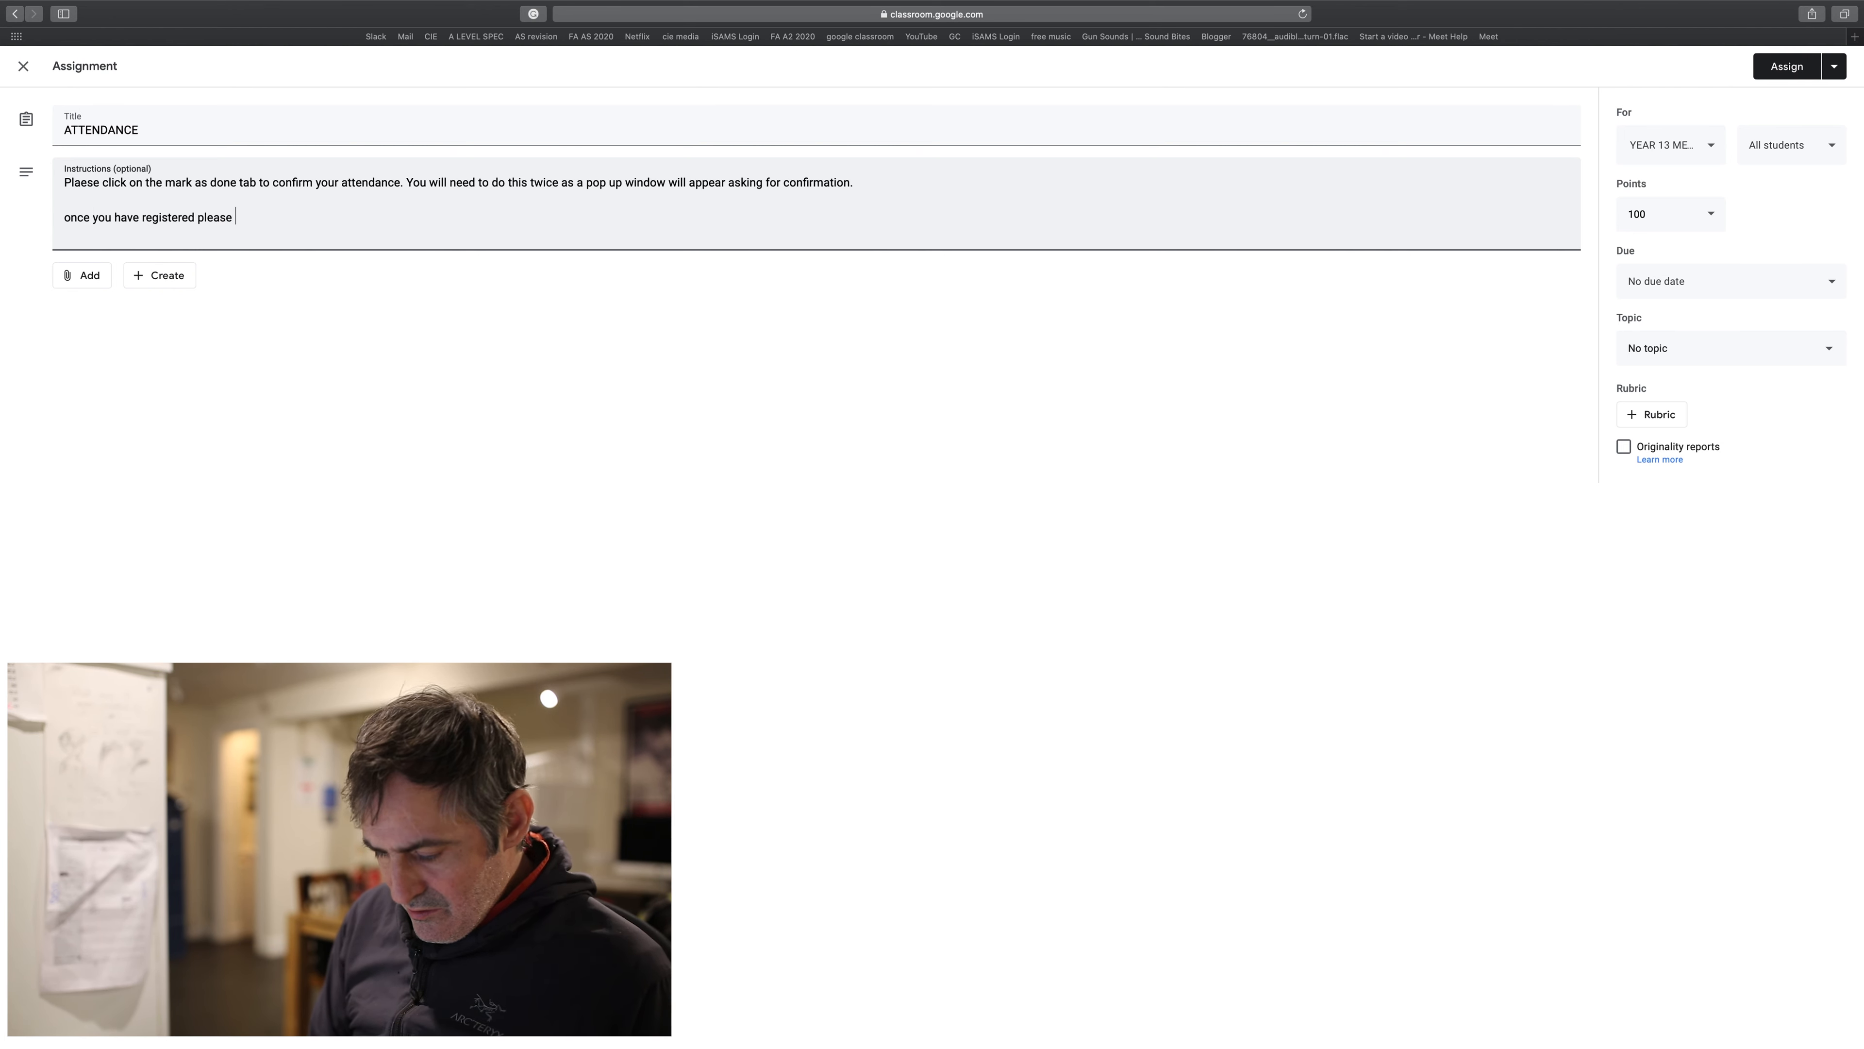
text(jine )
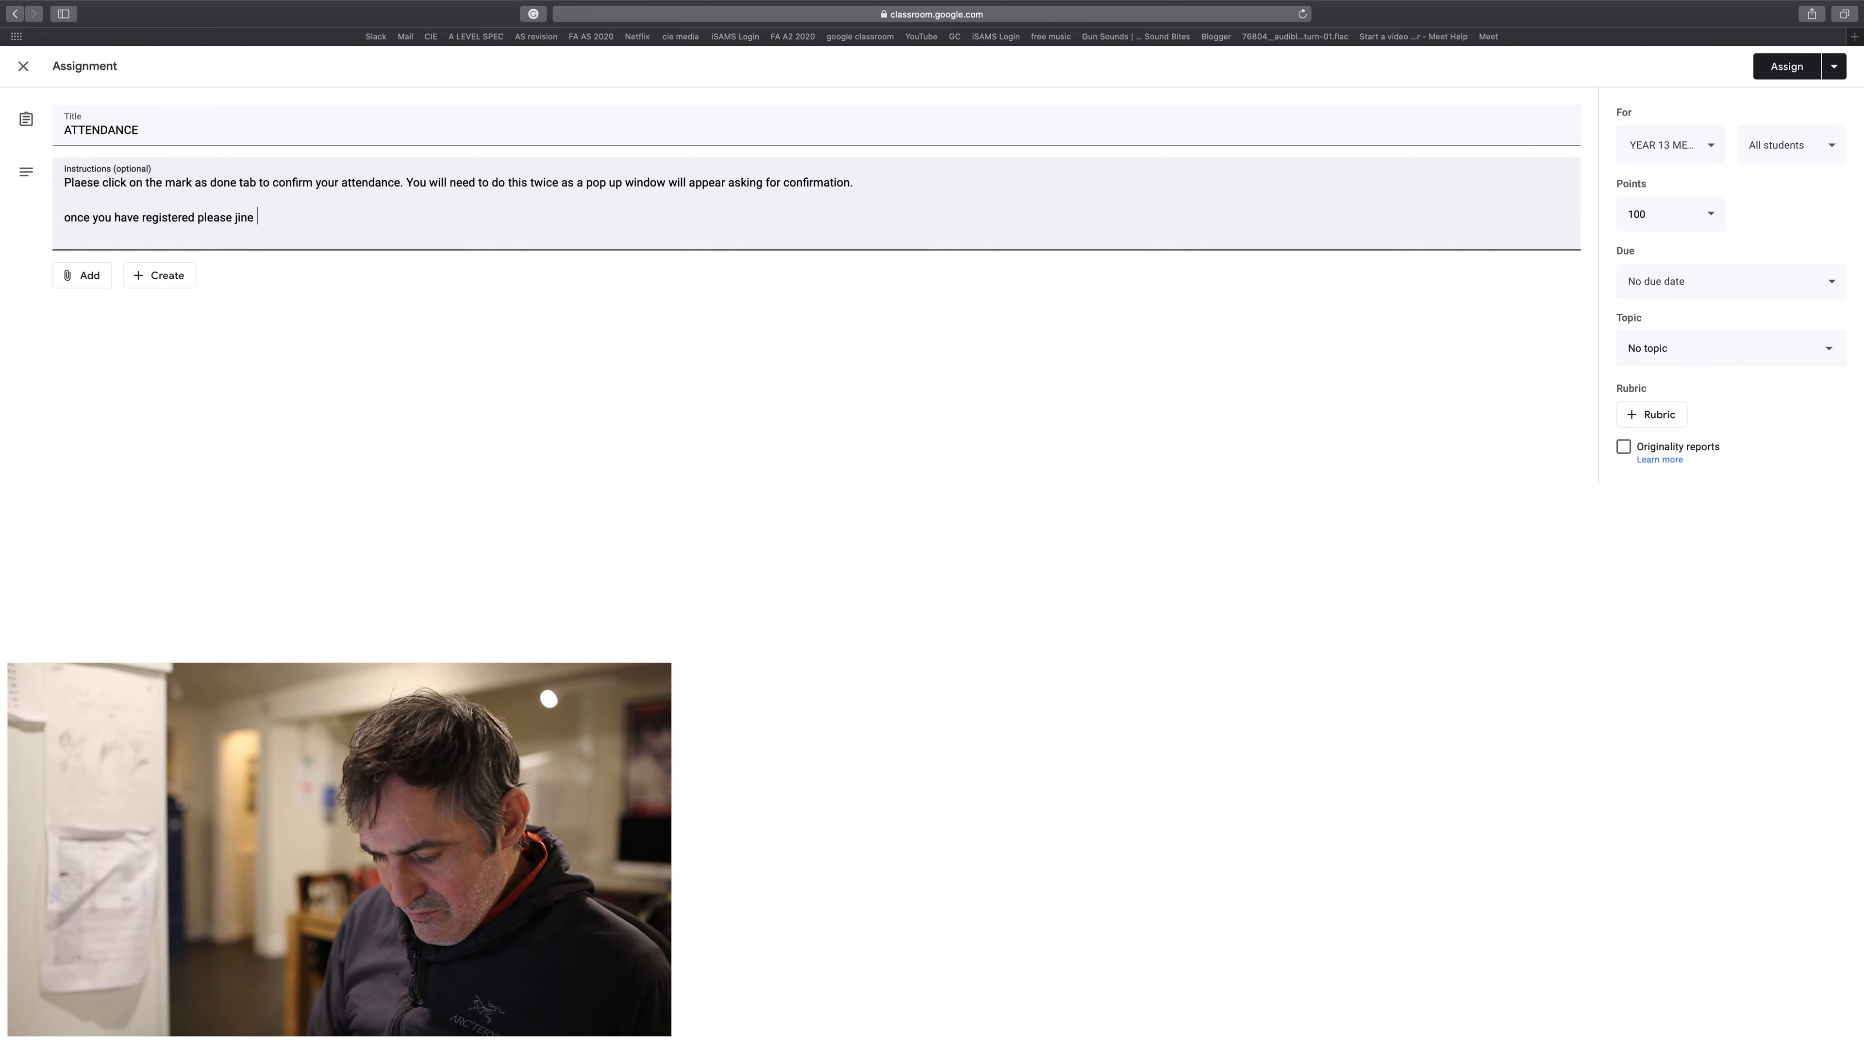
text(me in the )
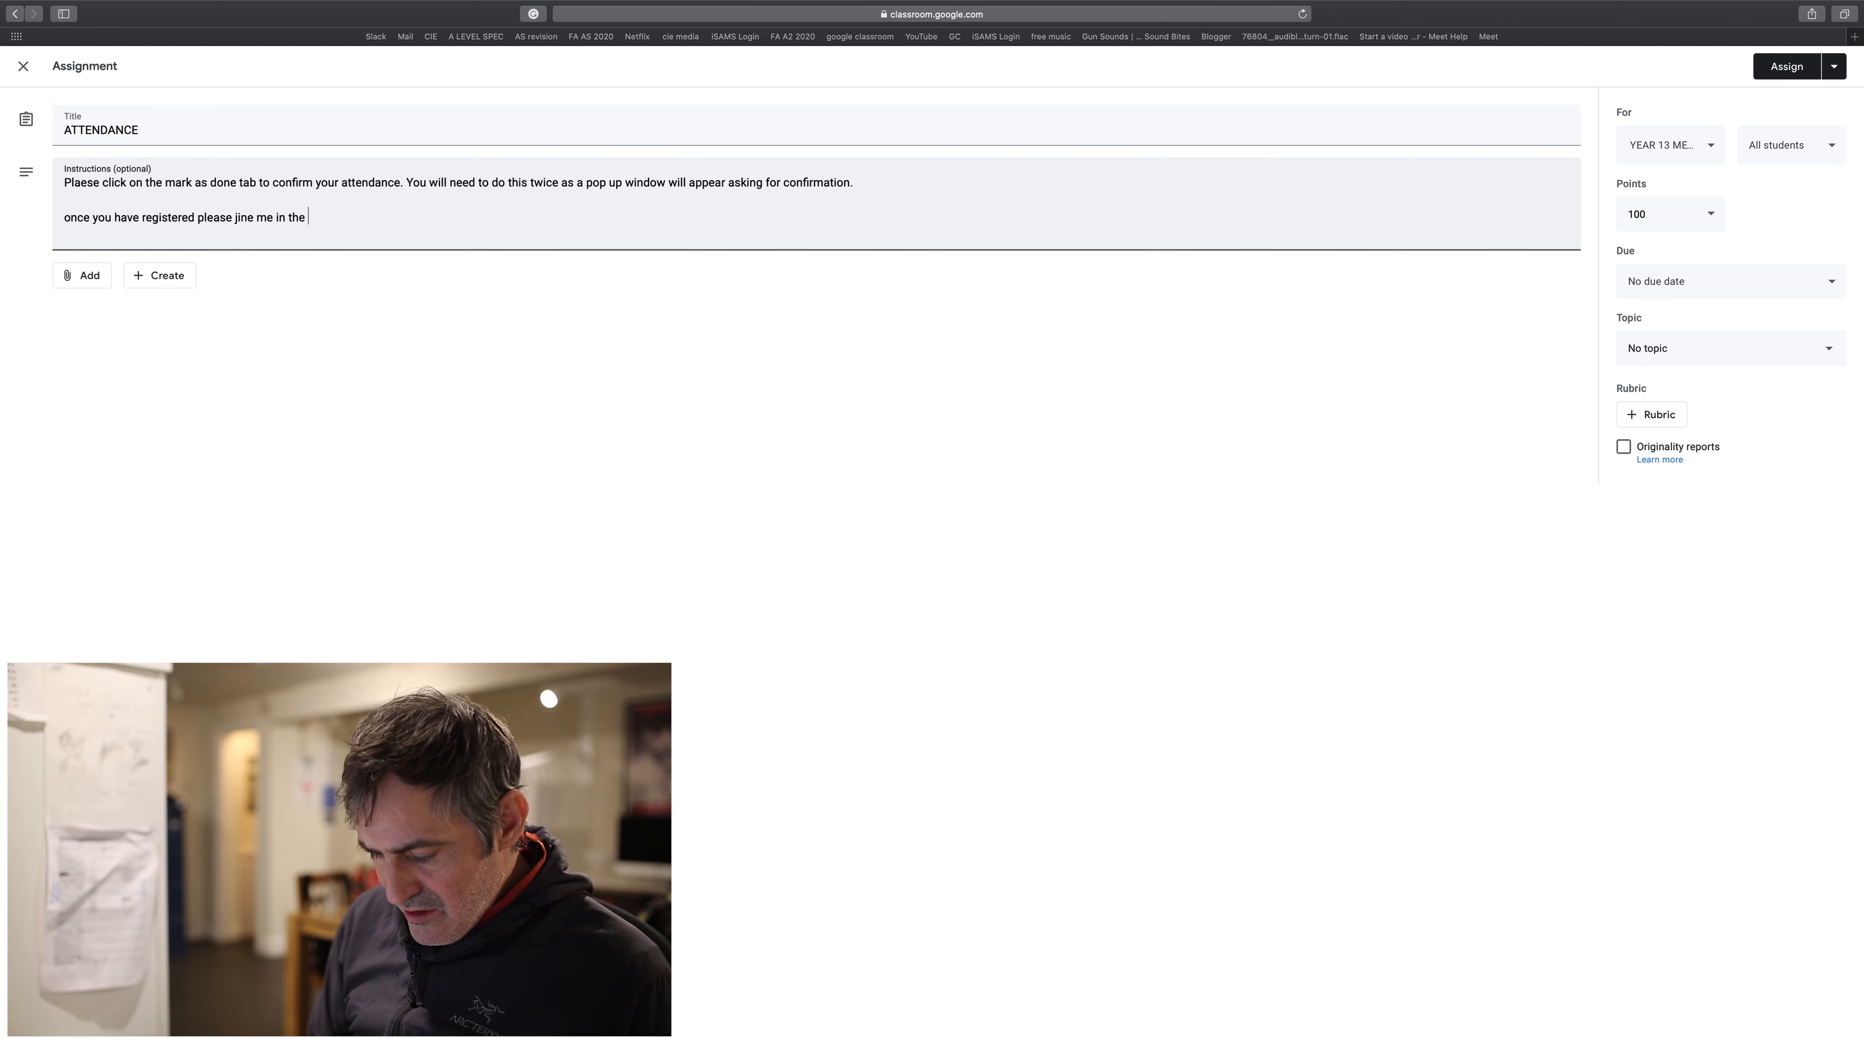
text(google meet )
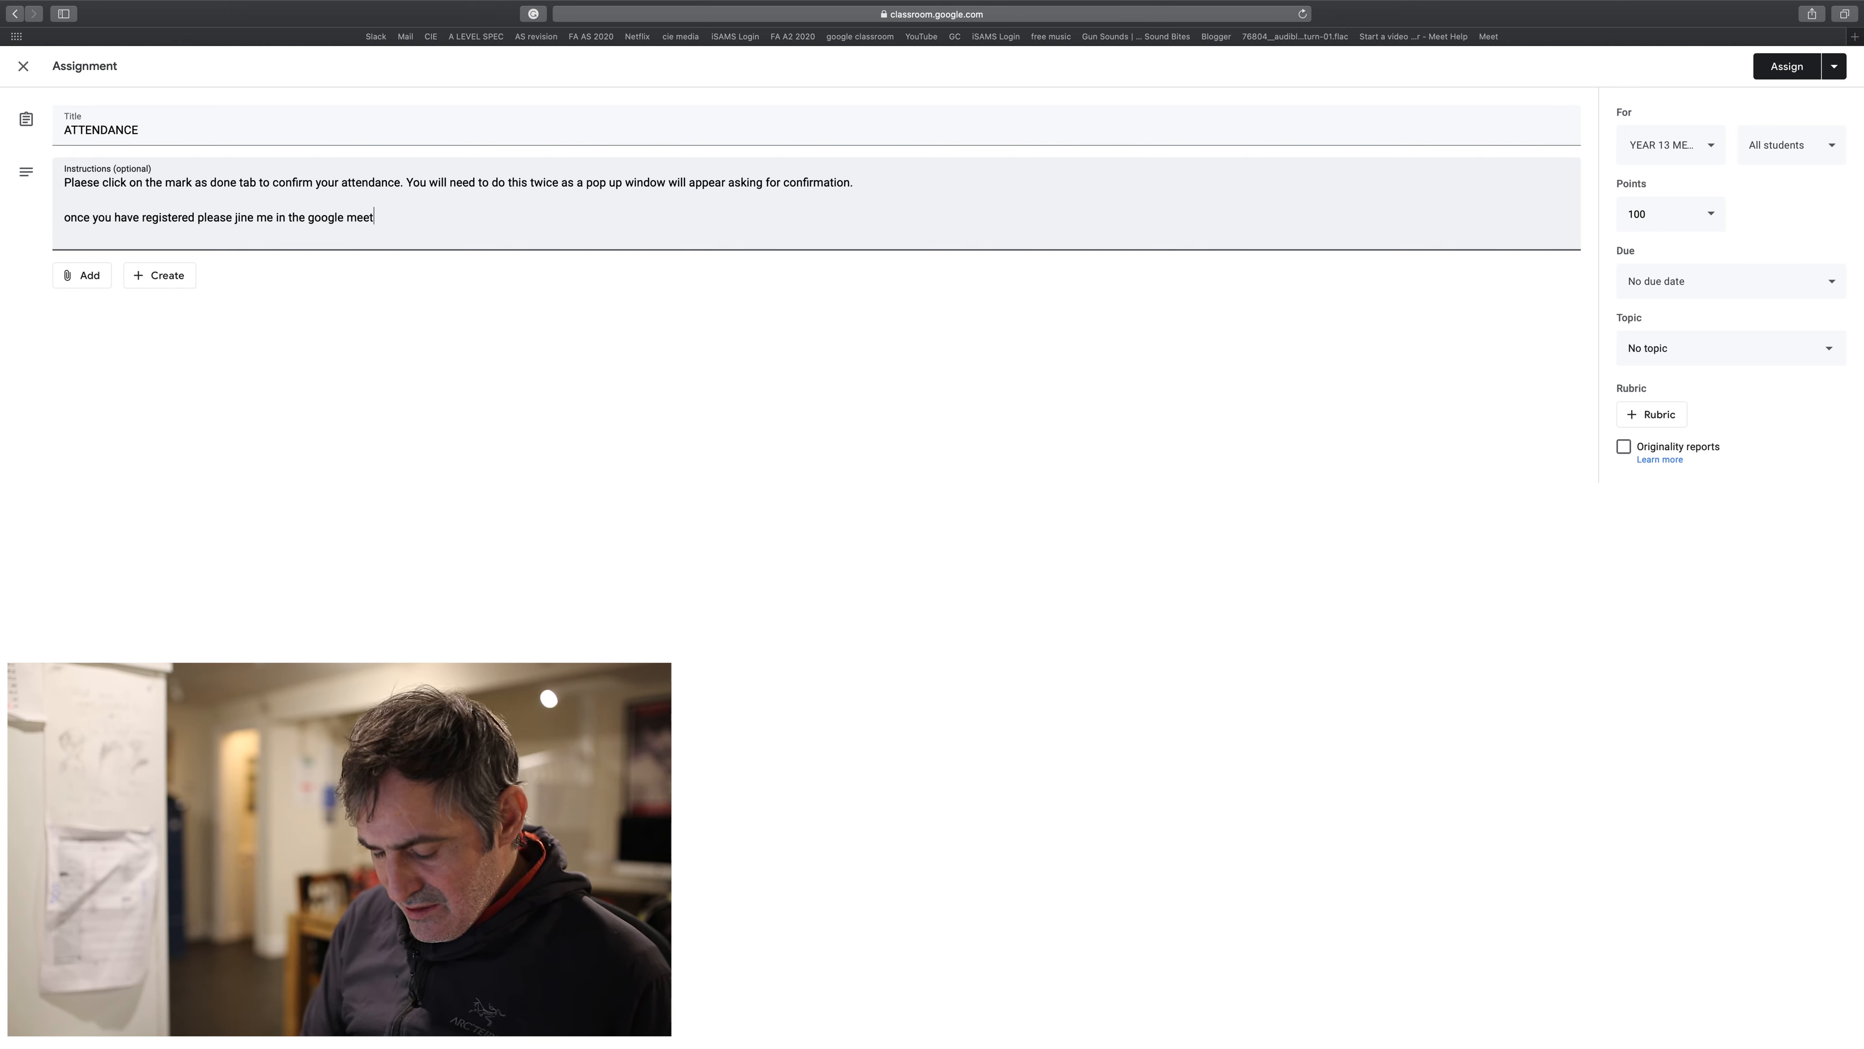
text(class )
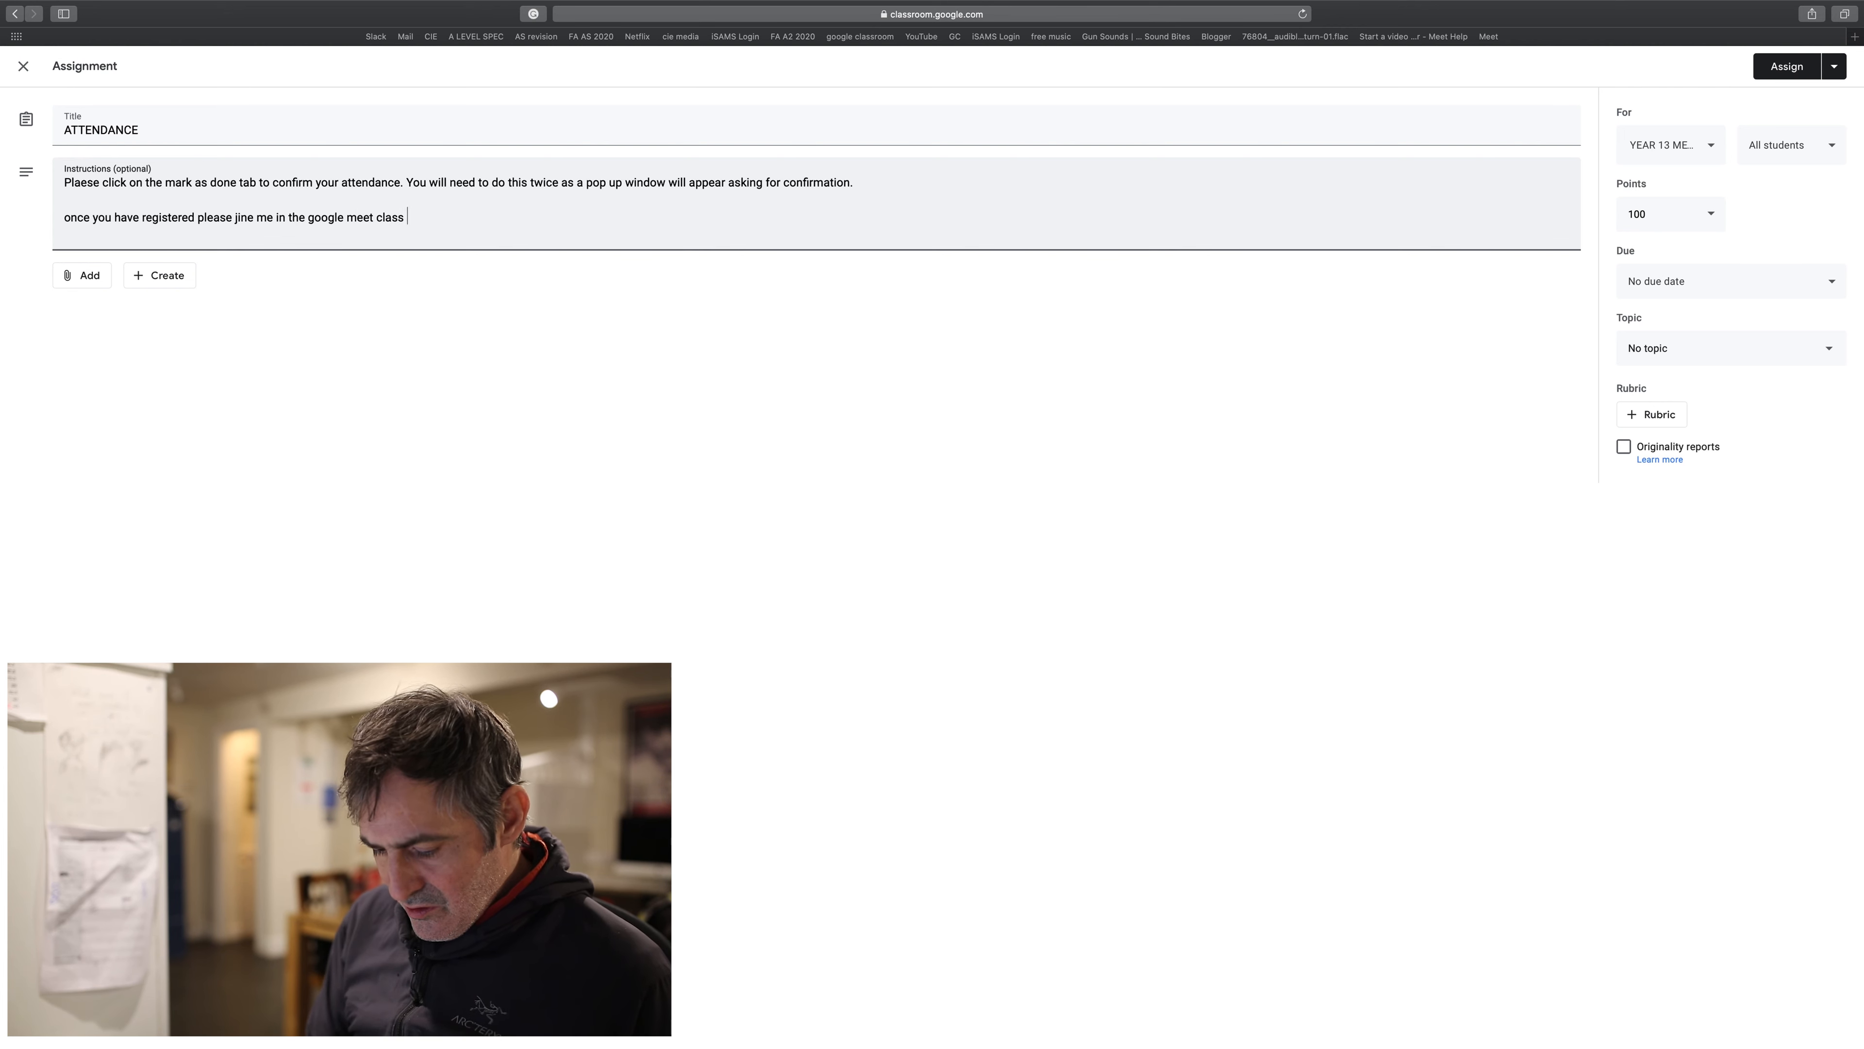
text(using the )
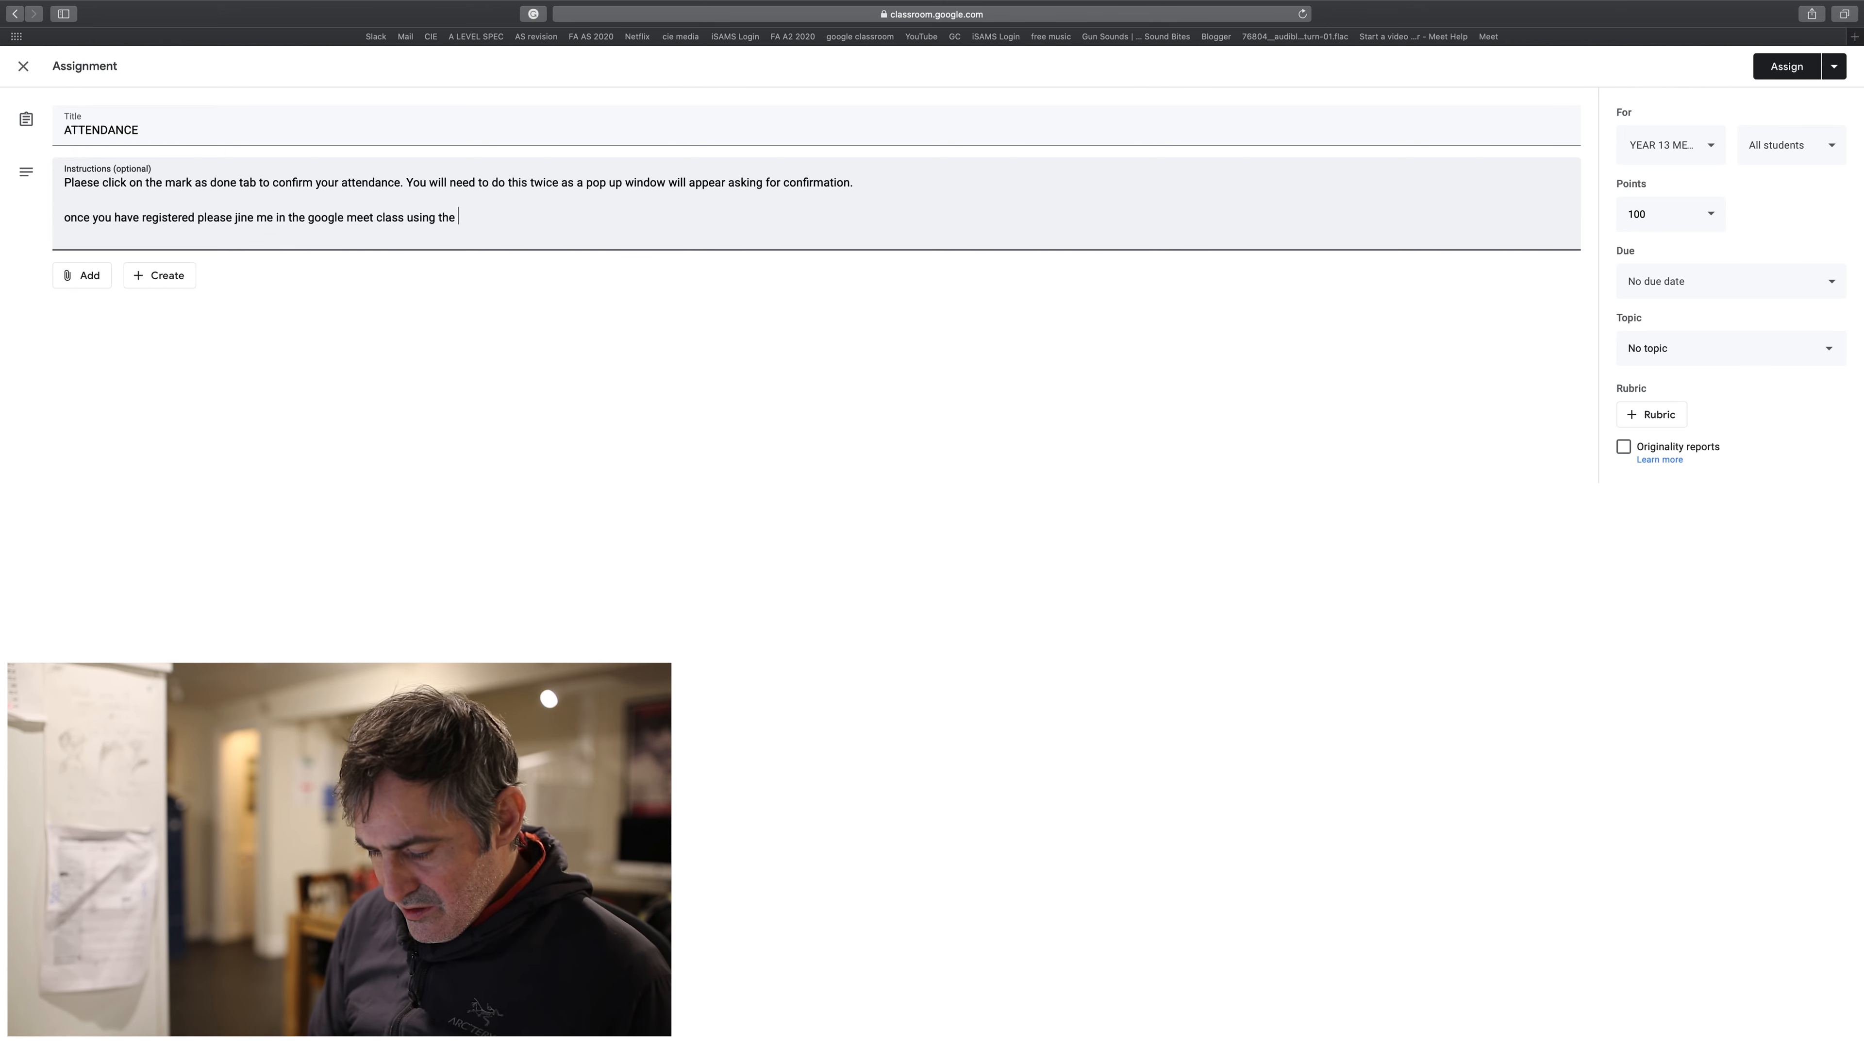
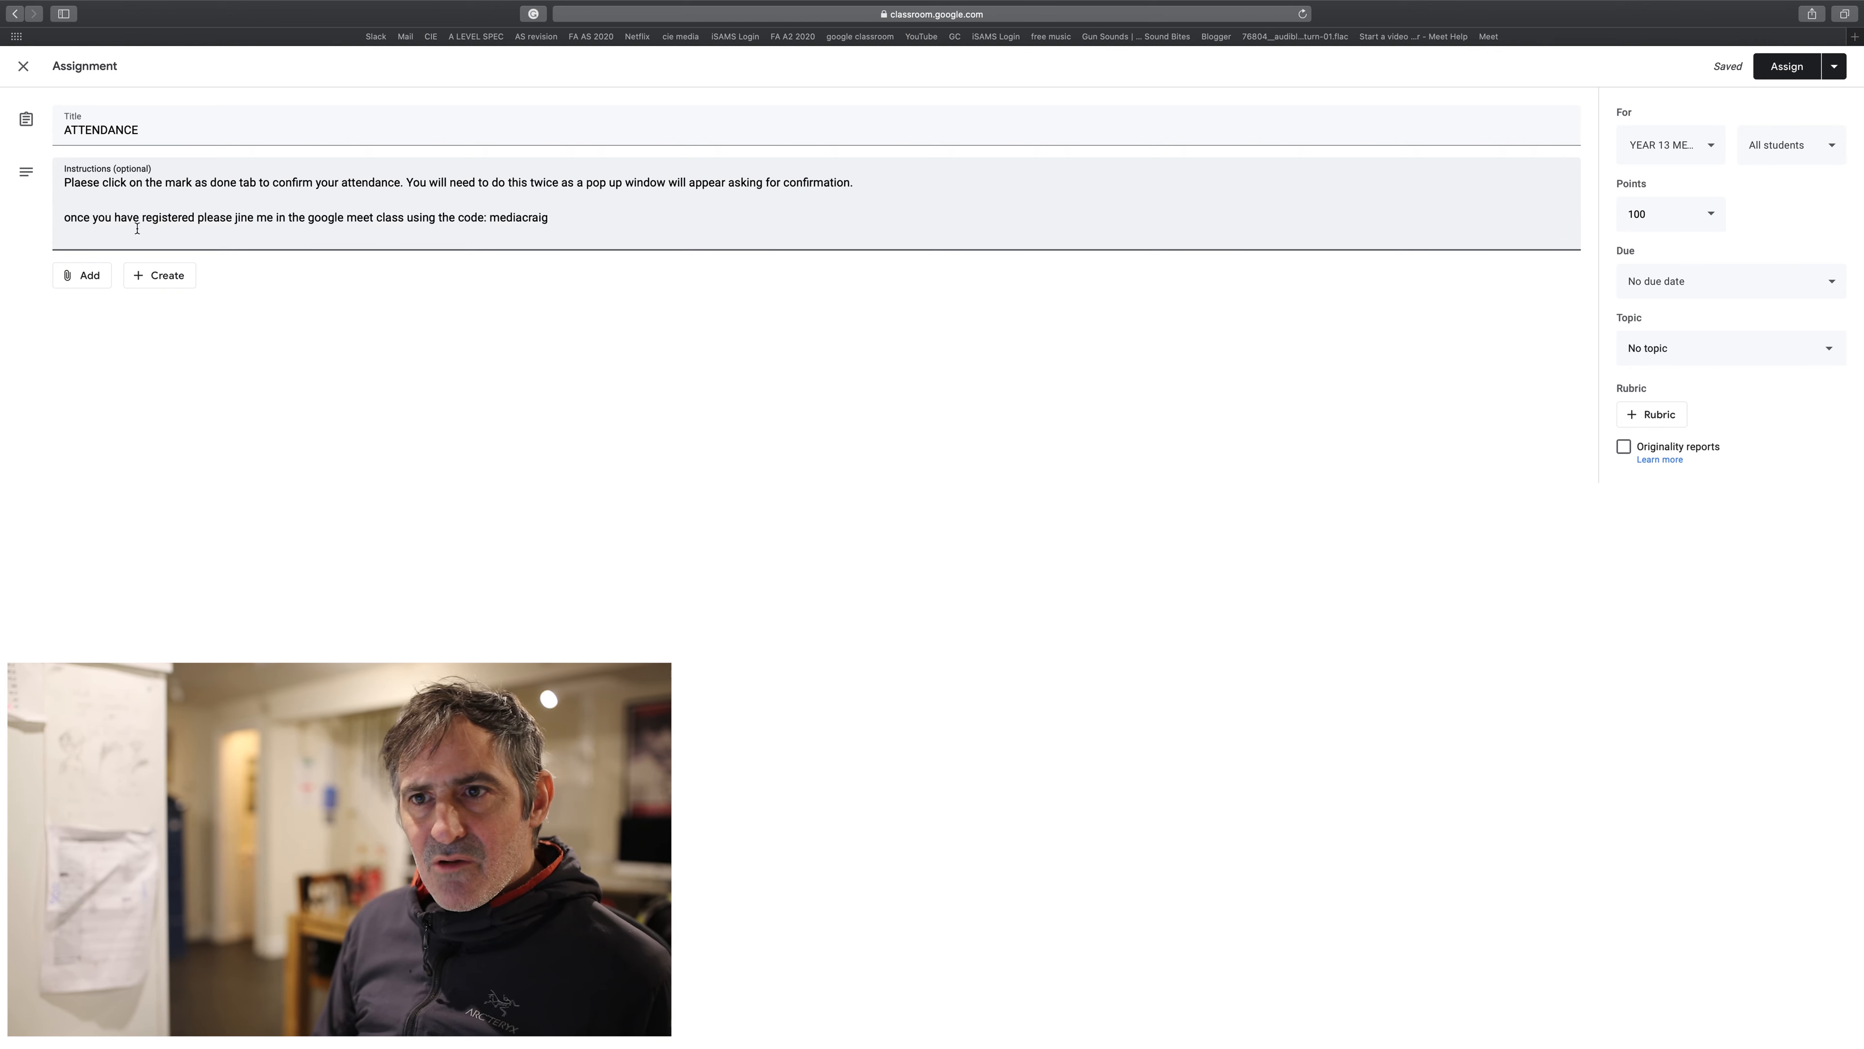
- Replace the misspelled 'jine' with the spelling suggestion 'join'
right_click(244, 222)
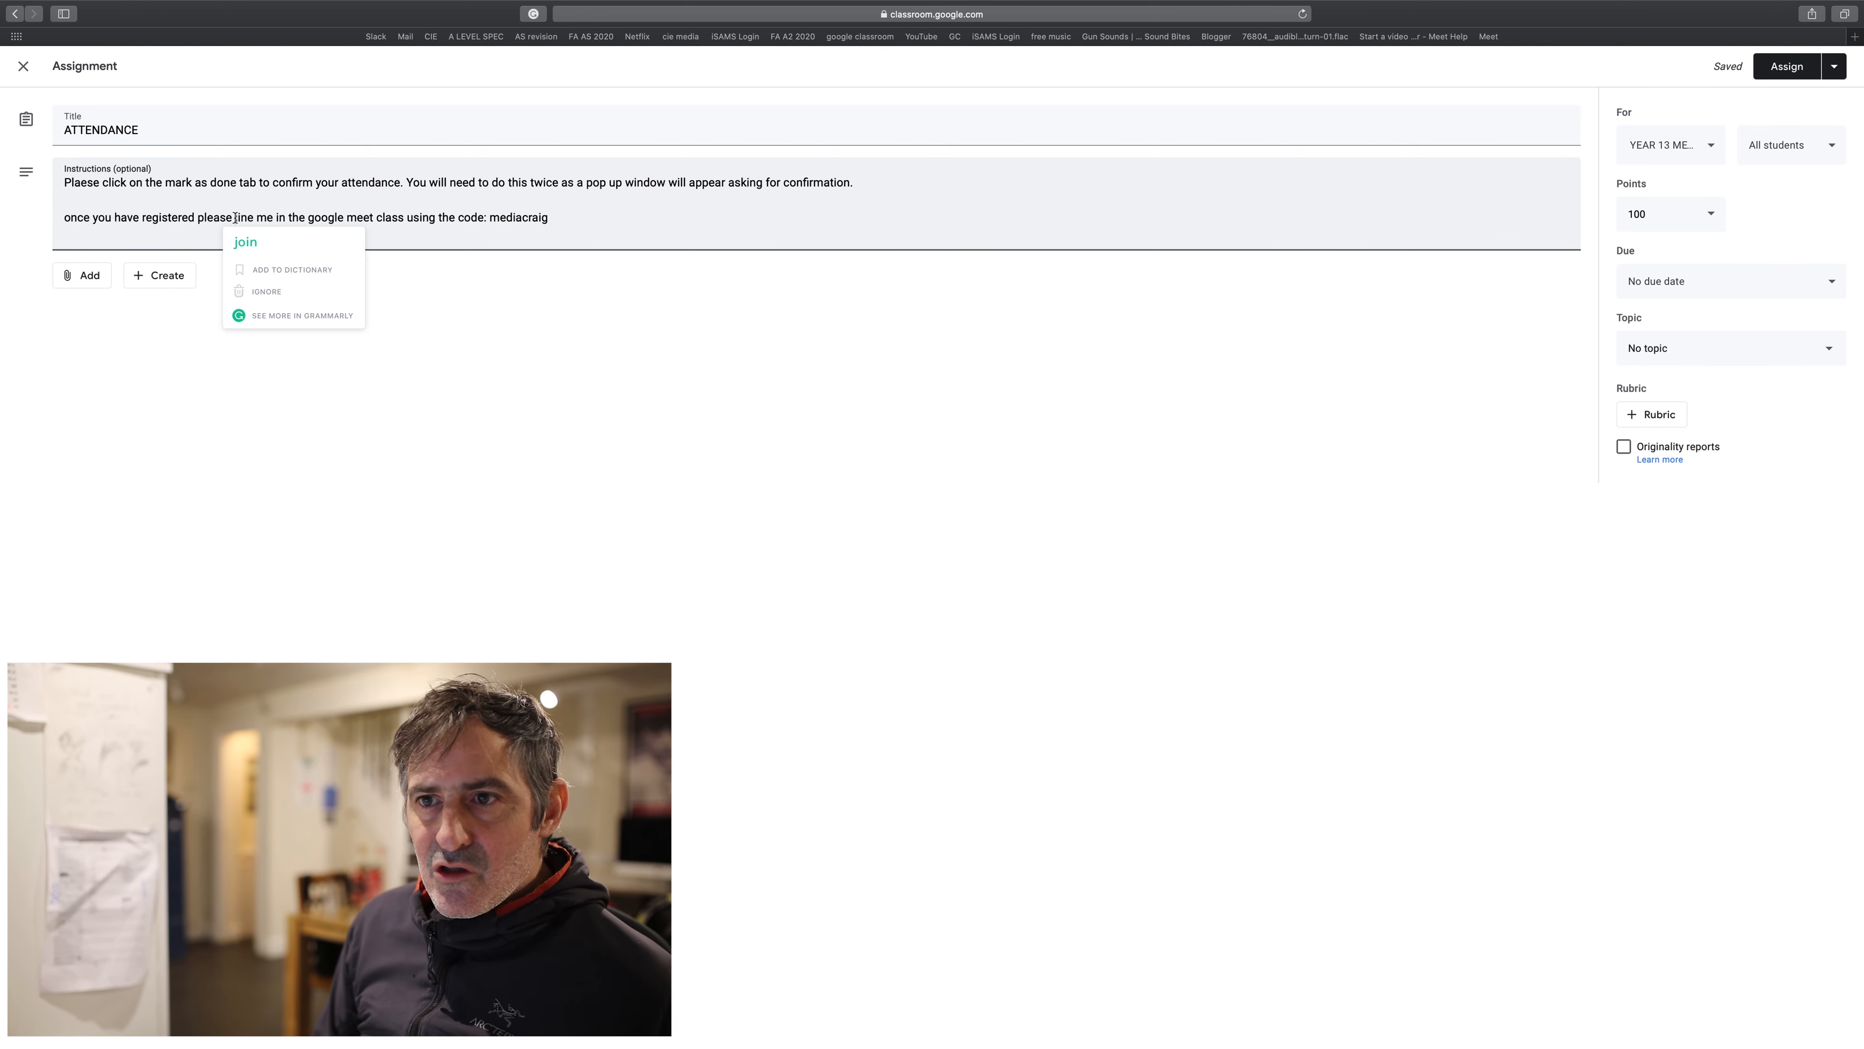
click(240, 240)
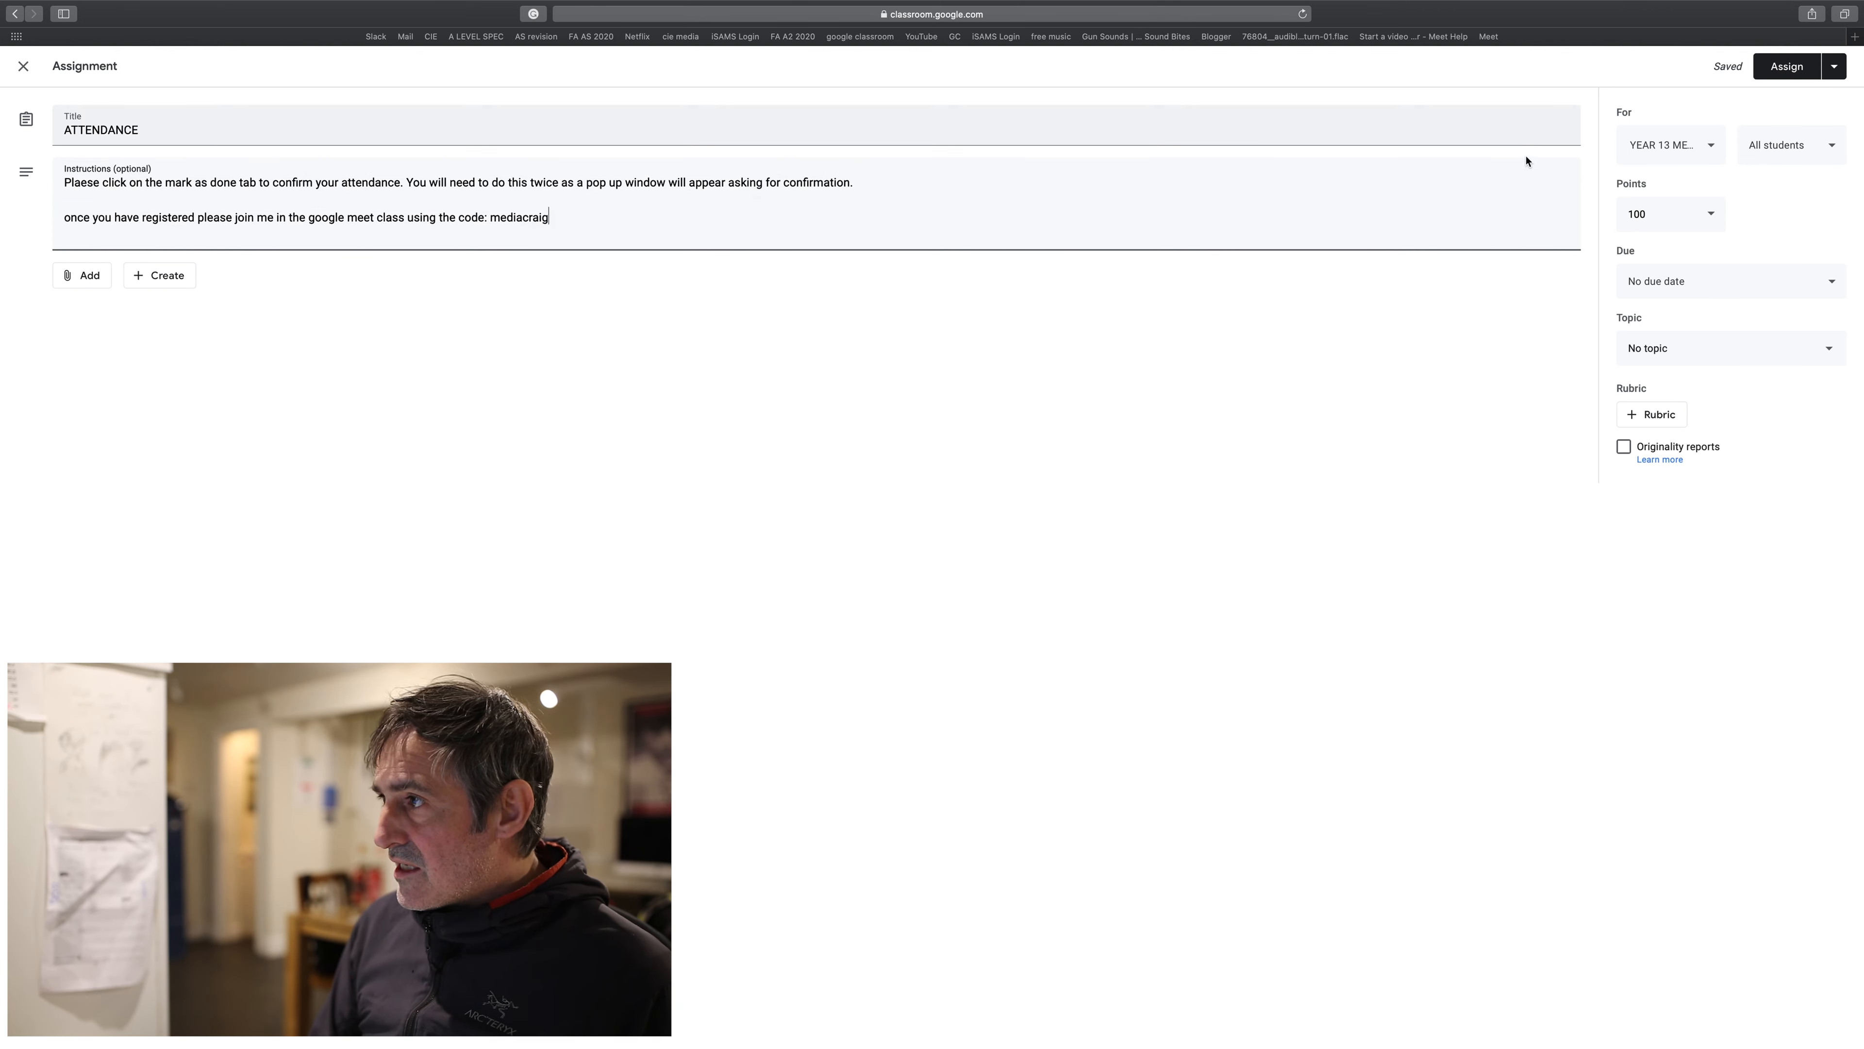
- Change the ATTENDANCE assignment from 100 points to Unmarked, leaving all students as recipients
click(1703, 213)
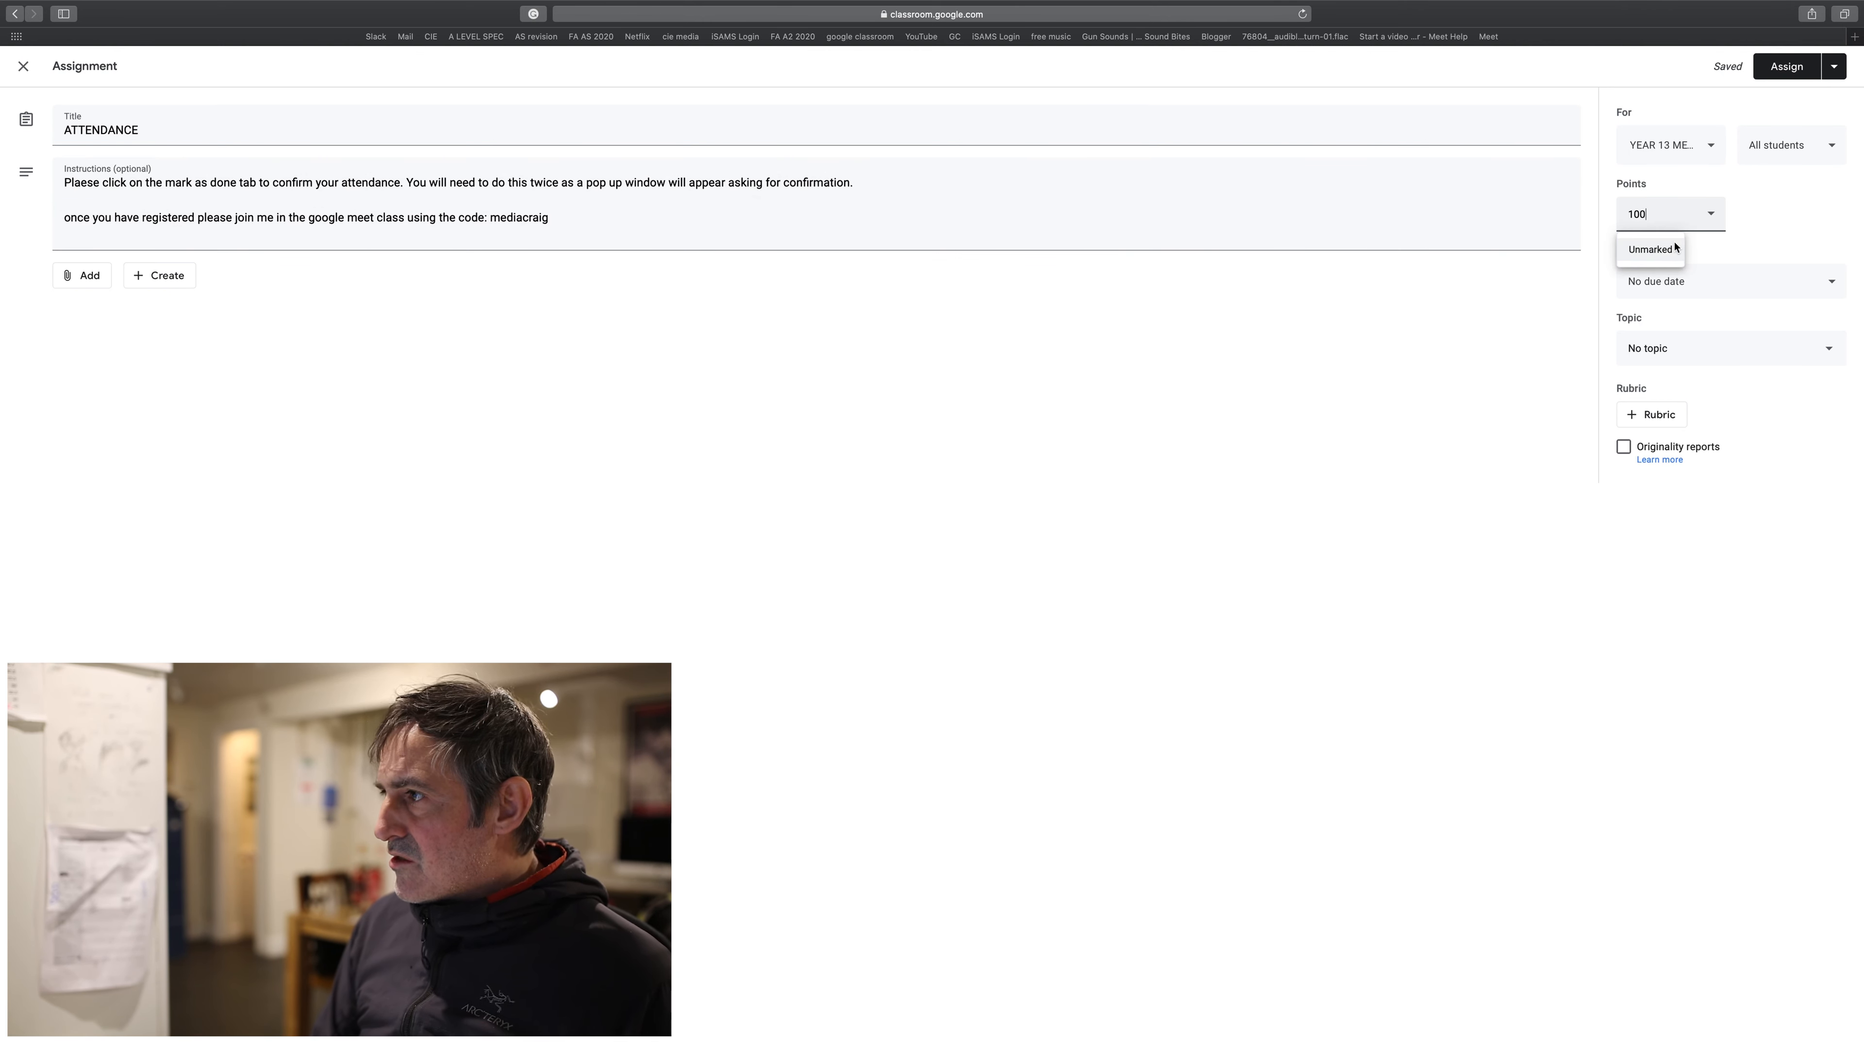
click(1661, 251)
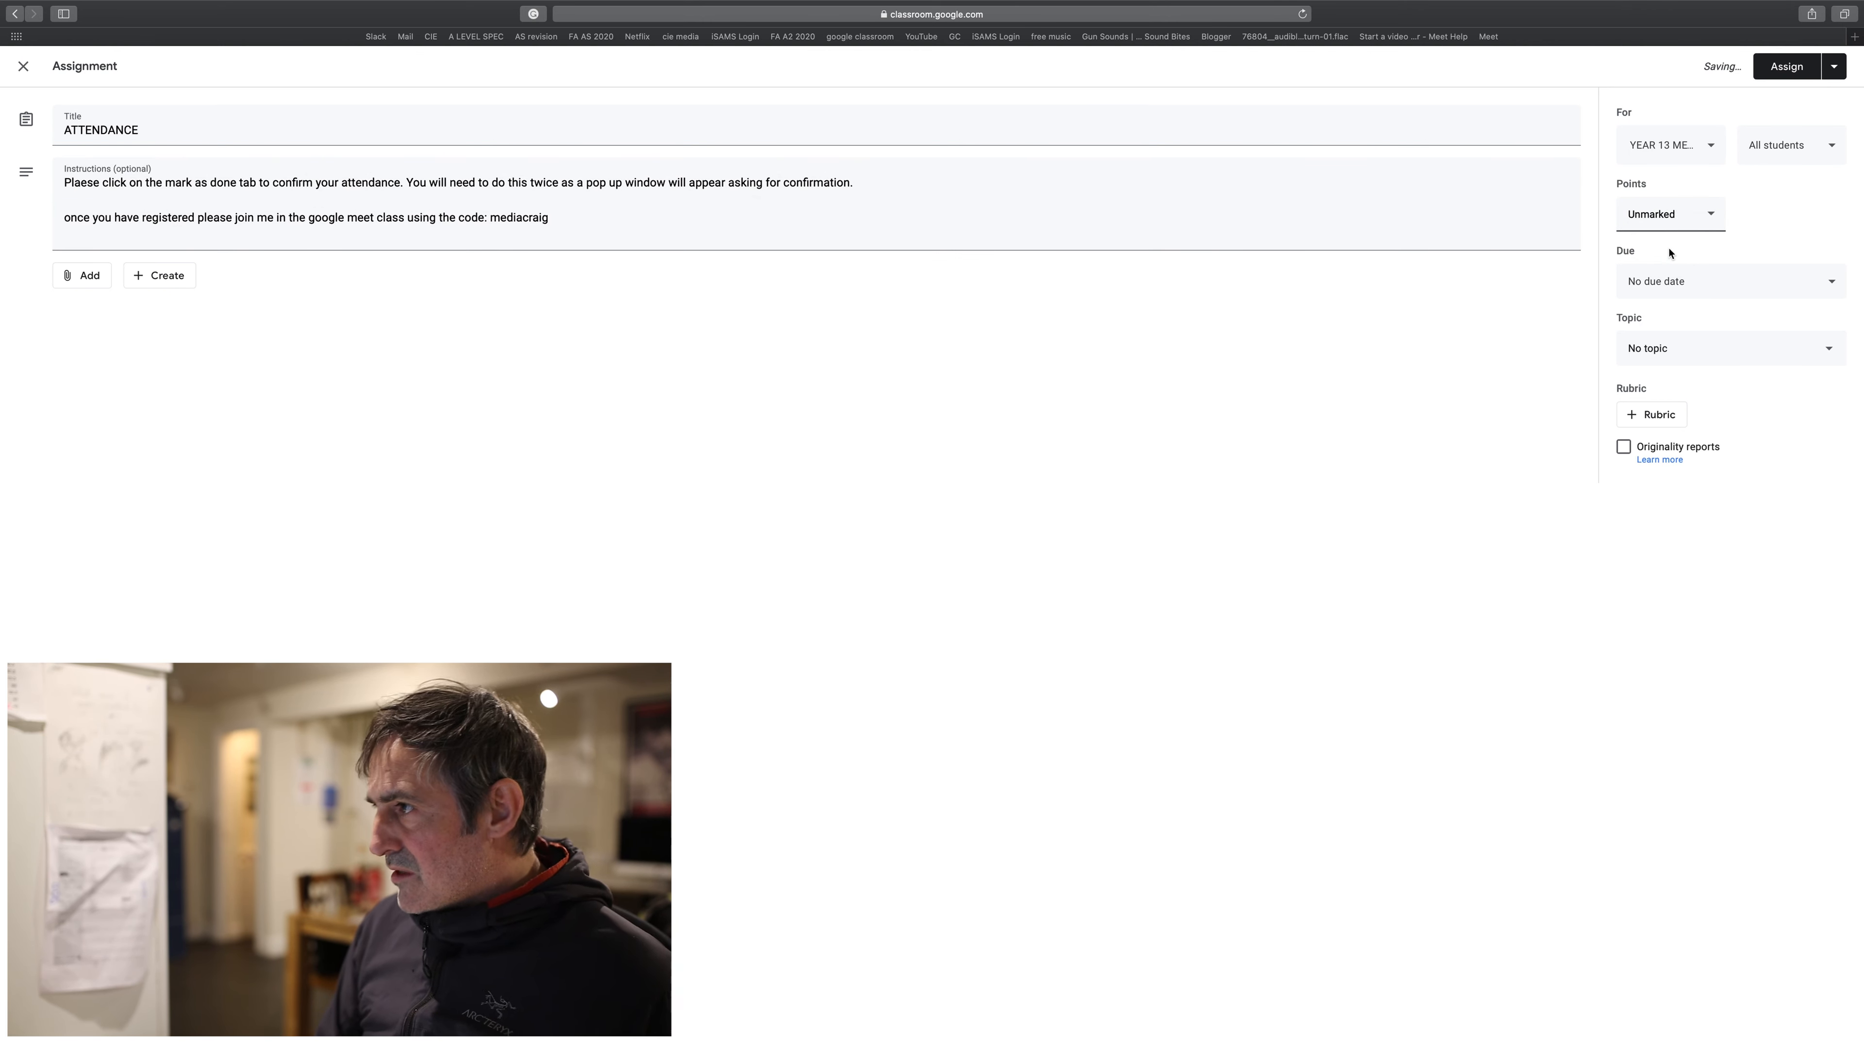
click(1815, 155)
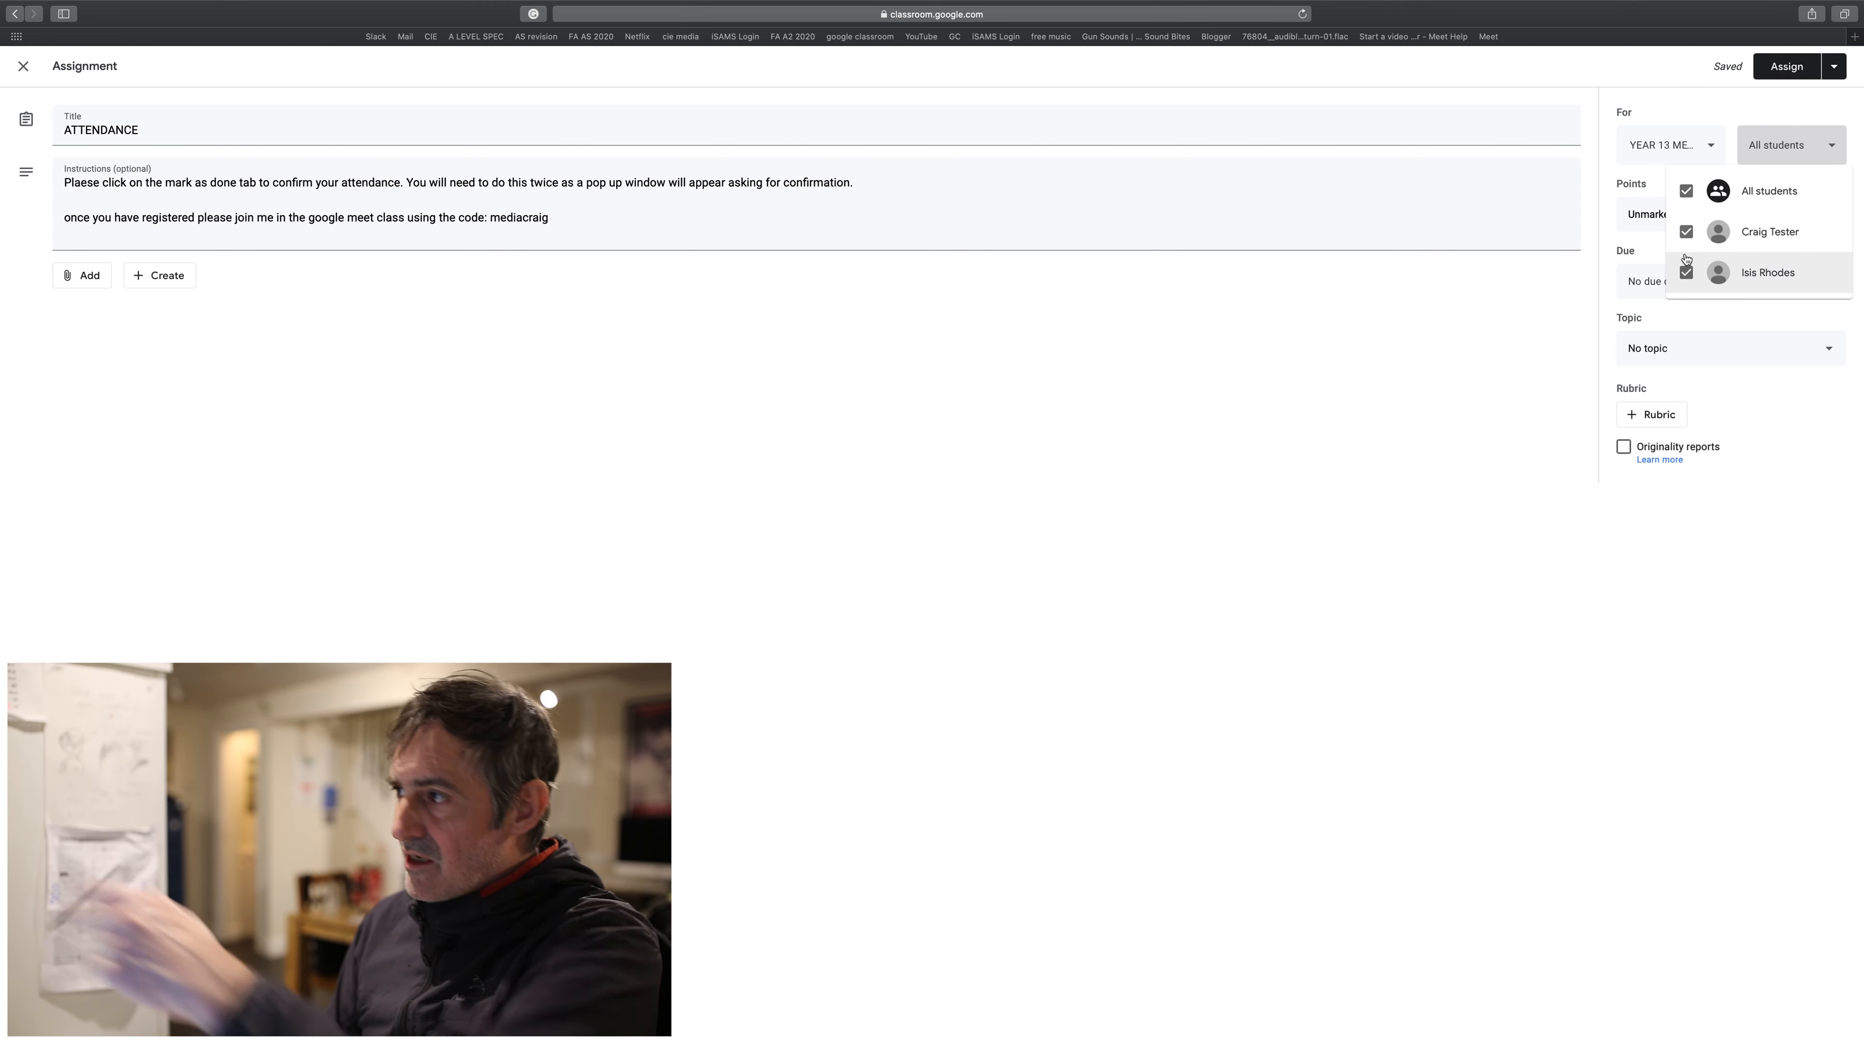
click(1518, 367)
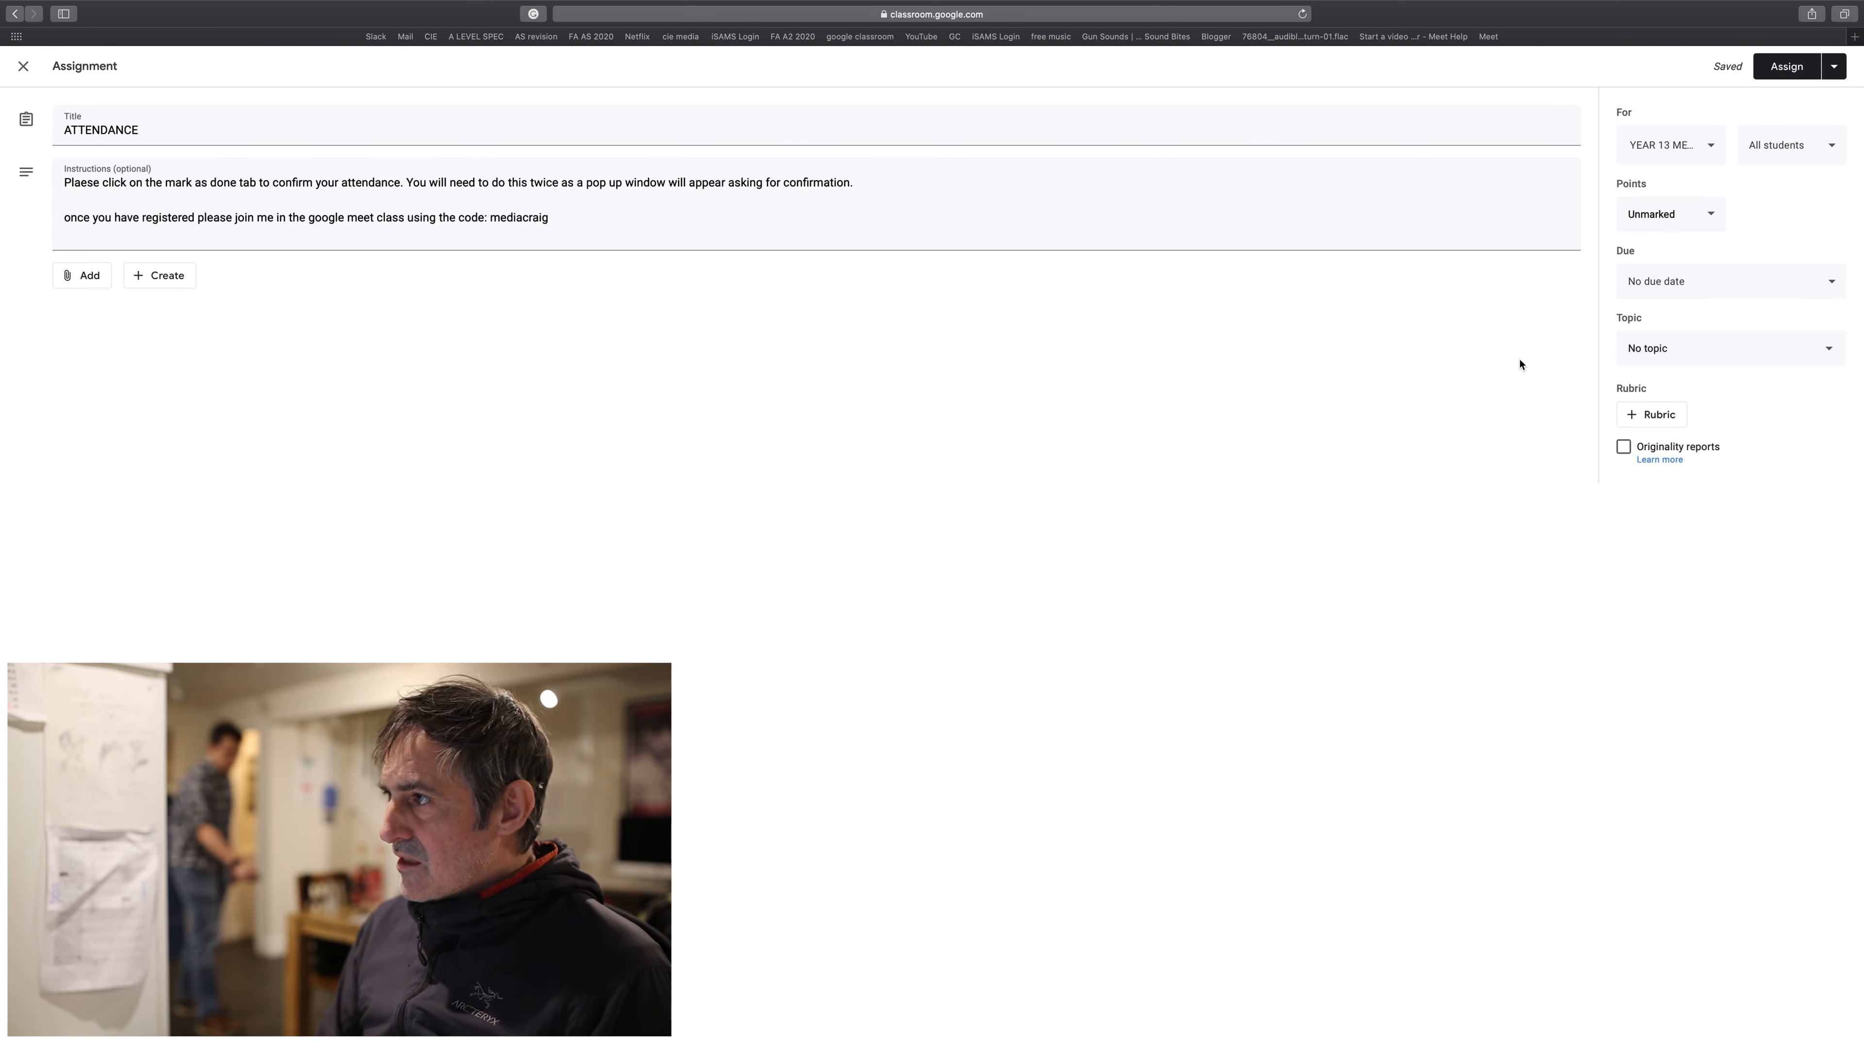
- Make the ATTENDANCE assignment due Tue, 24 Mar at 13:40
click(1688, 288)
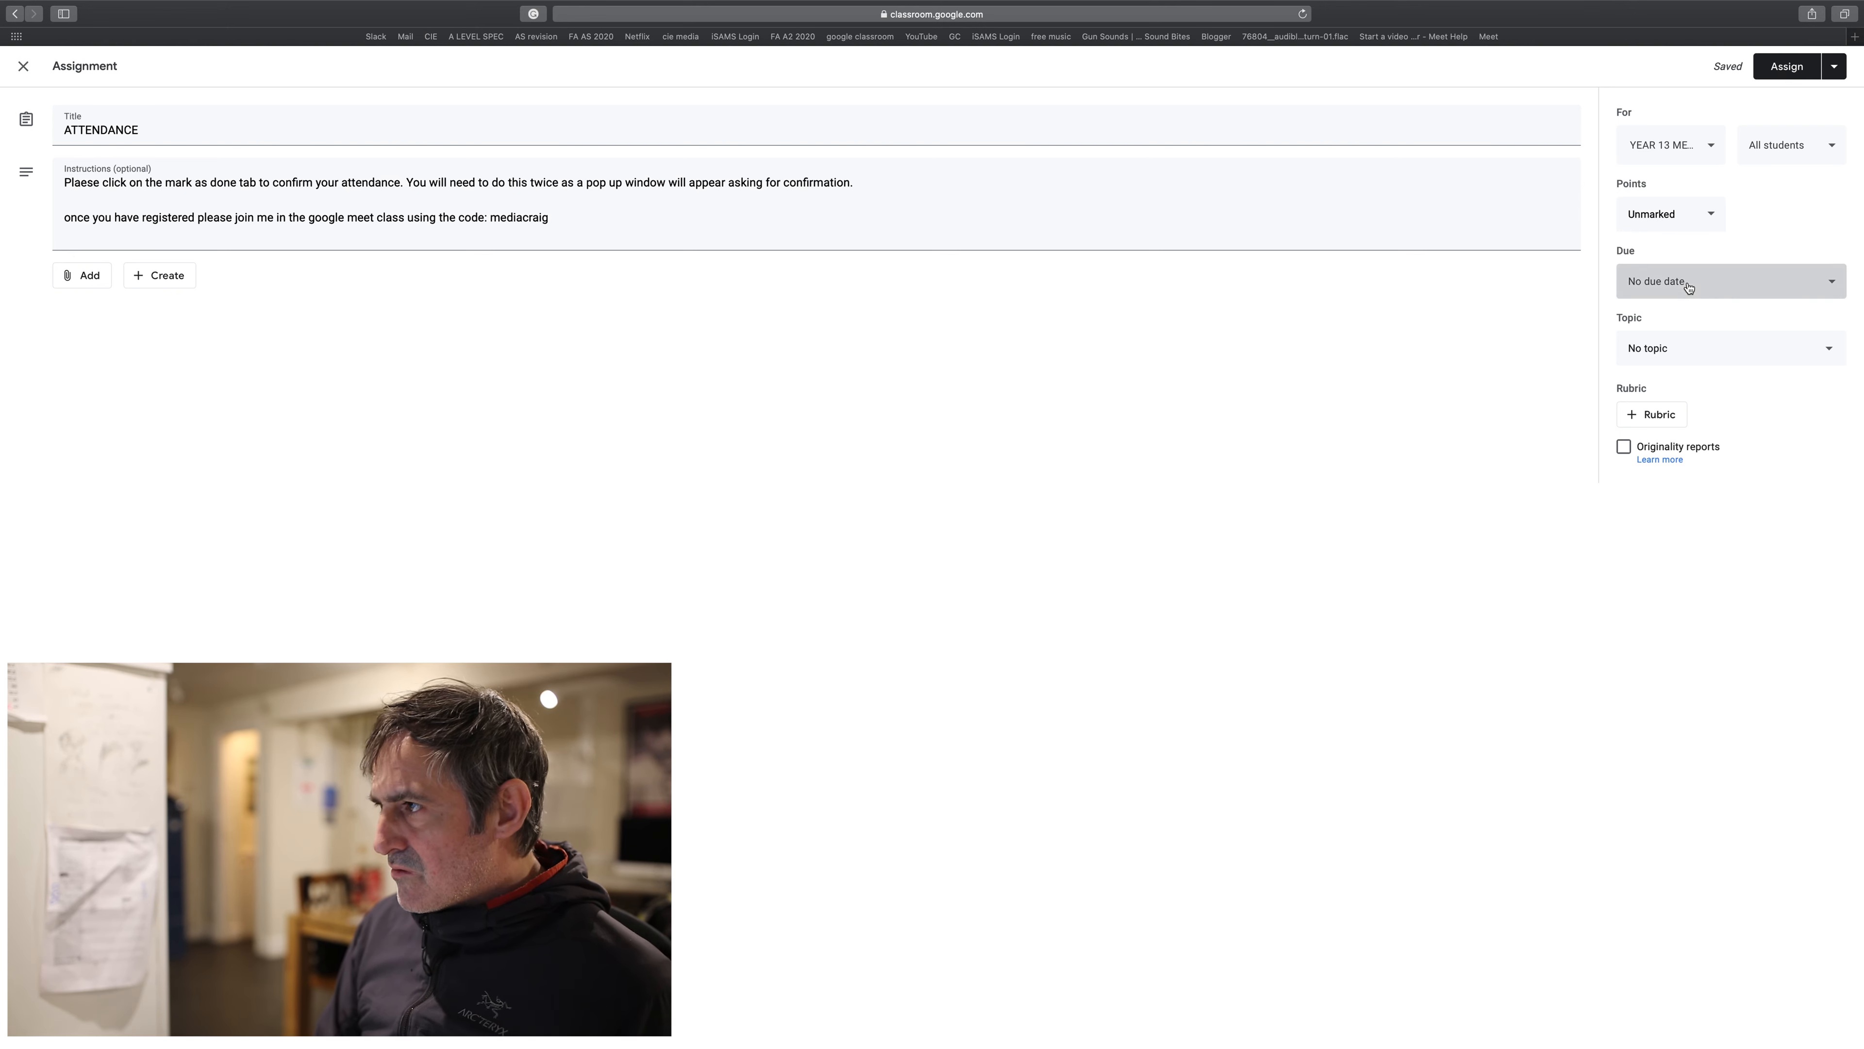
click(1690, 337)
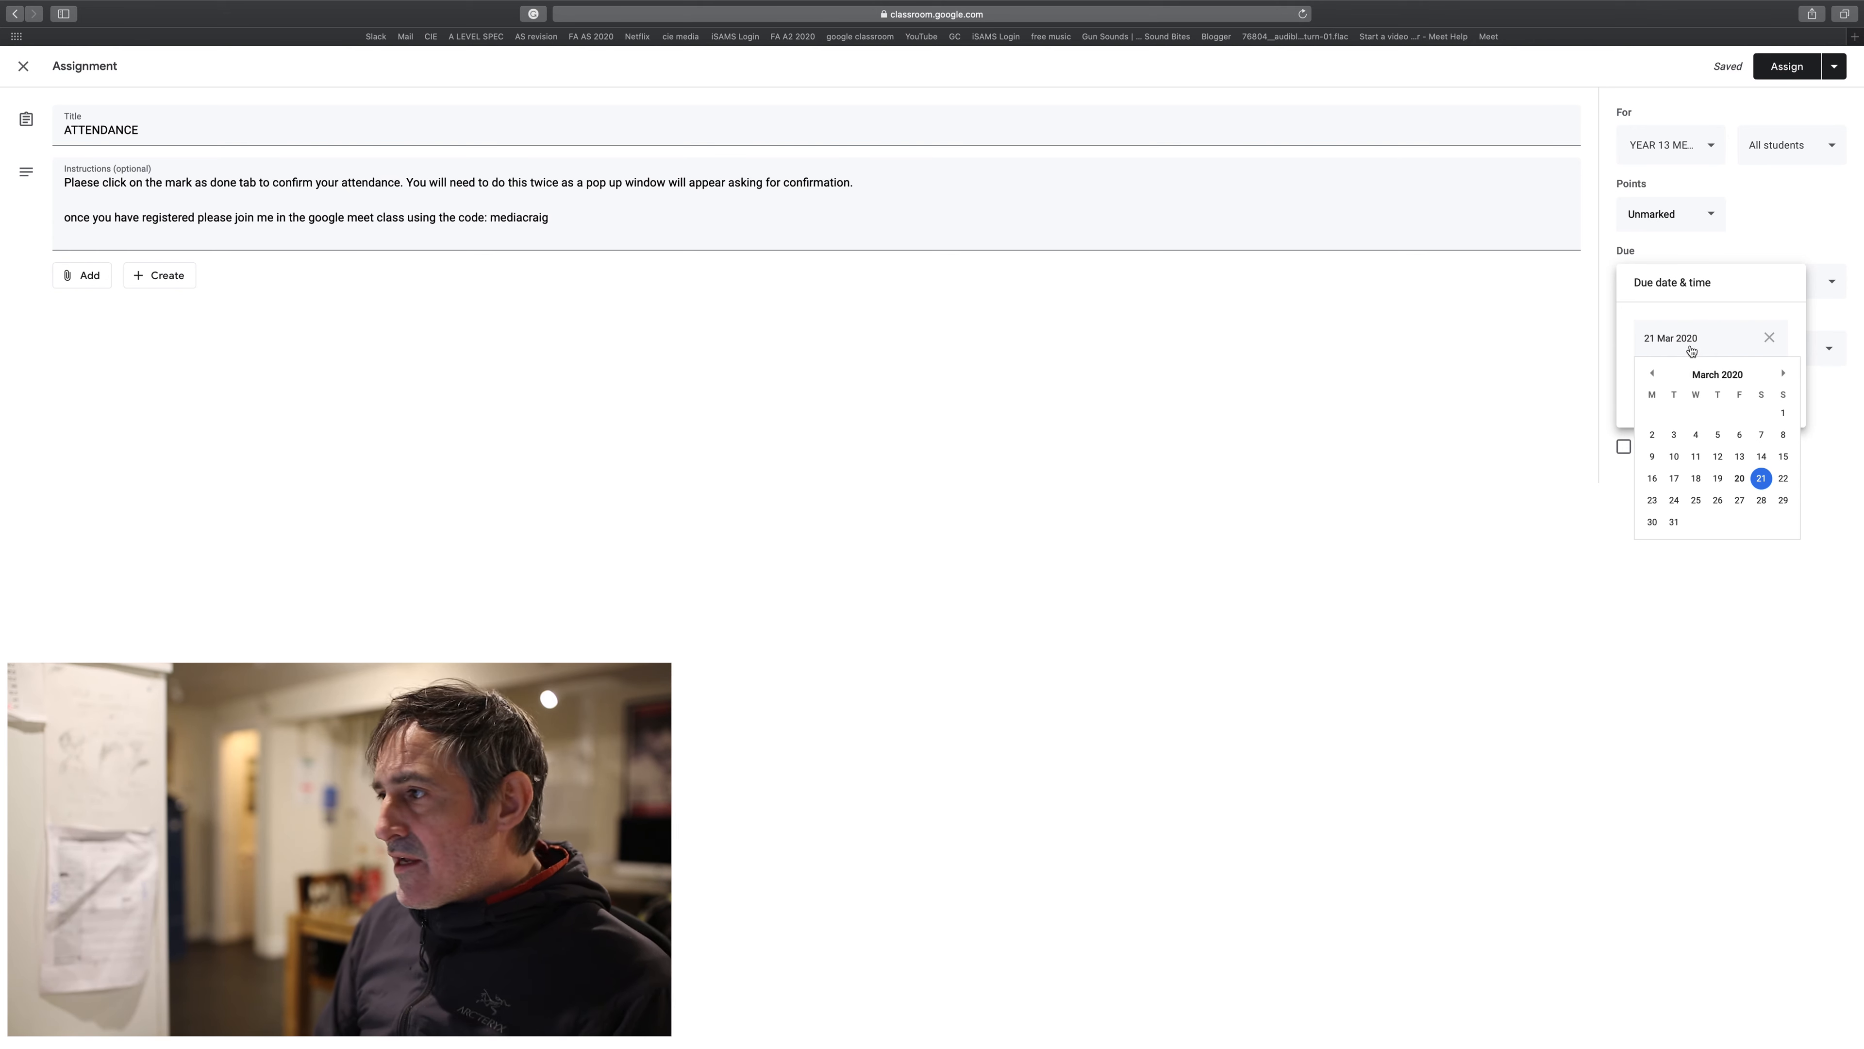
click(1674, 500)
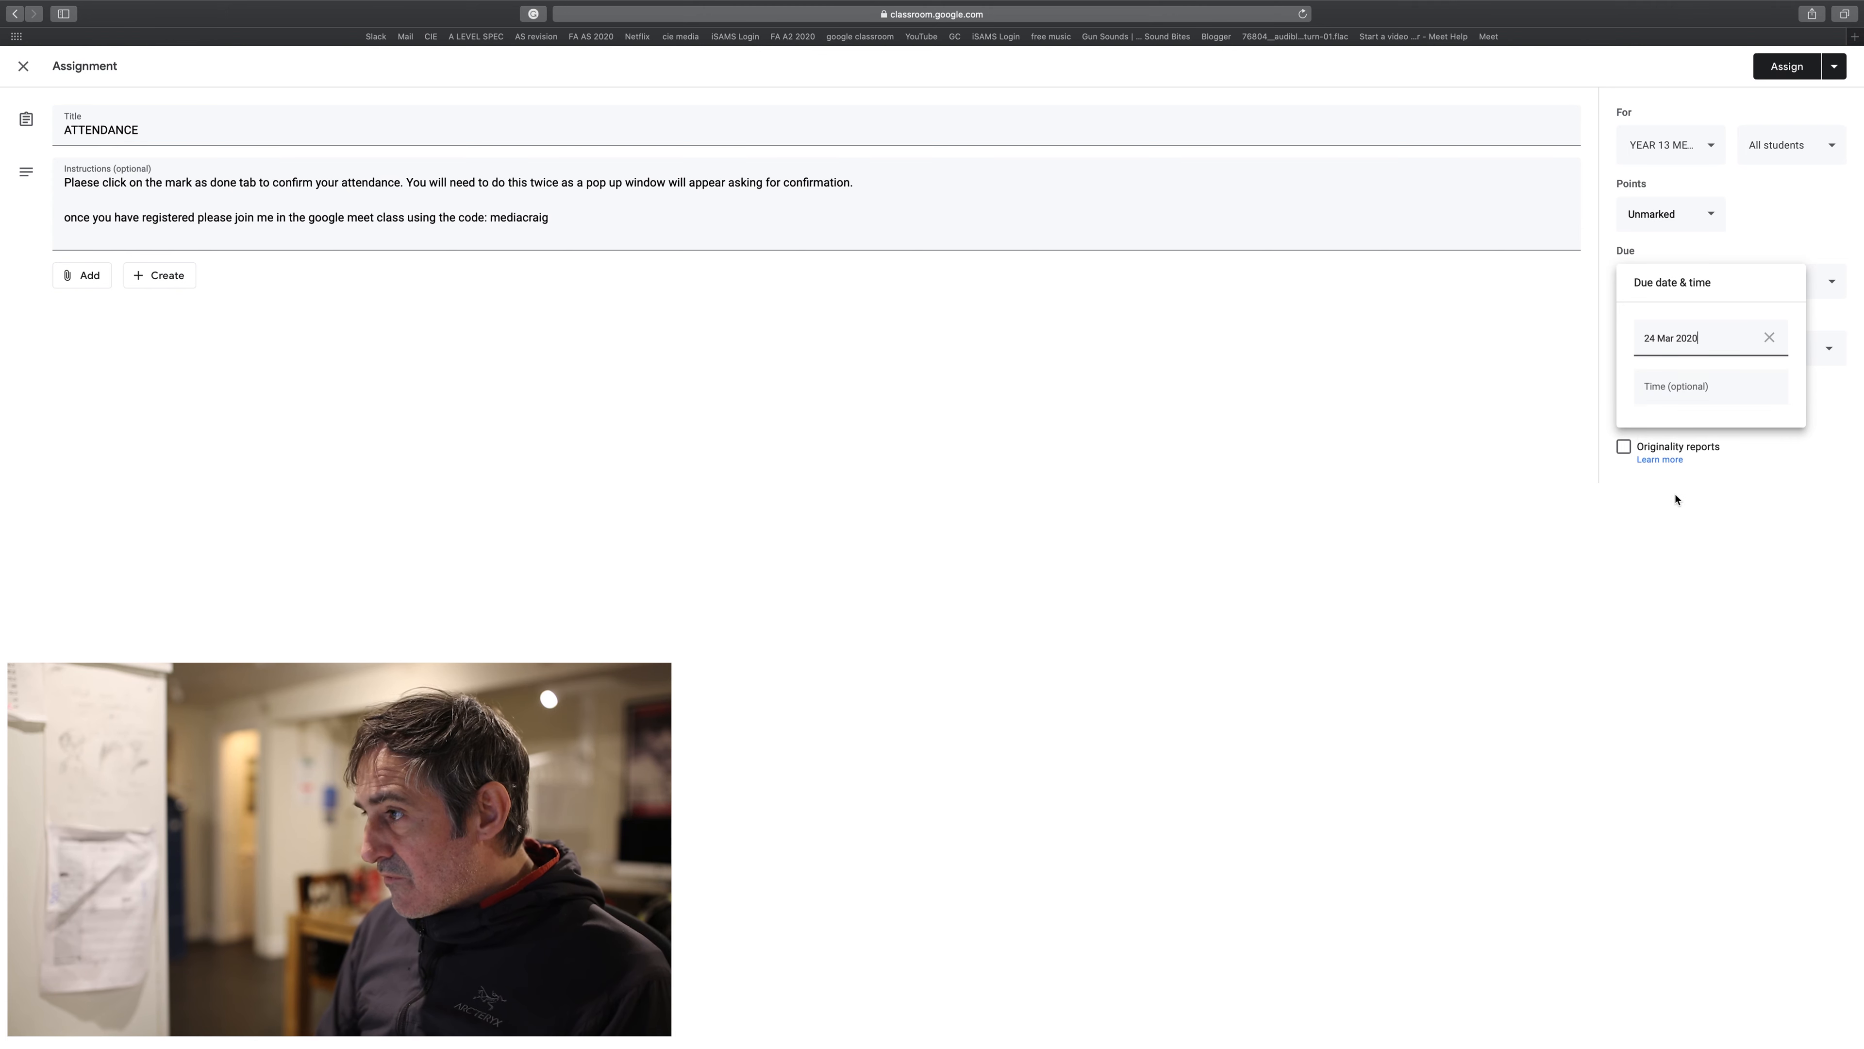
click(1659, 387)
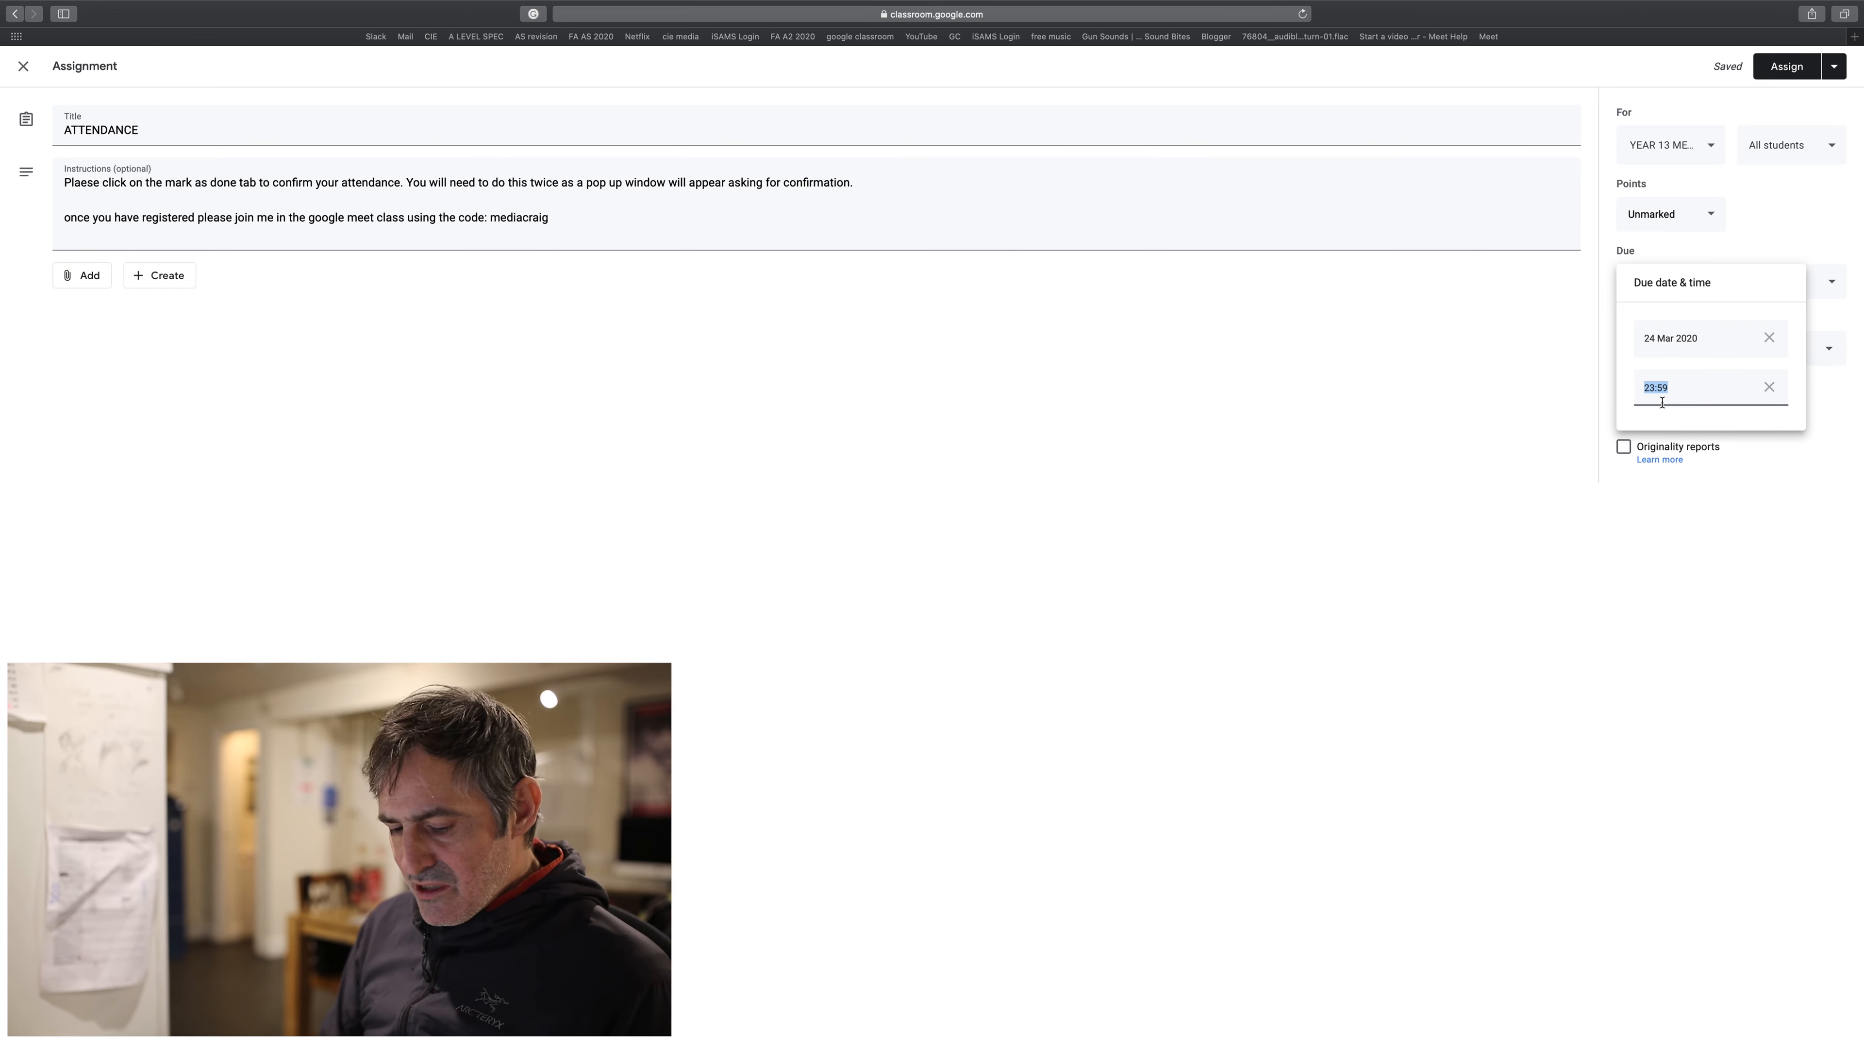
text(13)
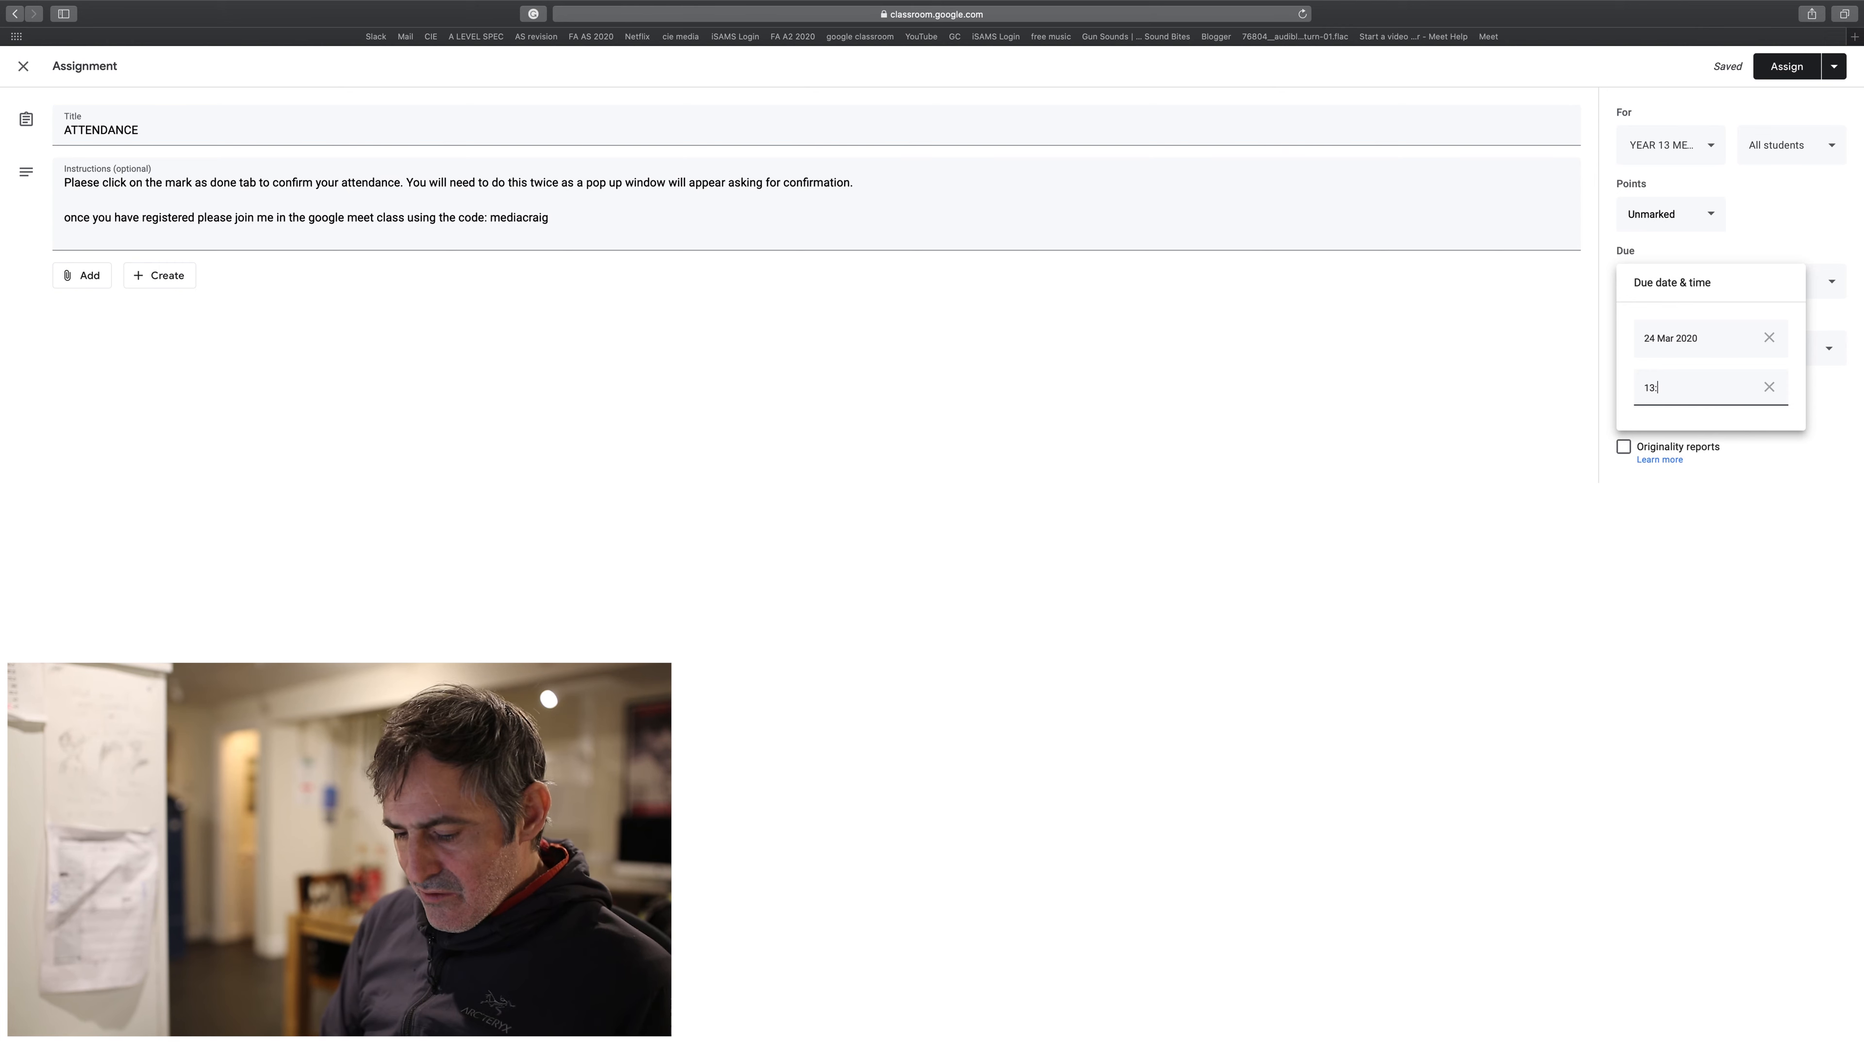
text(:40)
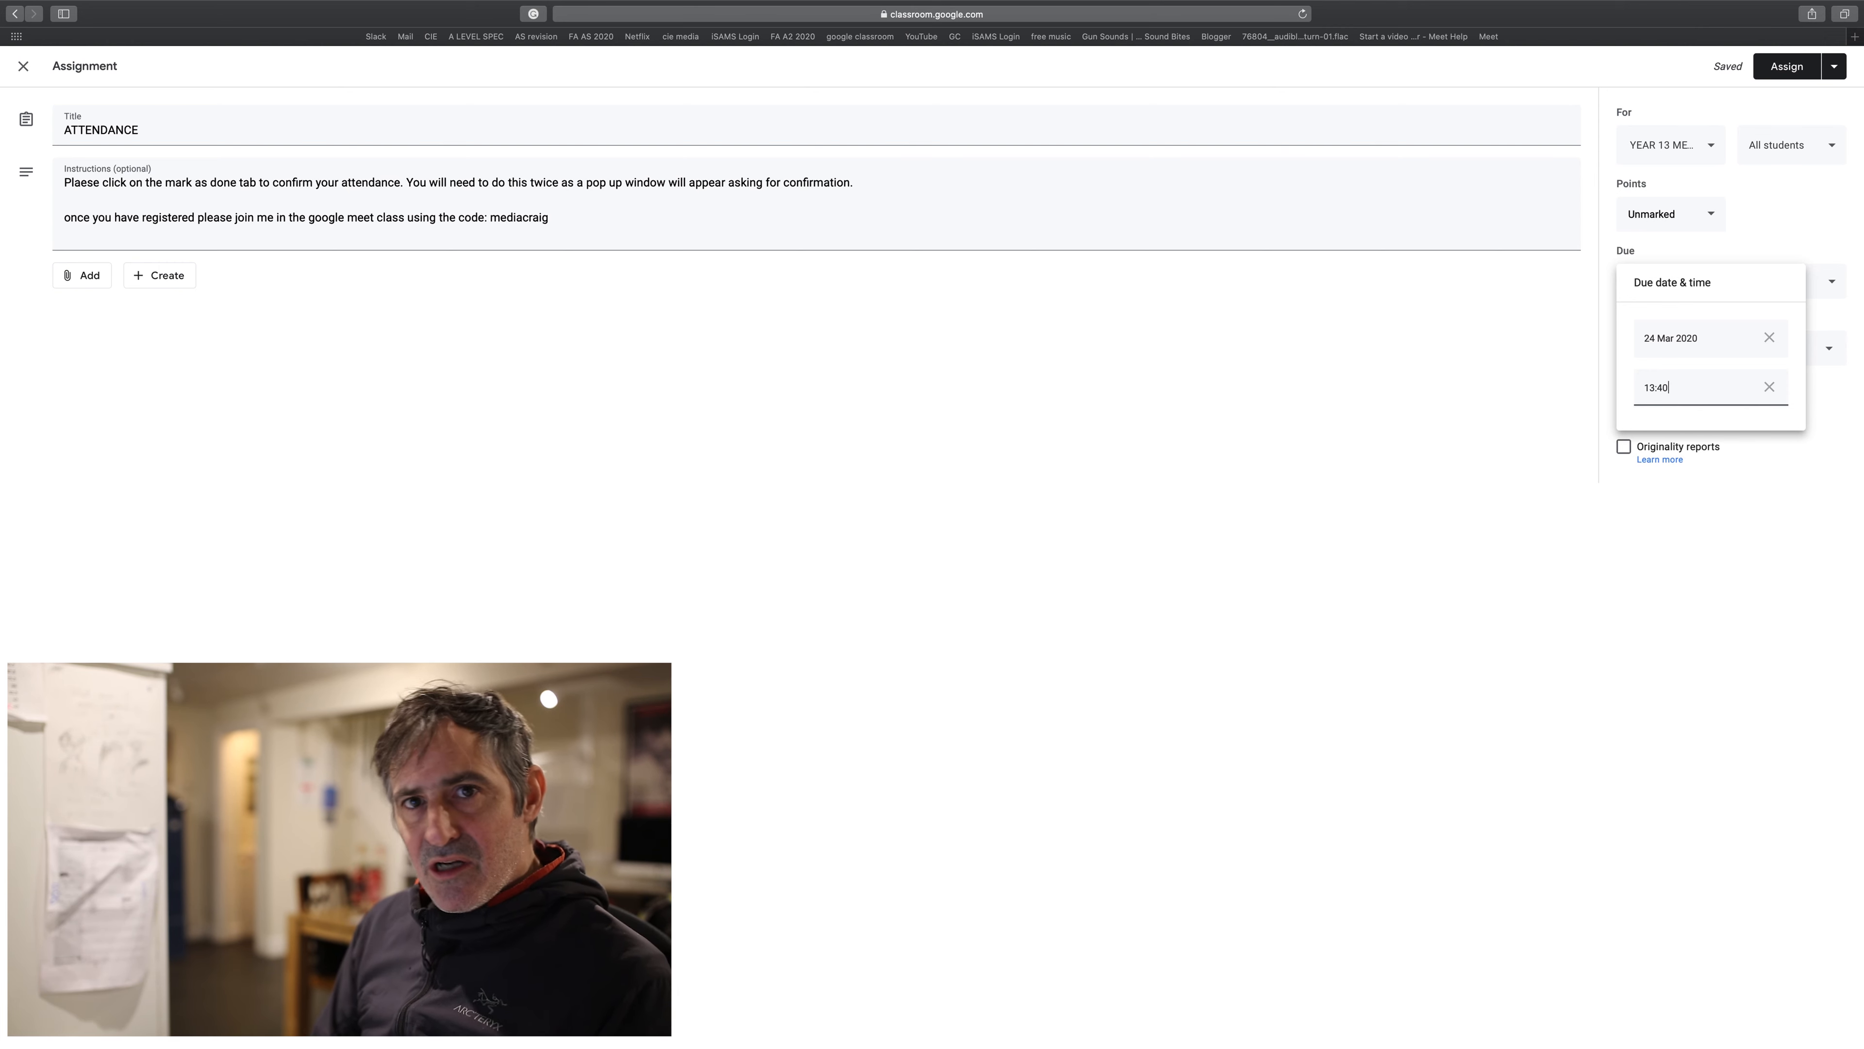
click(1720, 427)
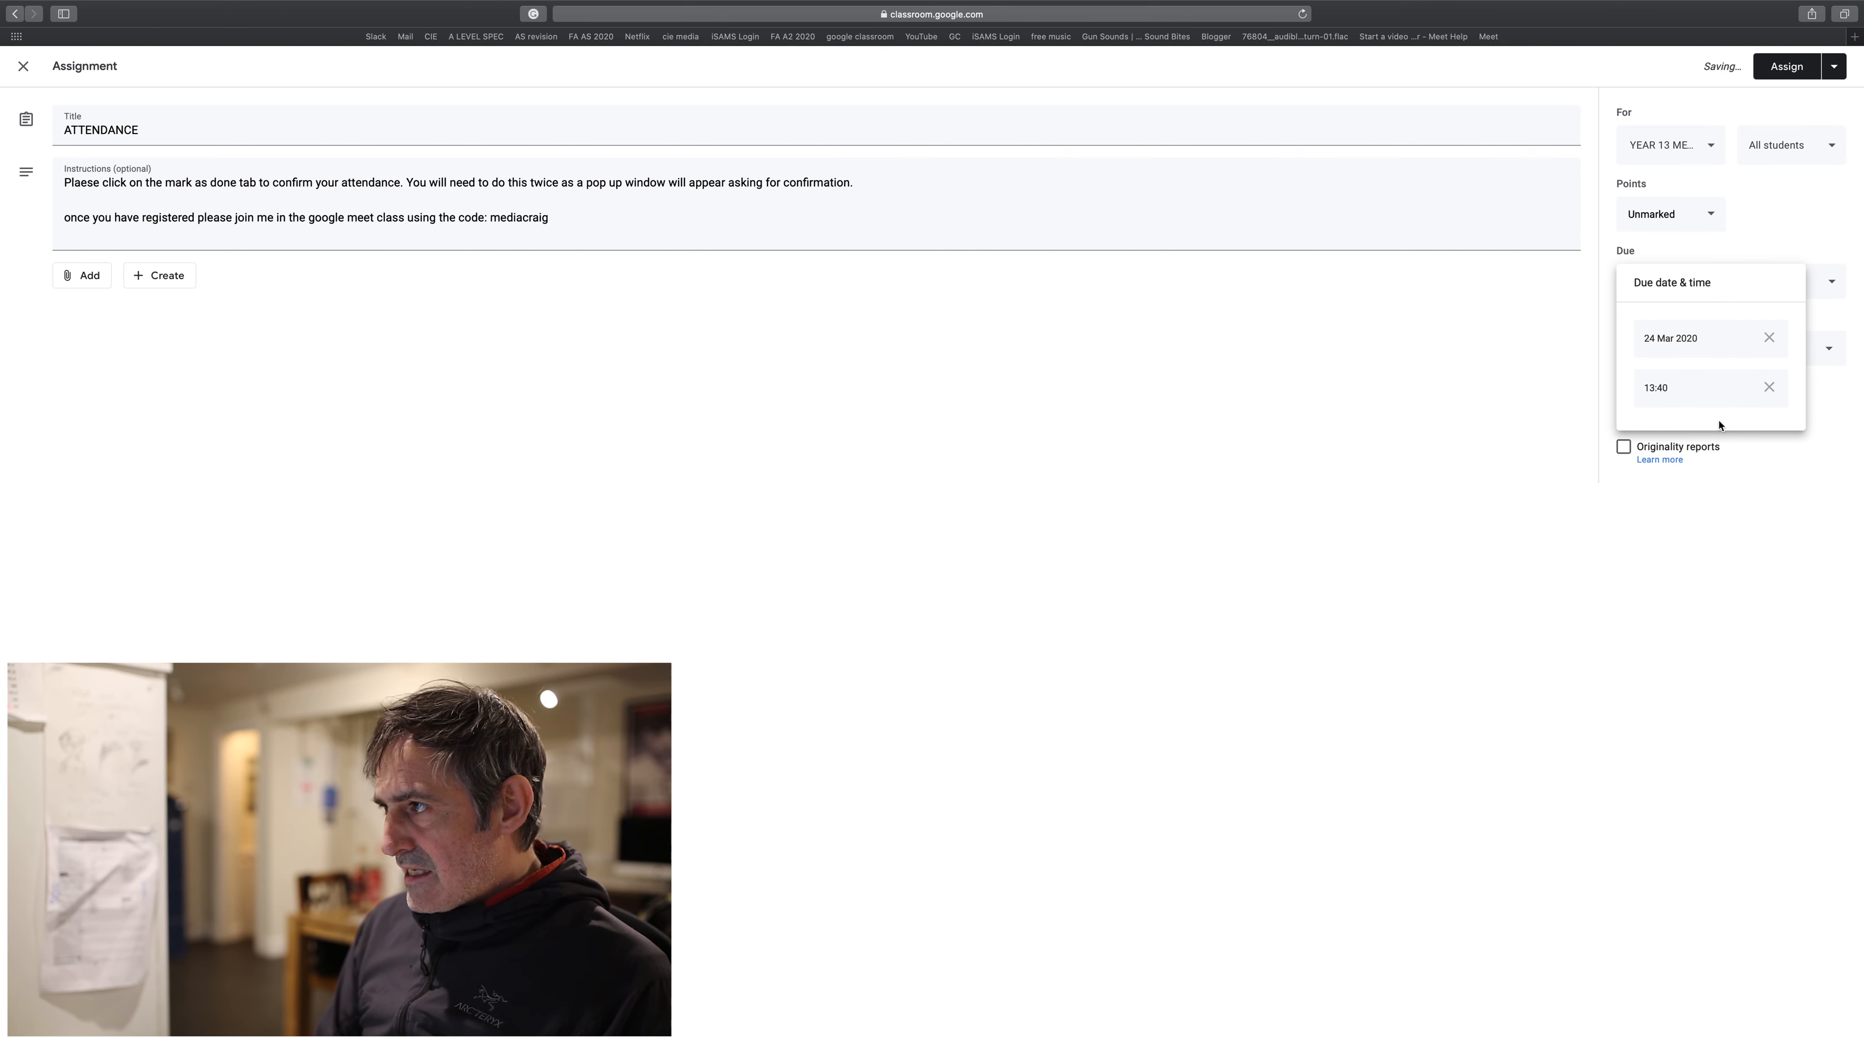
click(1728, 529)
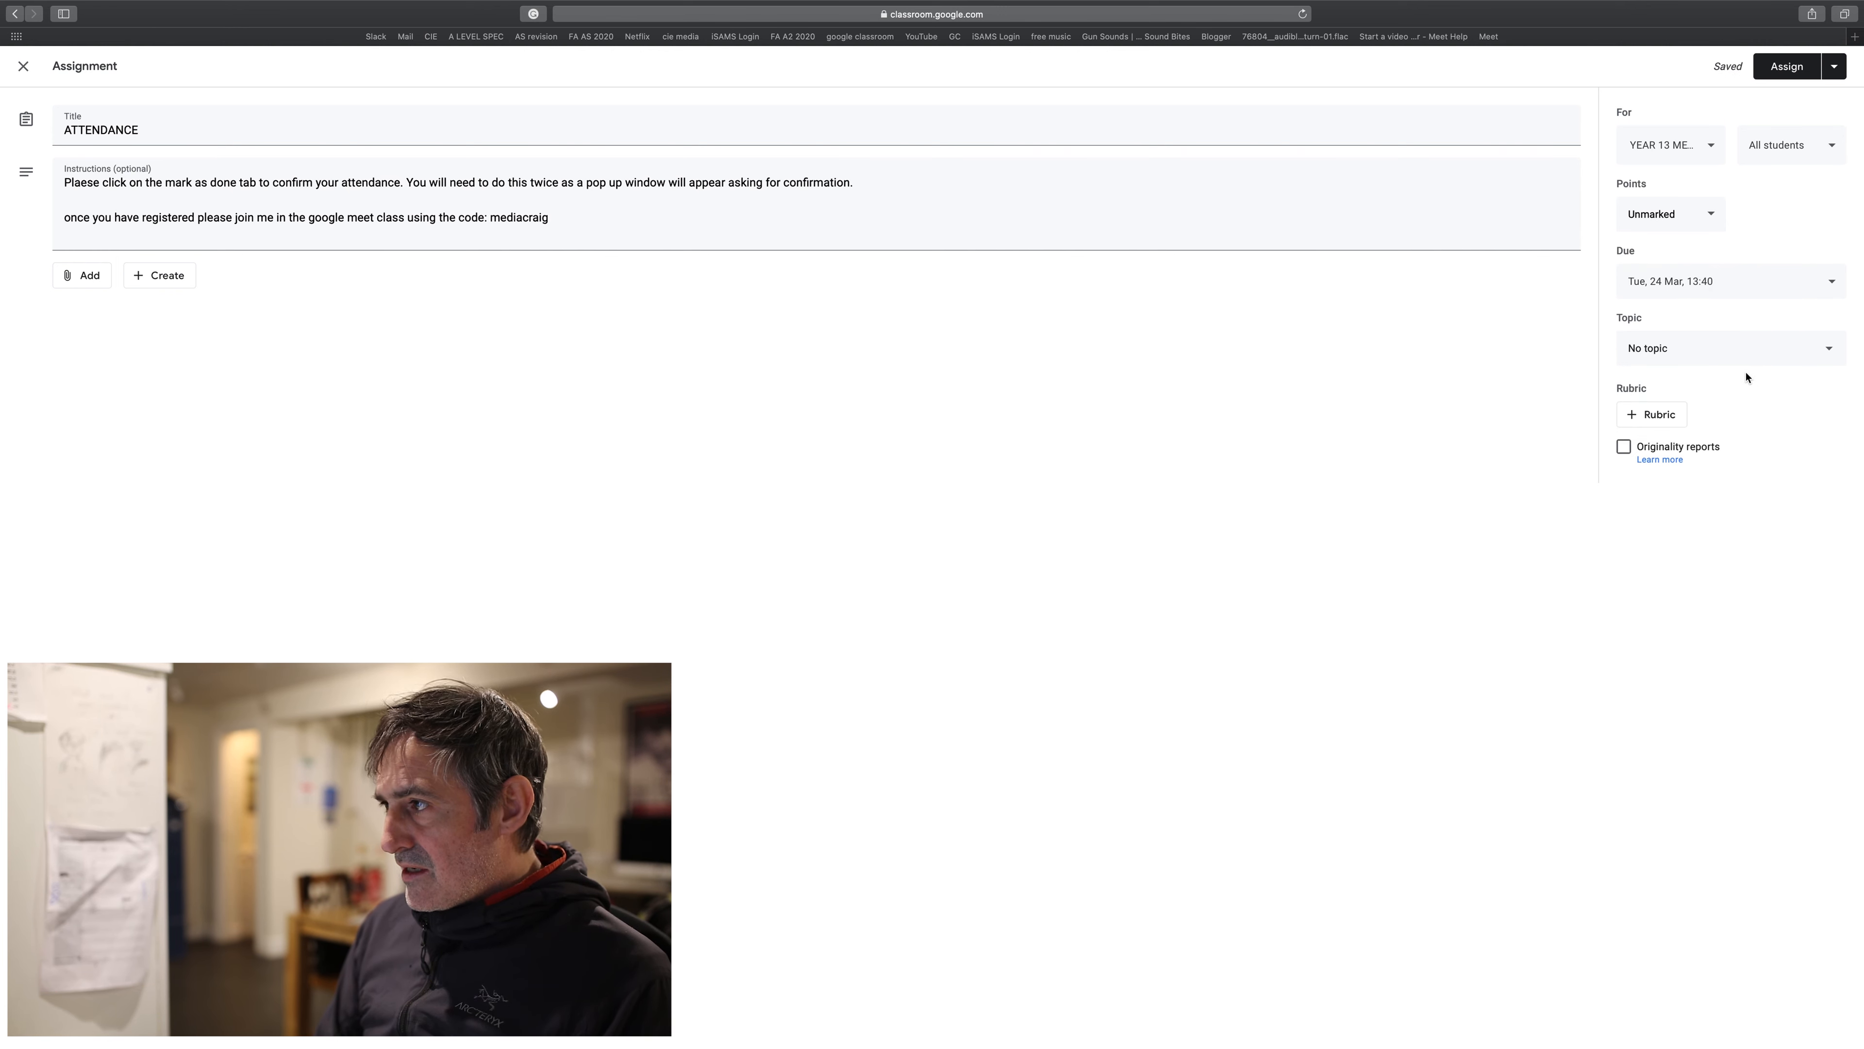
- Create a new topic named ATTENDANCE and file the assignment under it
click(1727, 355)
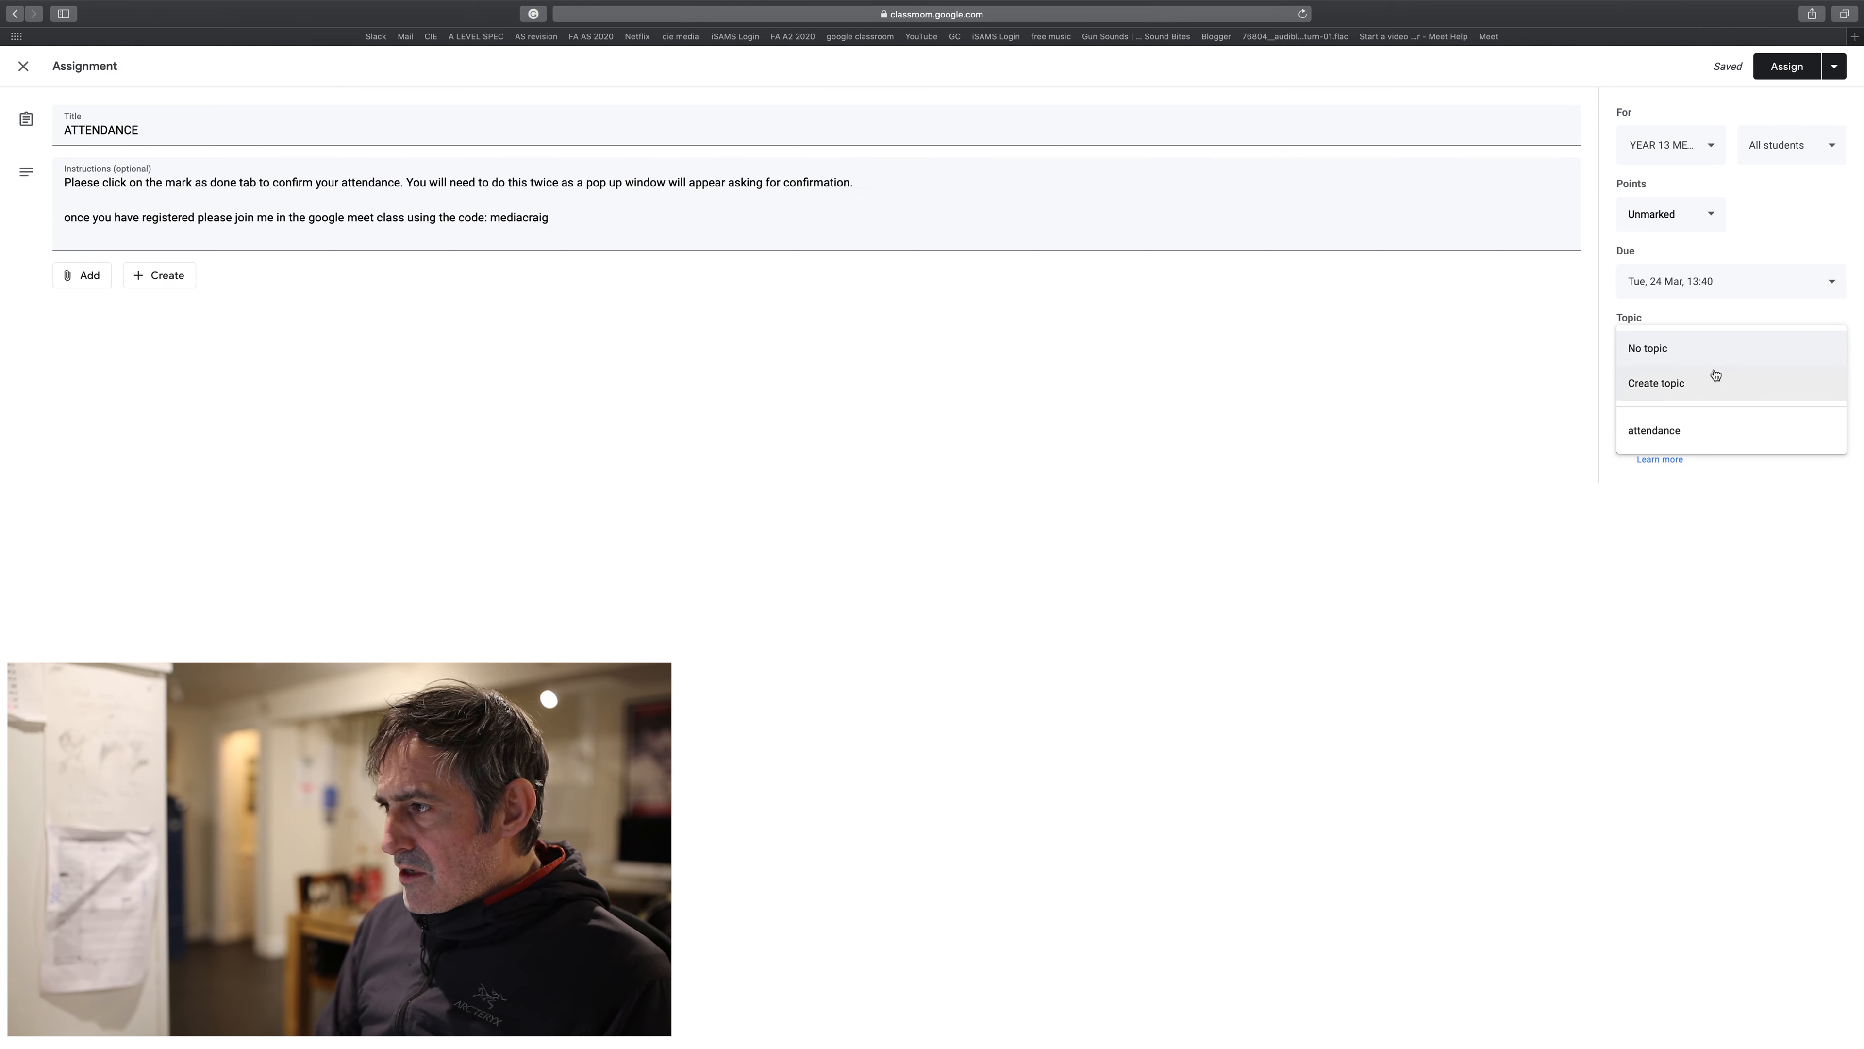
click(1664, 388)
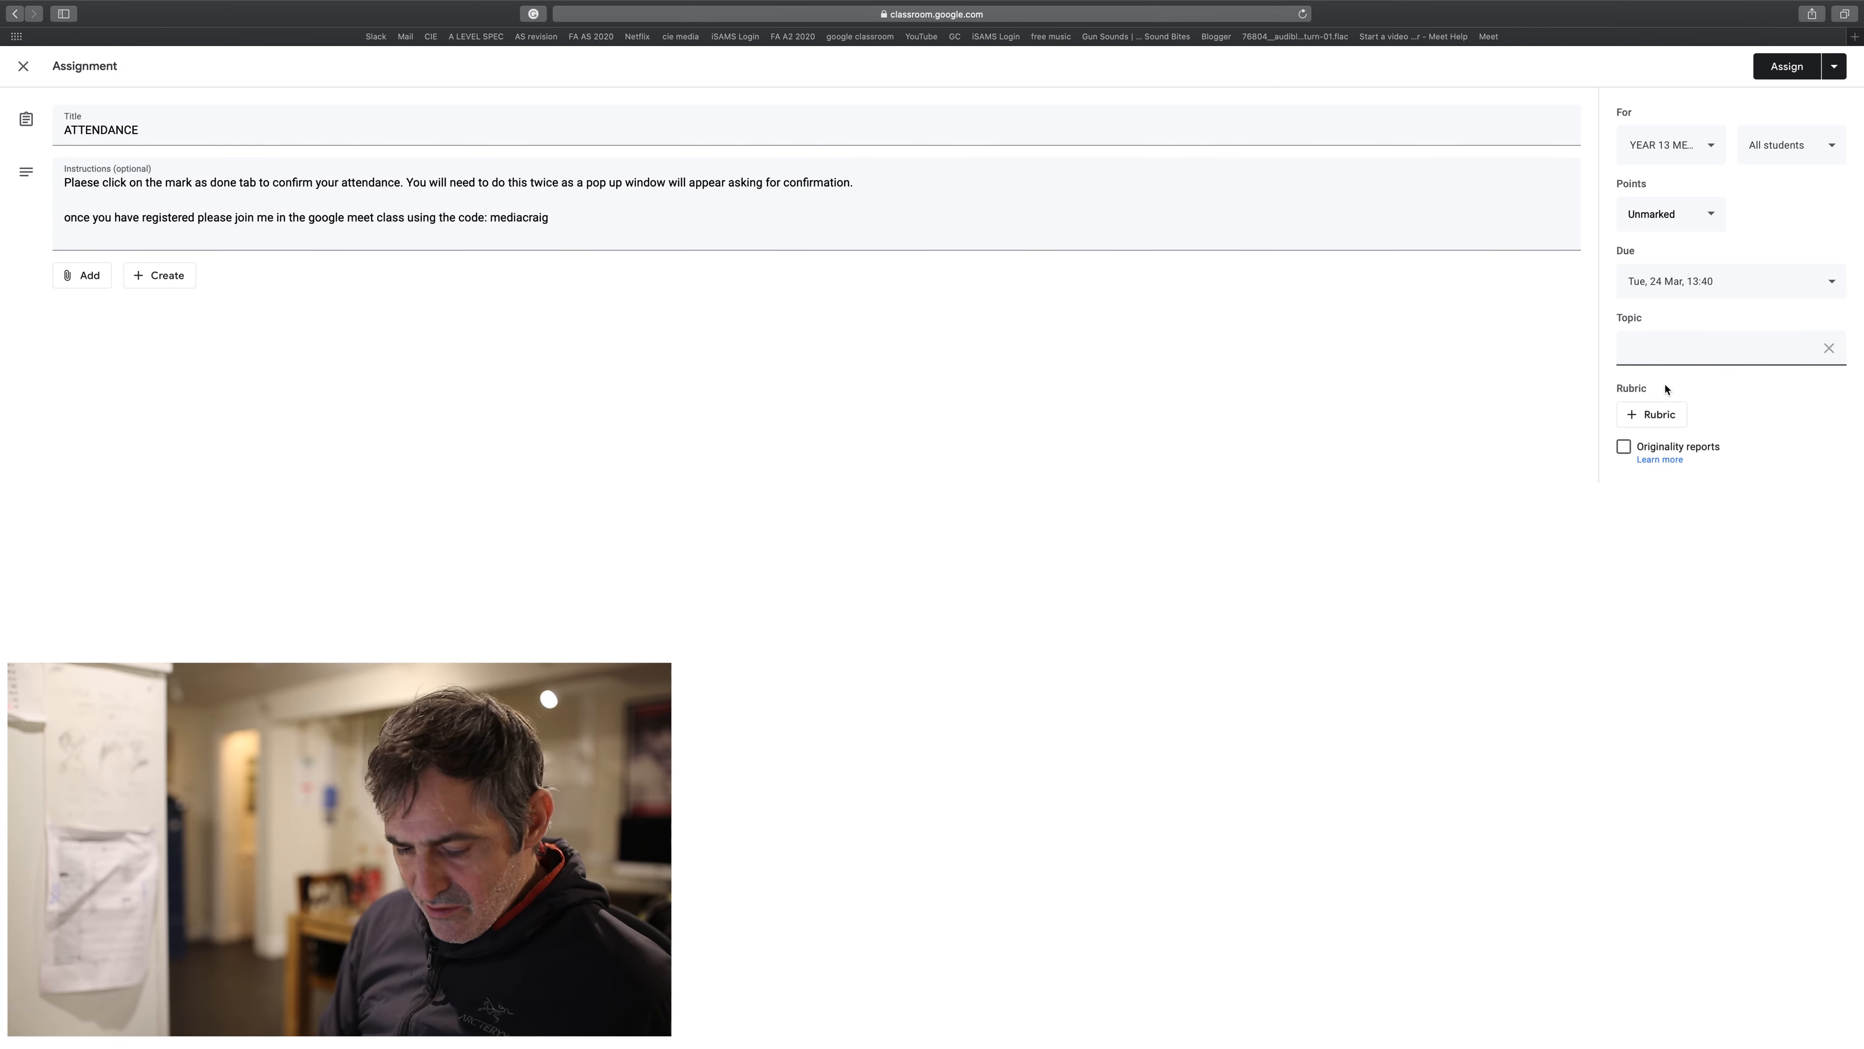
text(ATTENDANCE)
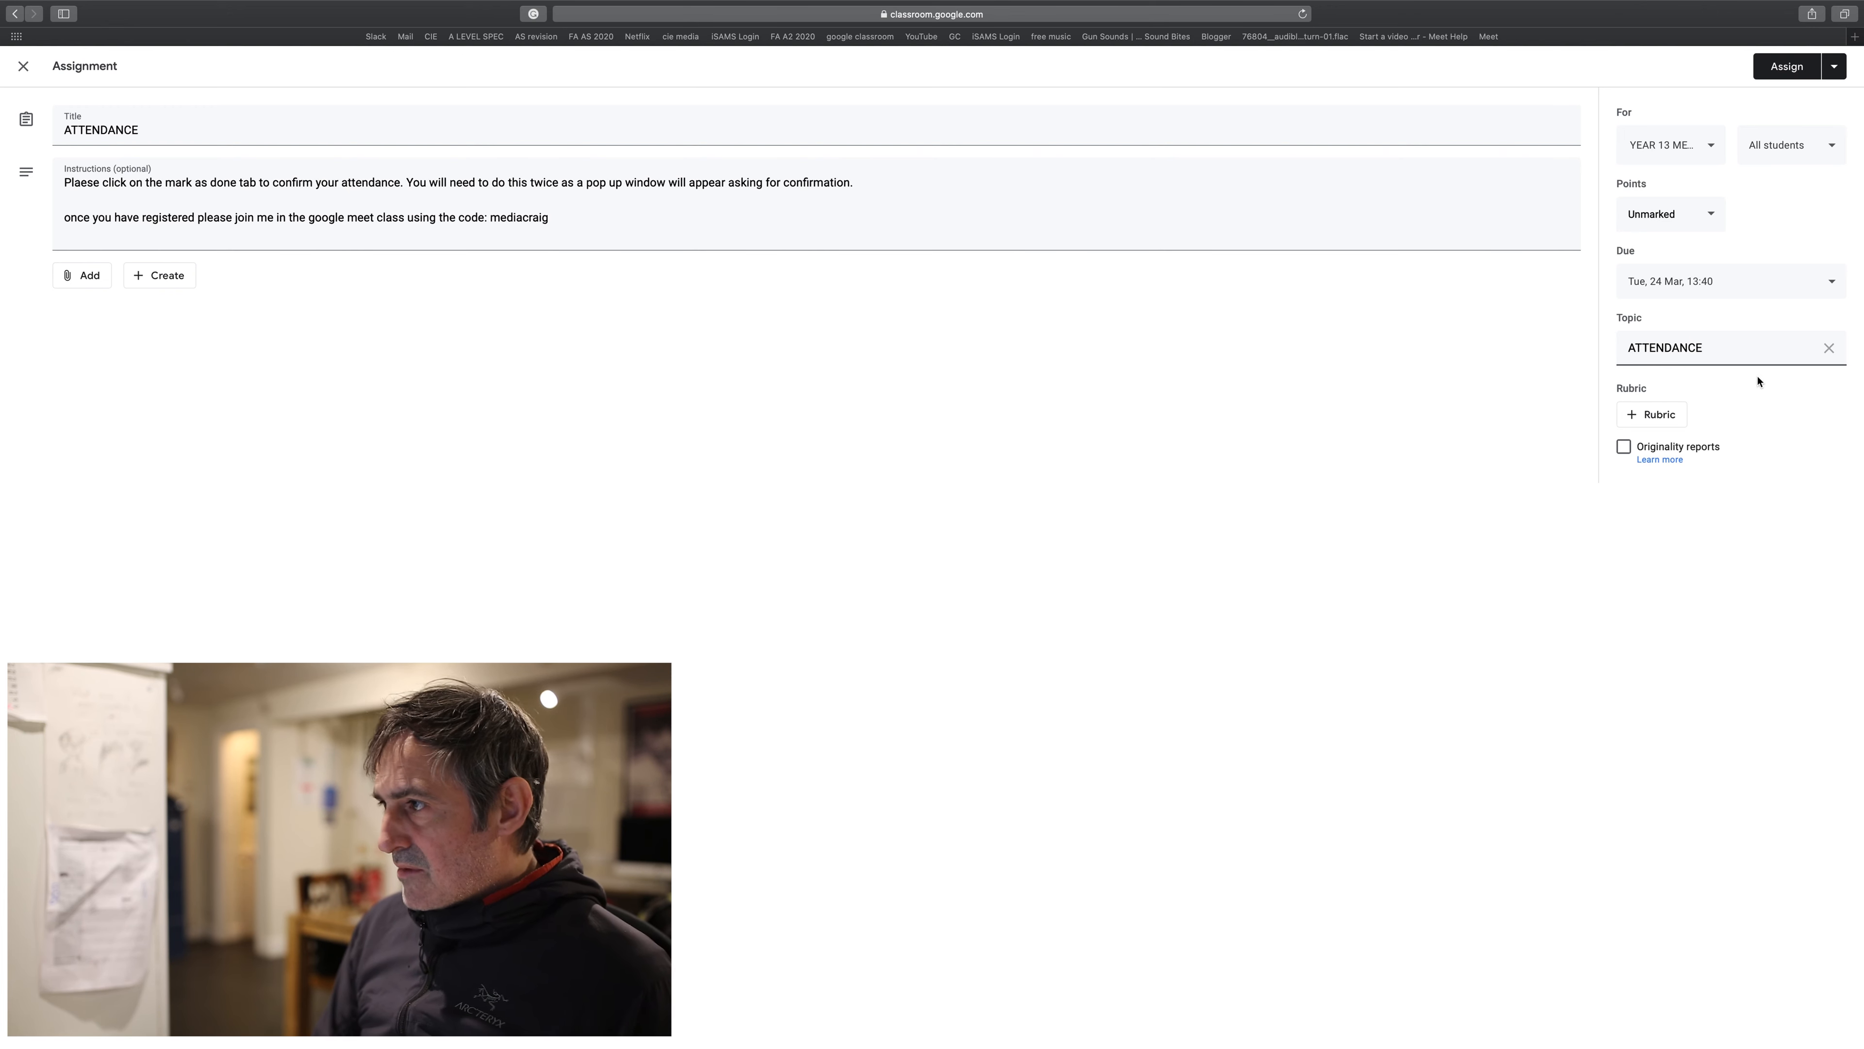
click(1760, 568)
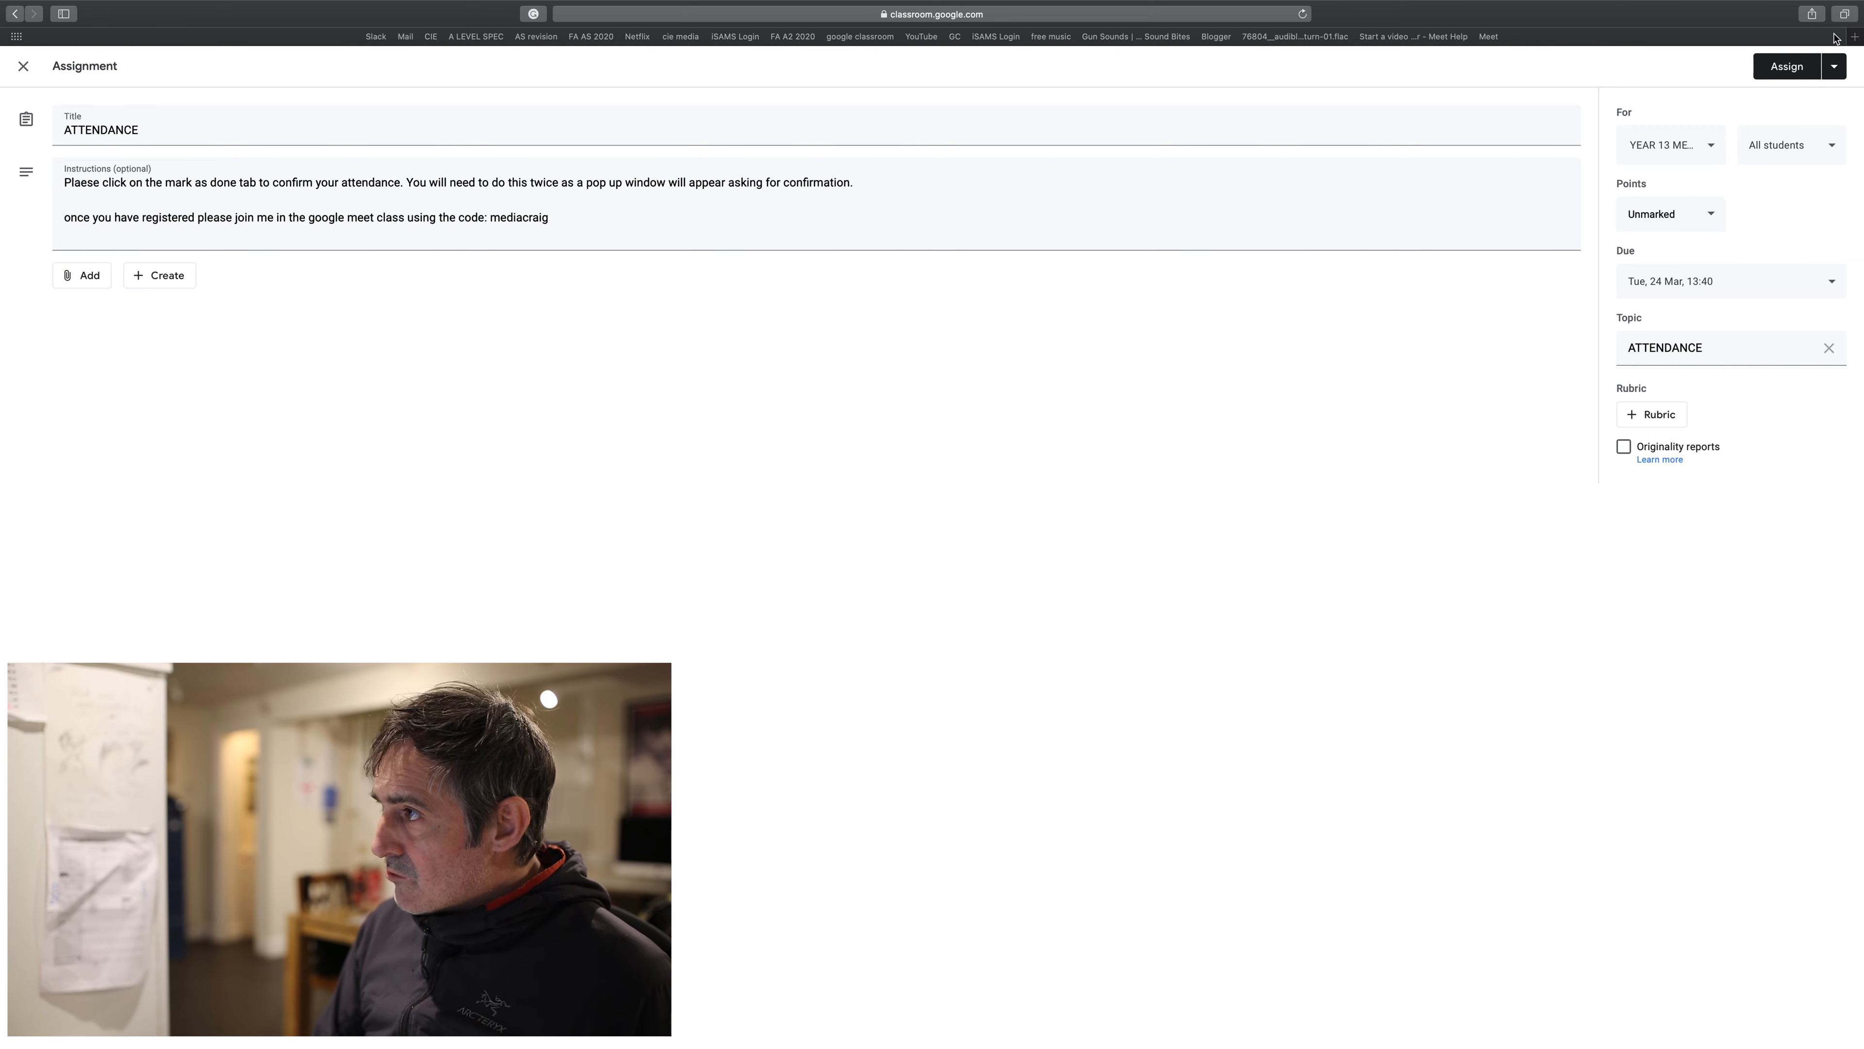
- Schedule the ATTENDANCE assignment to post on 24 Mar 2020 at 13:30
click(1838, 68)
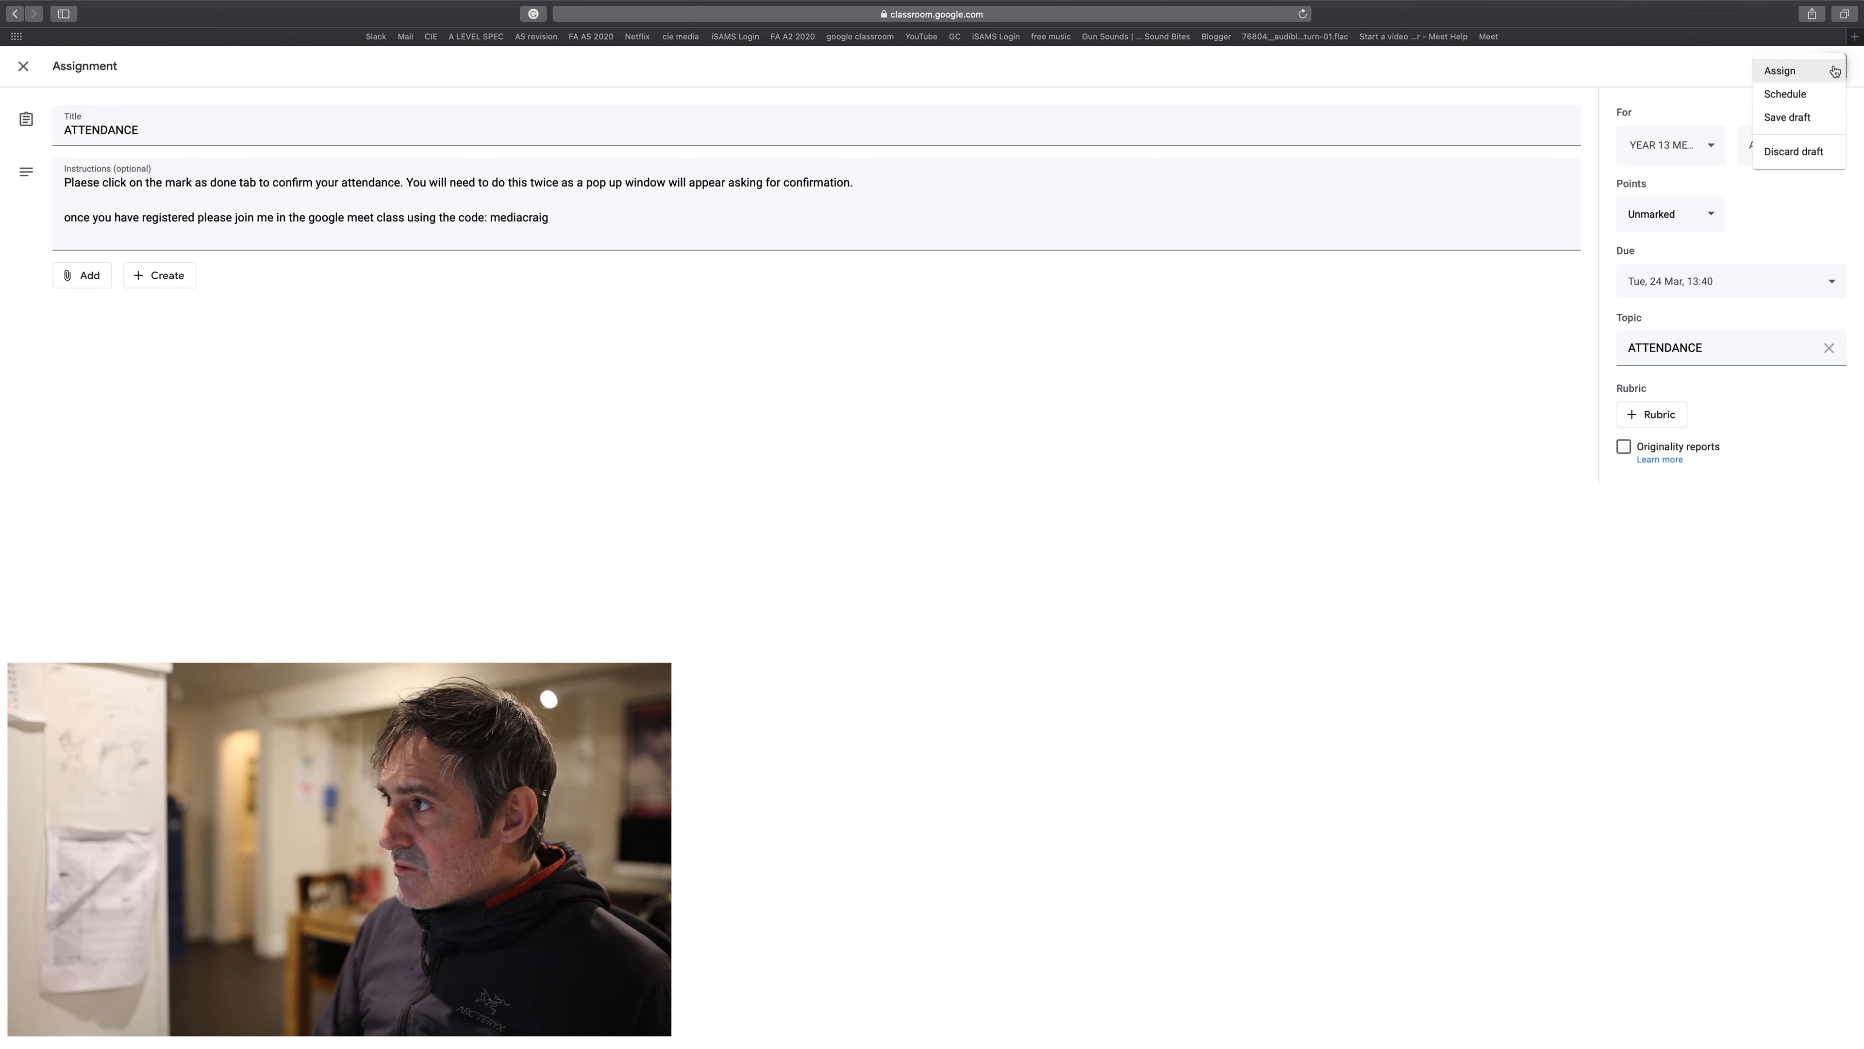
click(1787, 96)
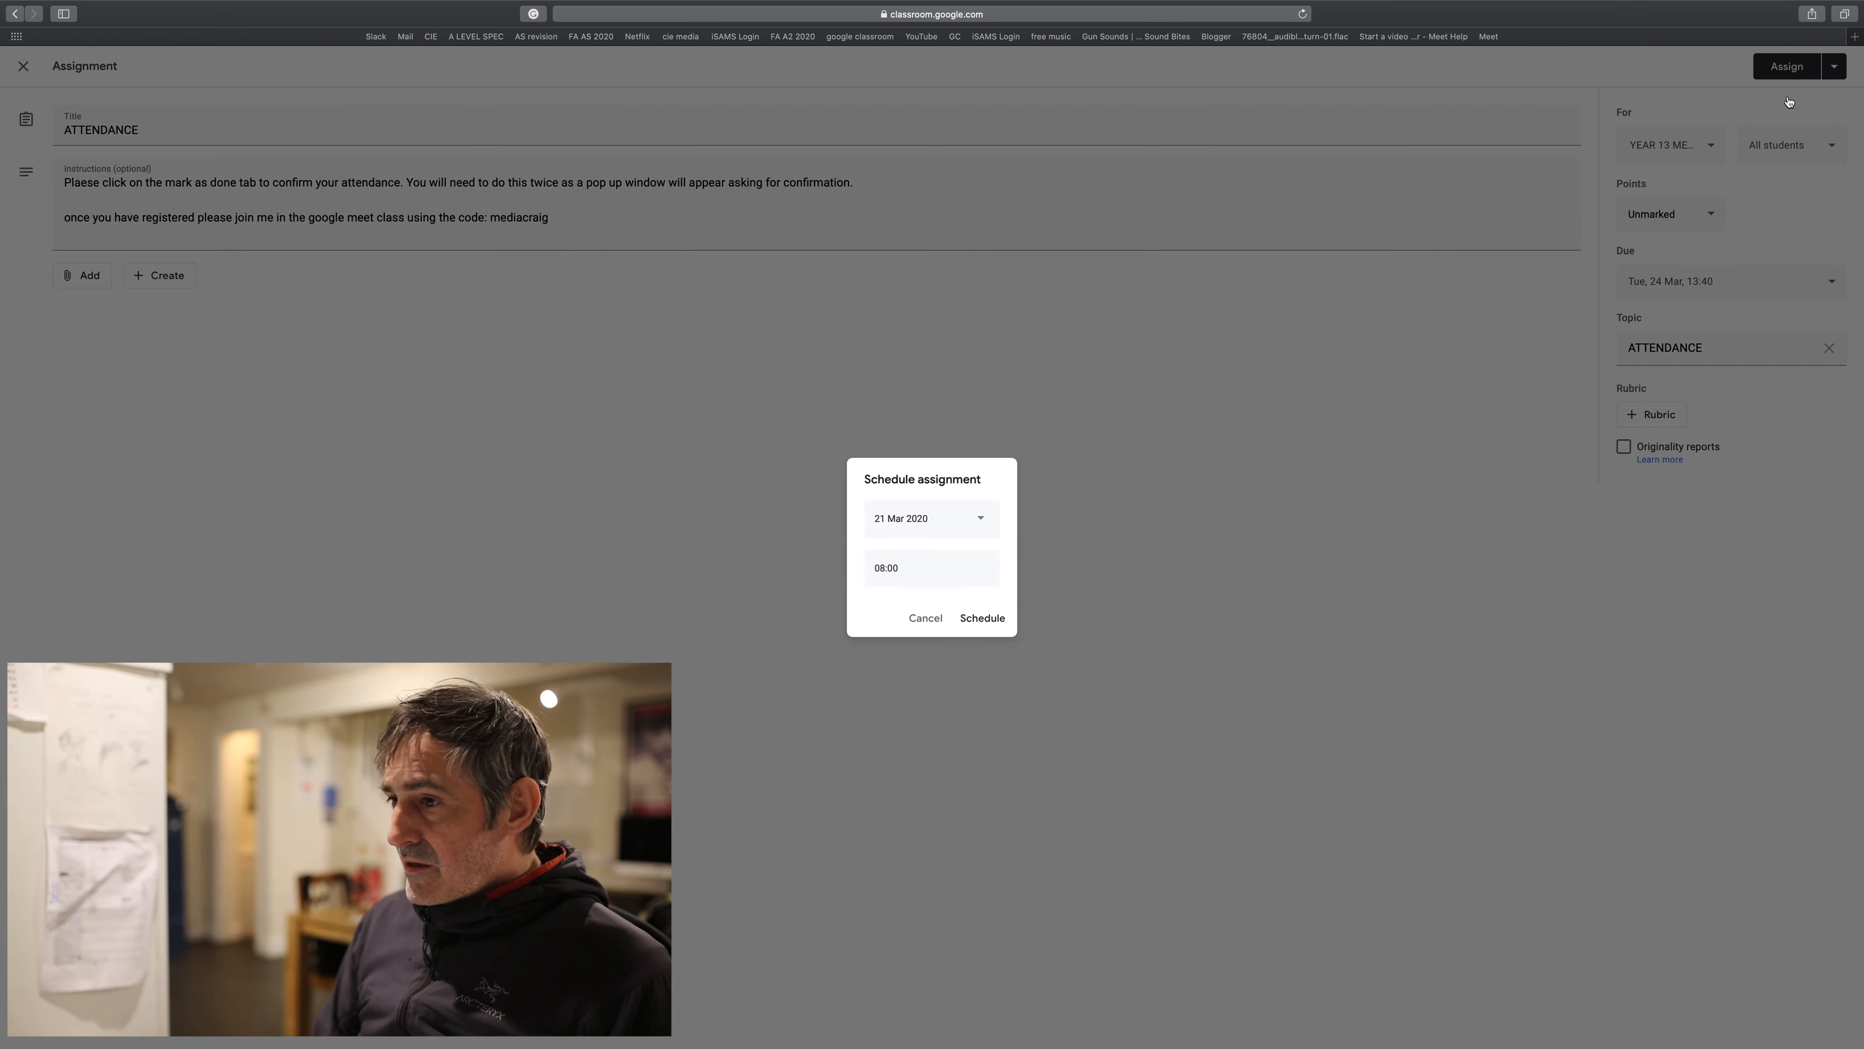
click(981, 523)
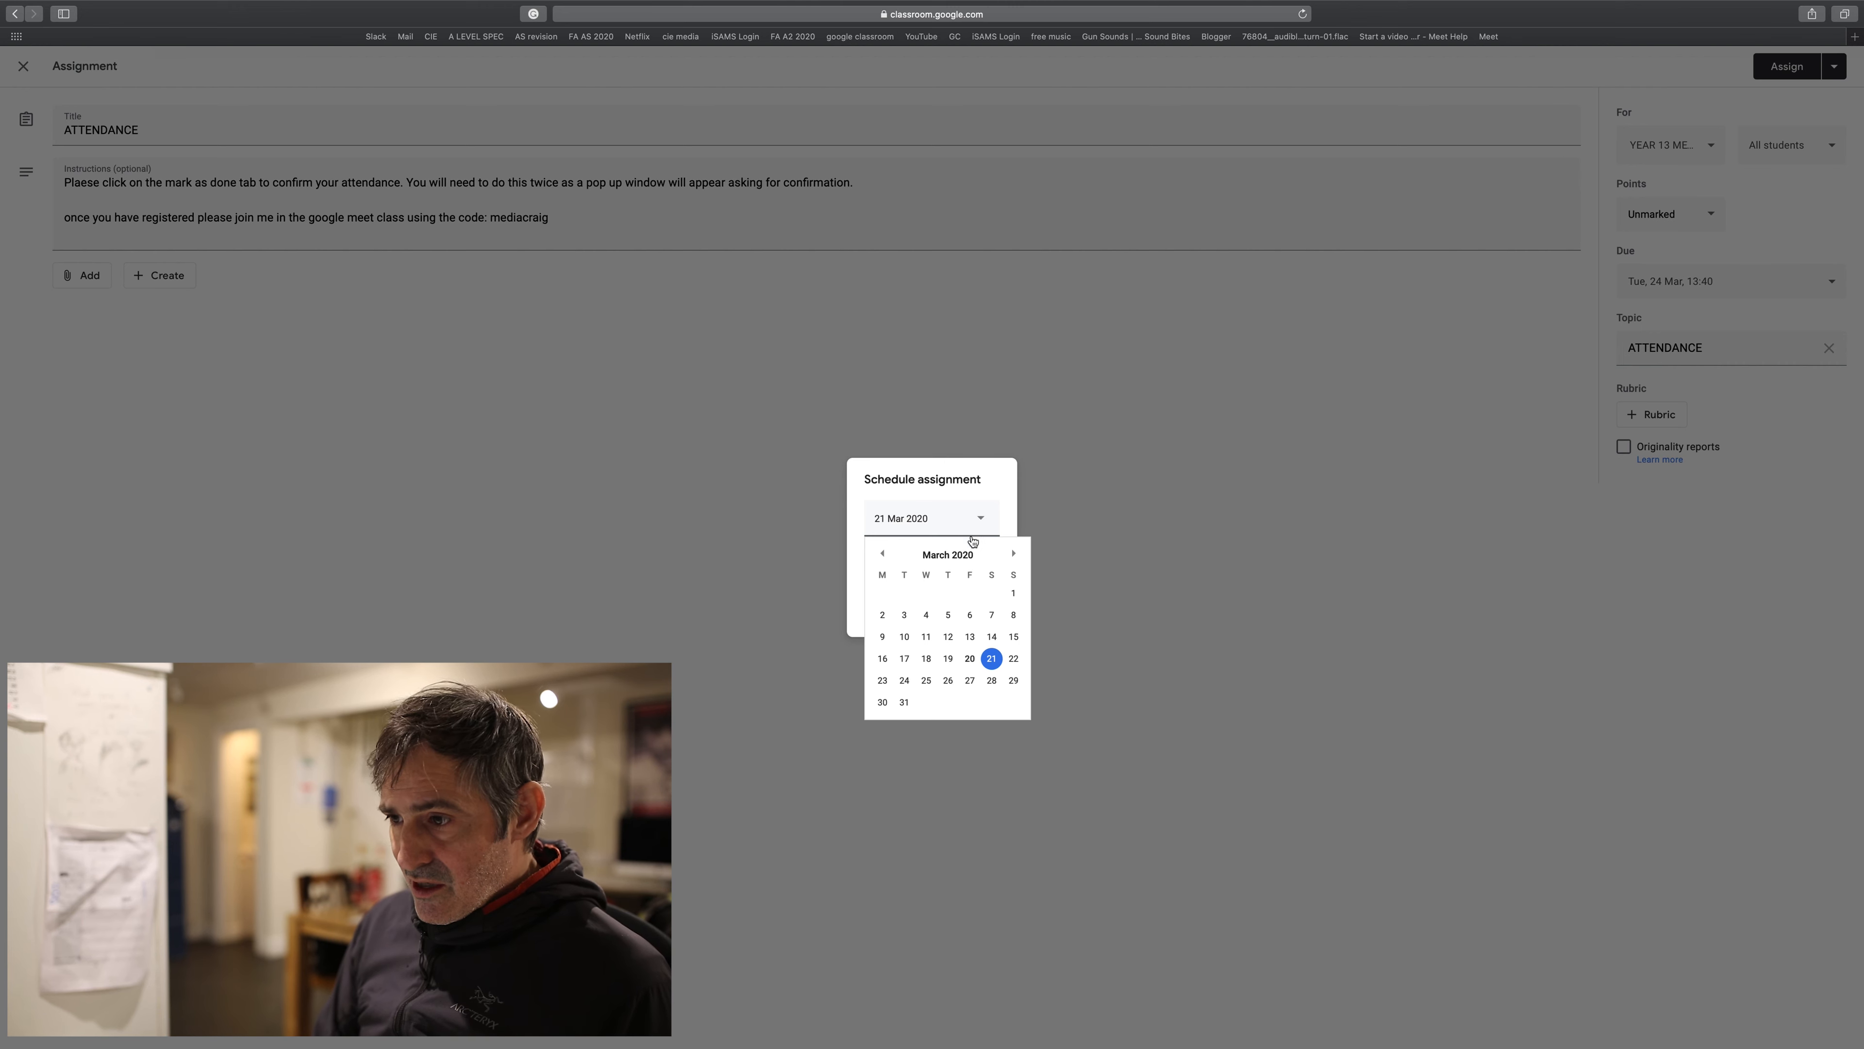
click(905, 681)
drag(902, 576, 773, 566)
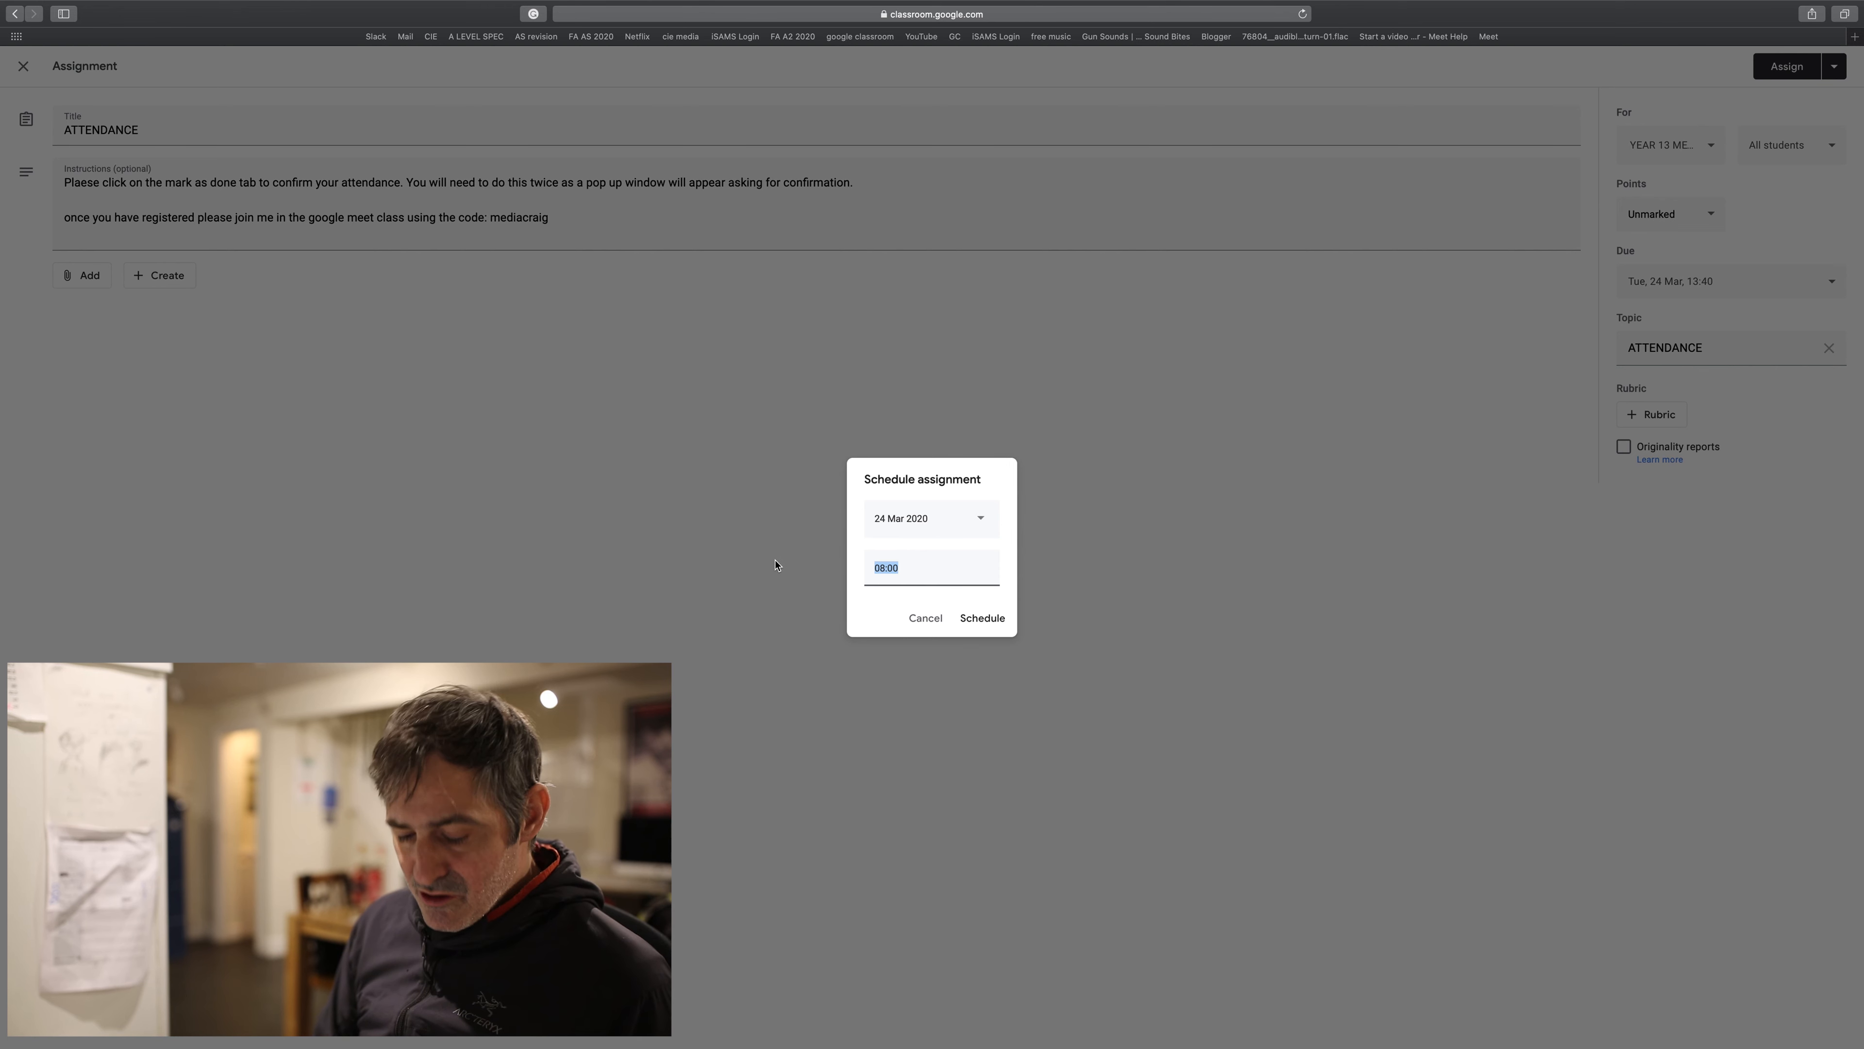
text(13)
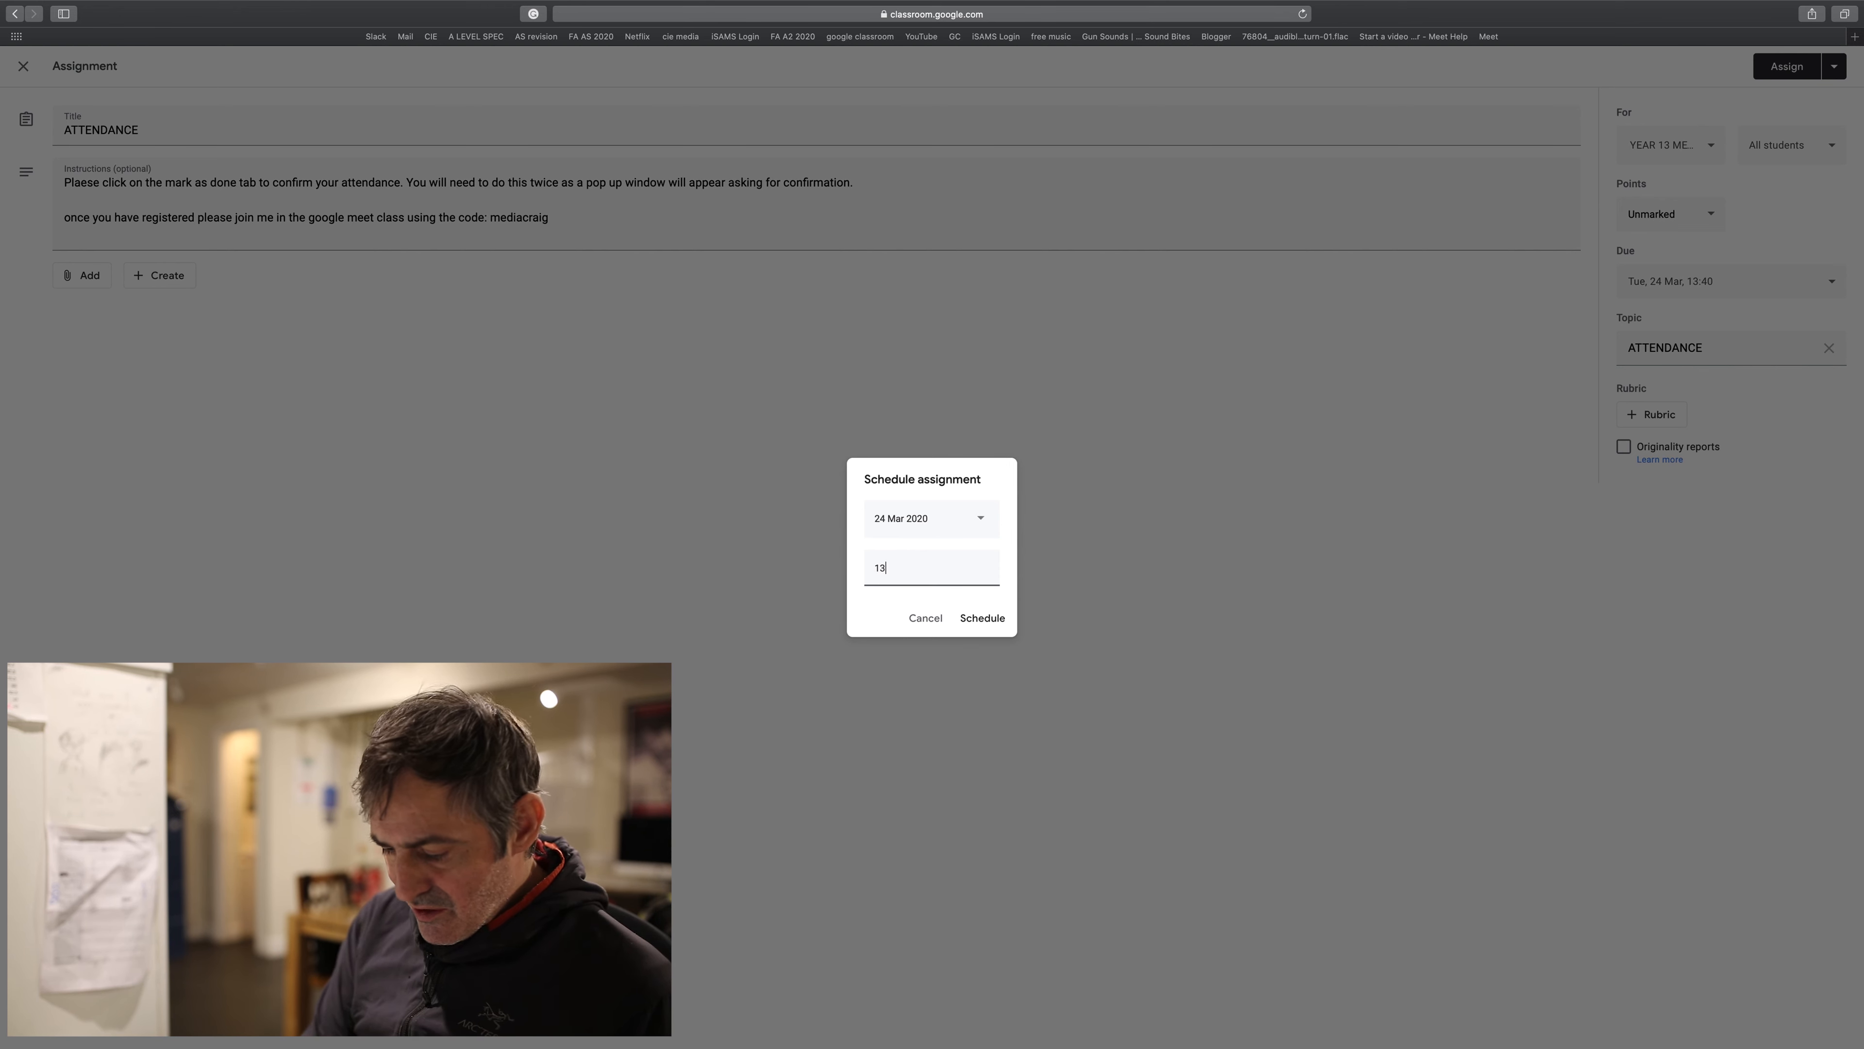
text(:30)
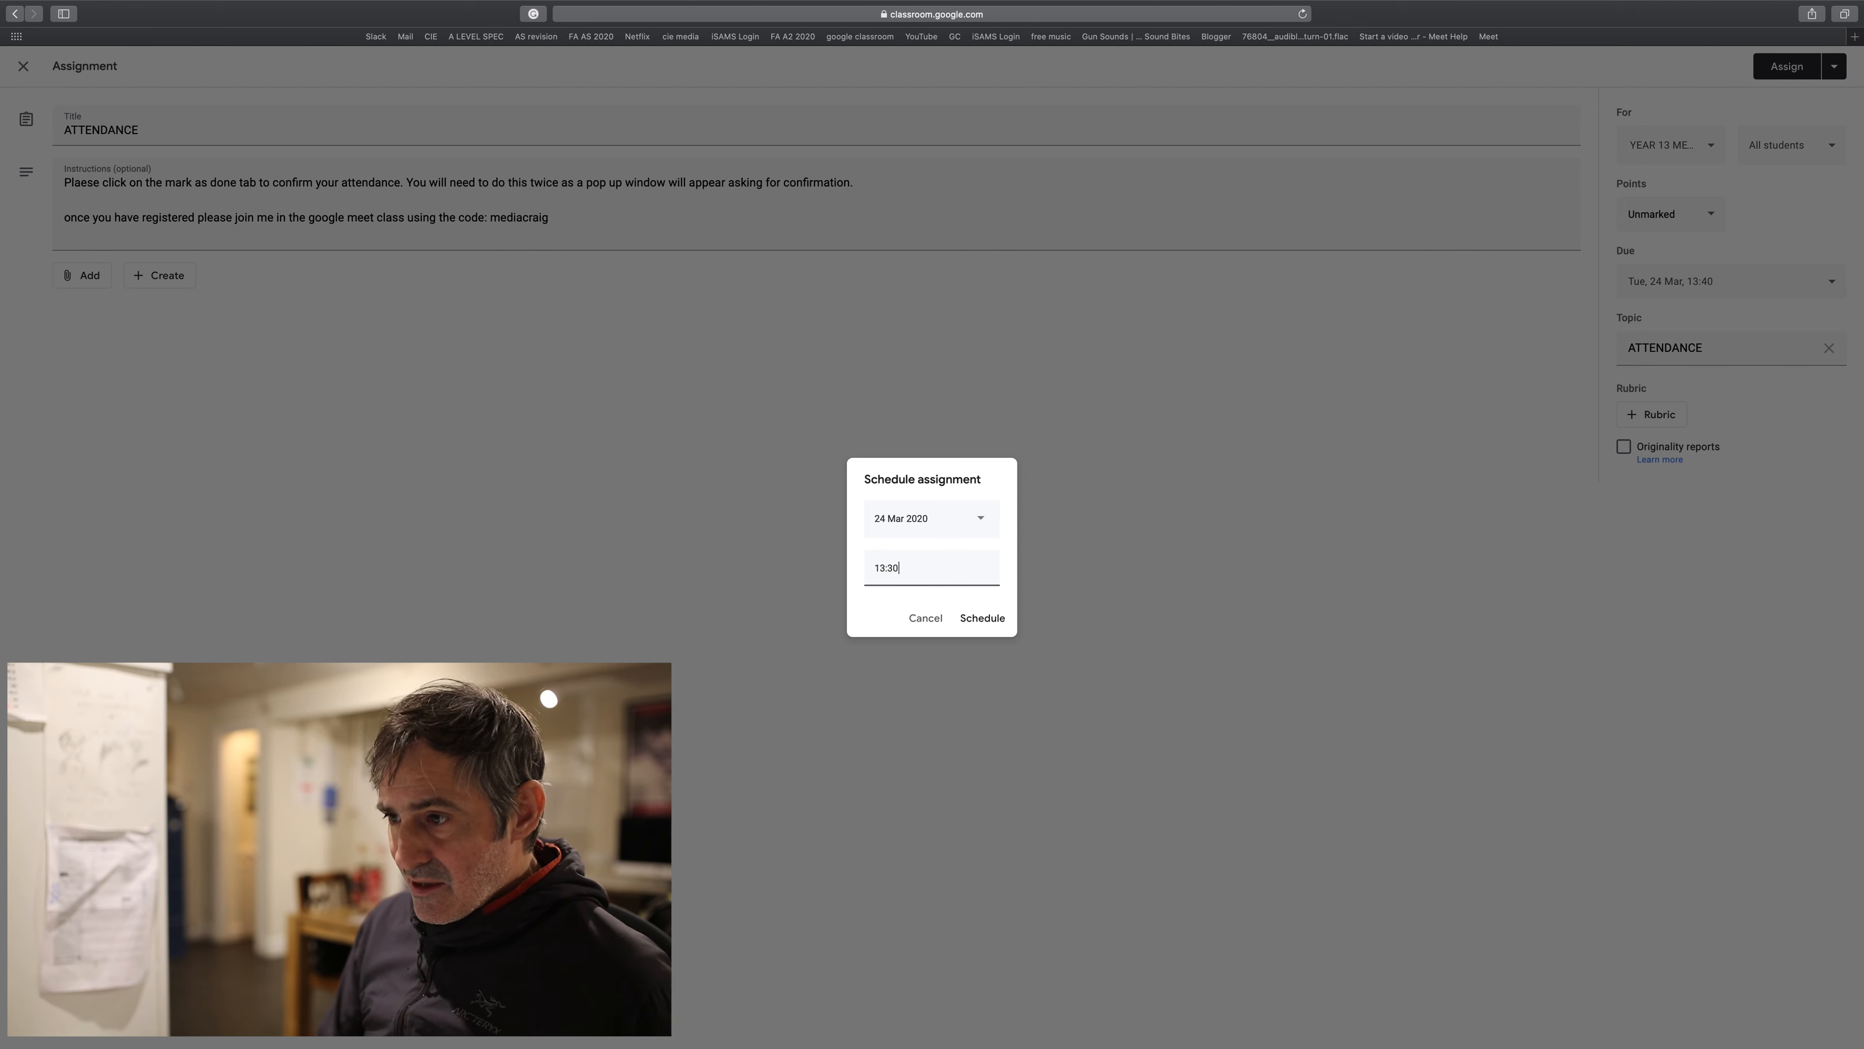
click(885, 631)
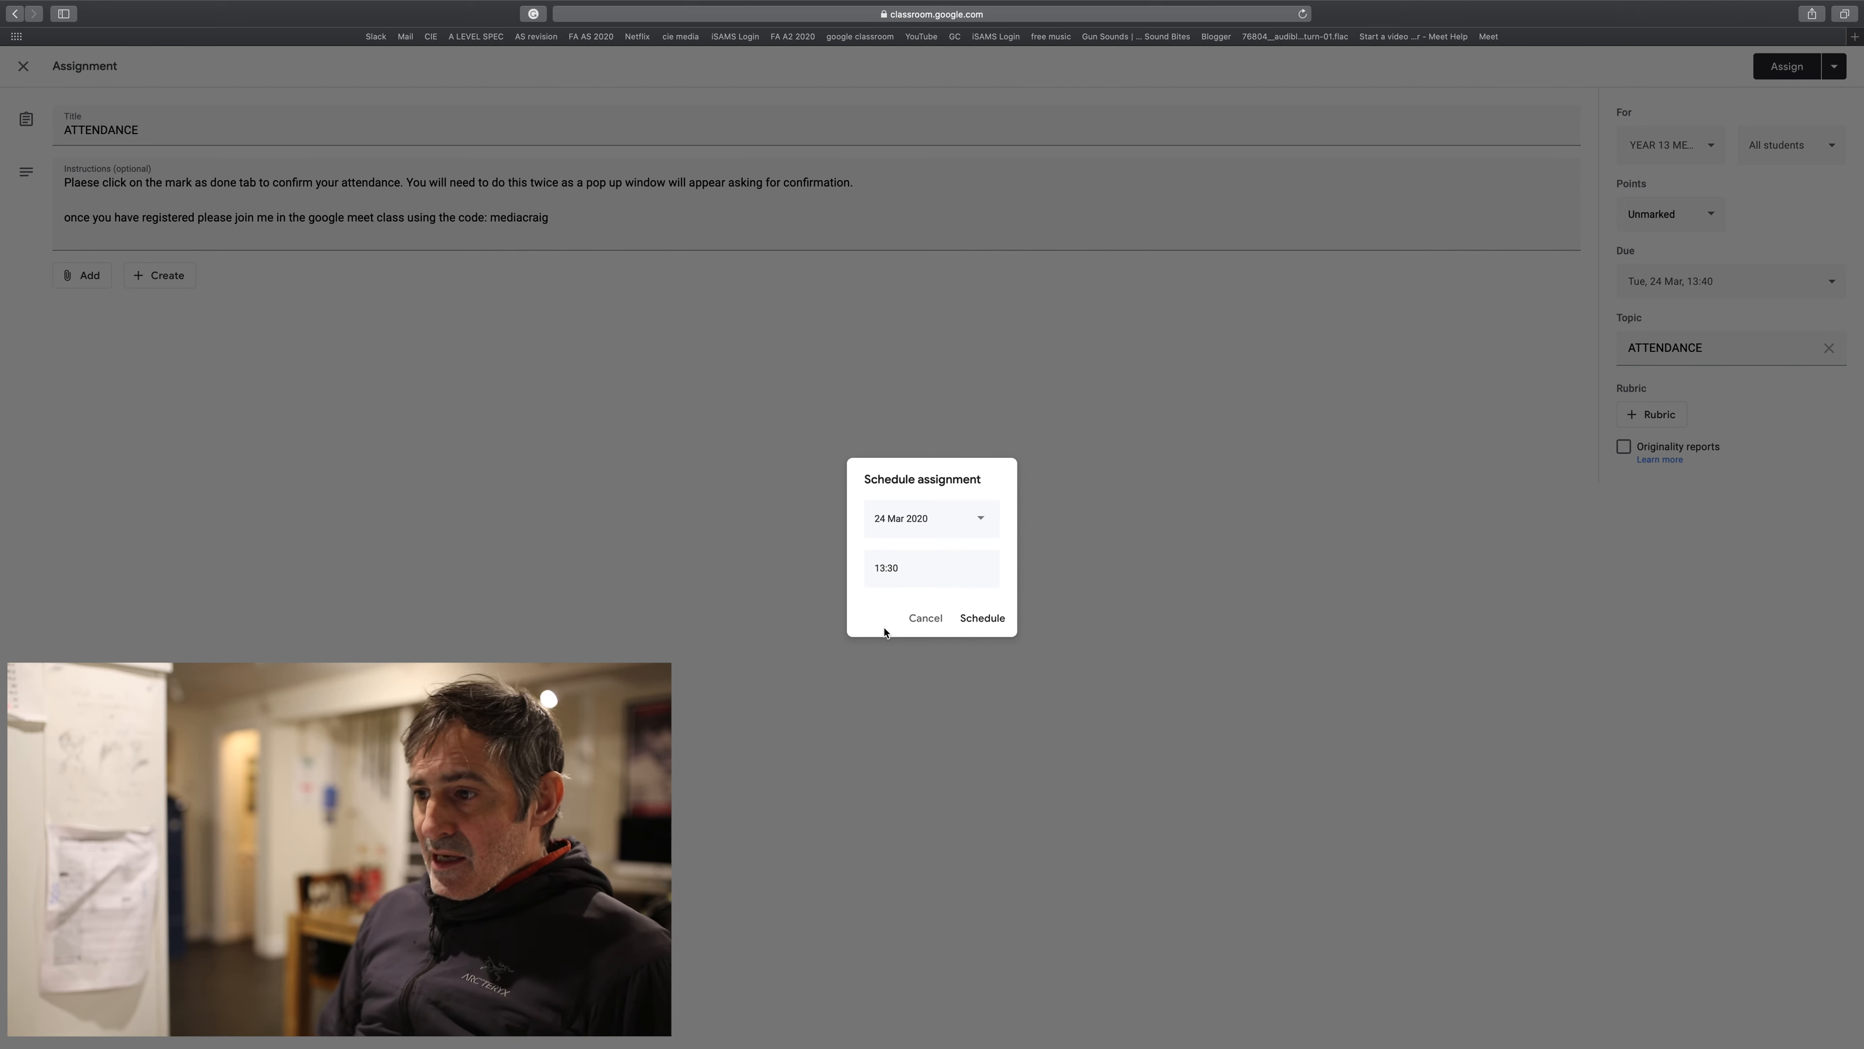
click(983, 619)
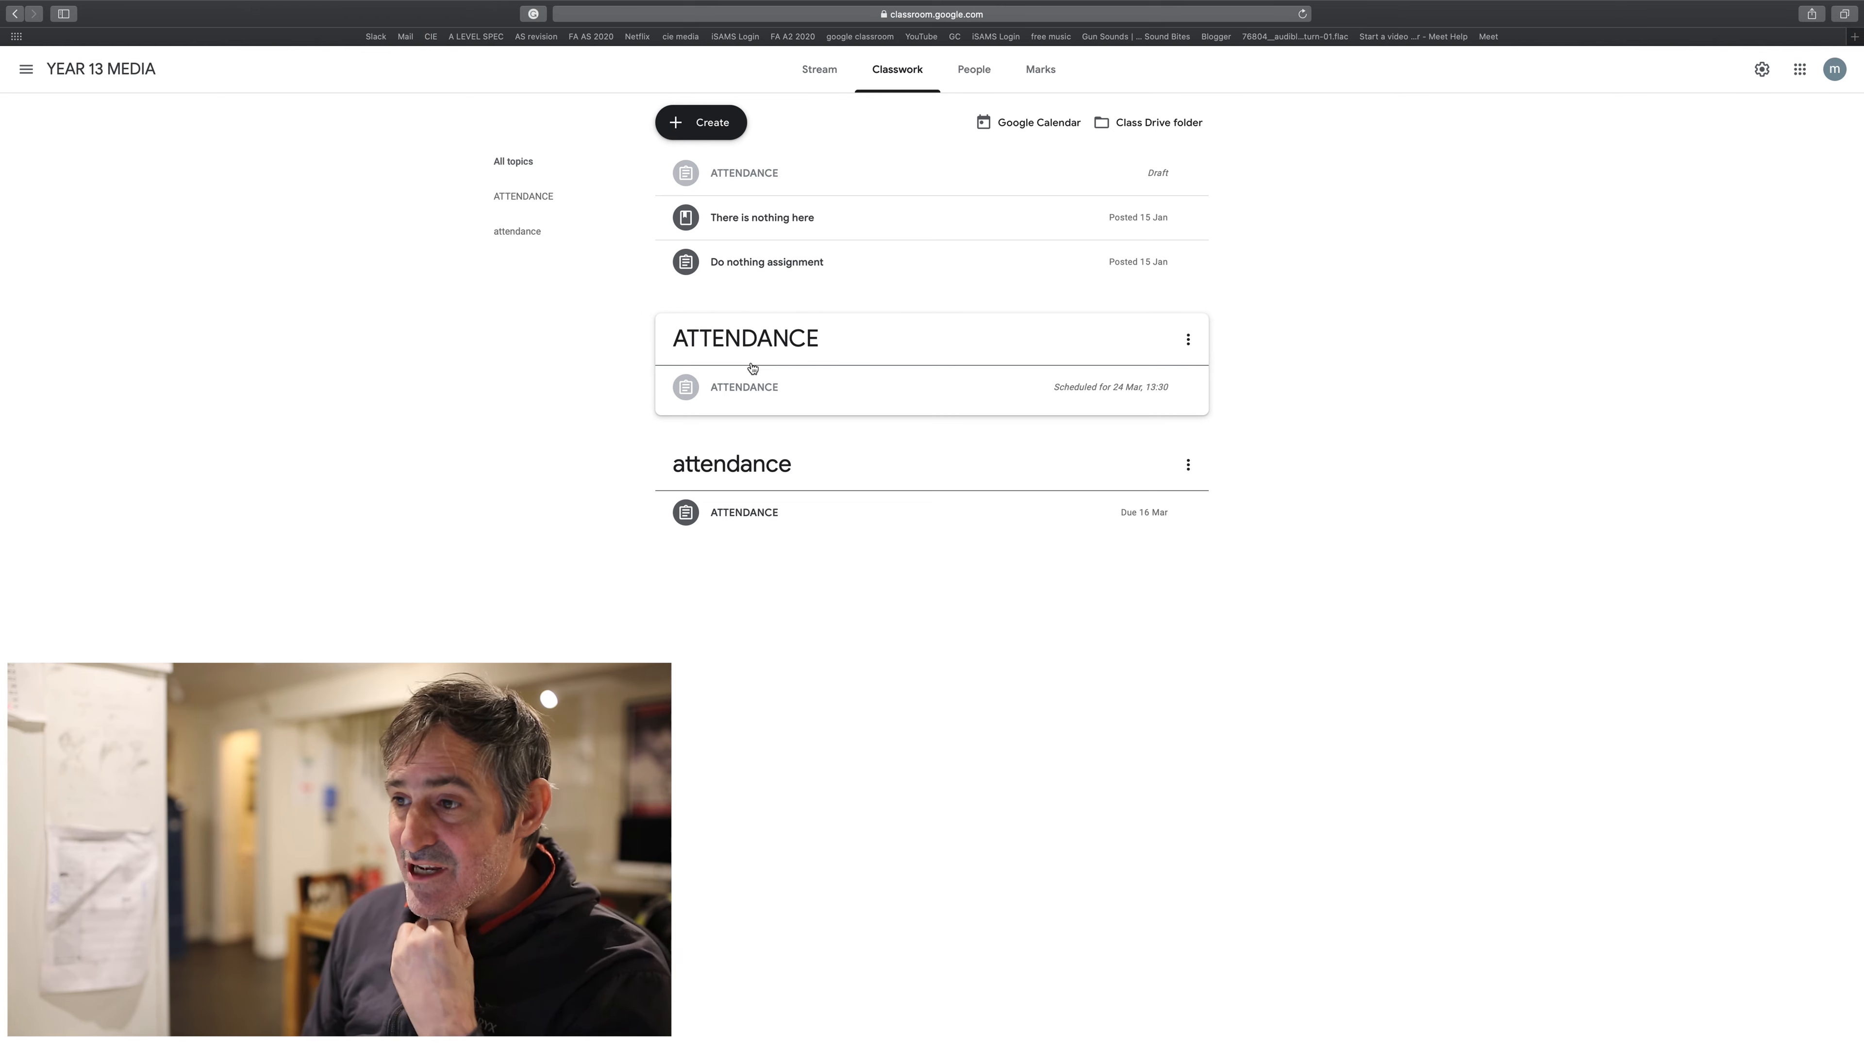
- Open the Create menu on the YEAR 13 MEDIA Classwork page
click(711, 124)
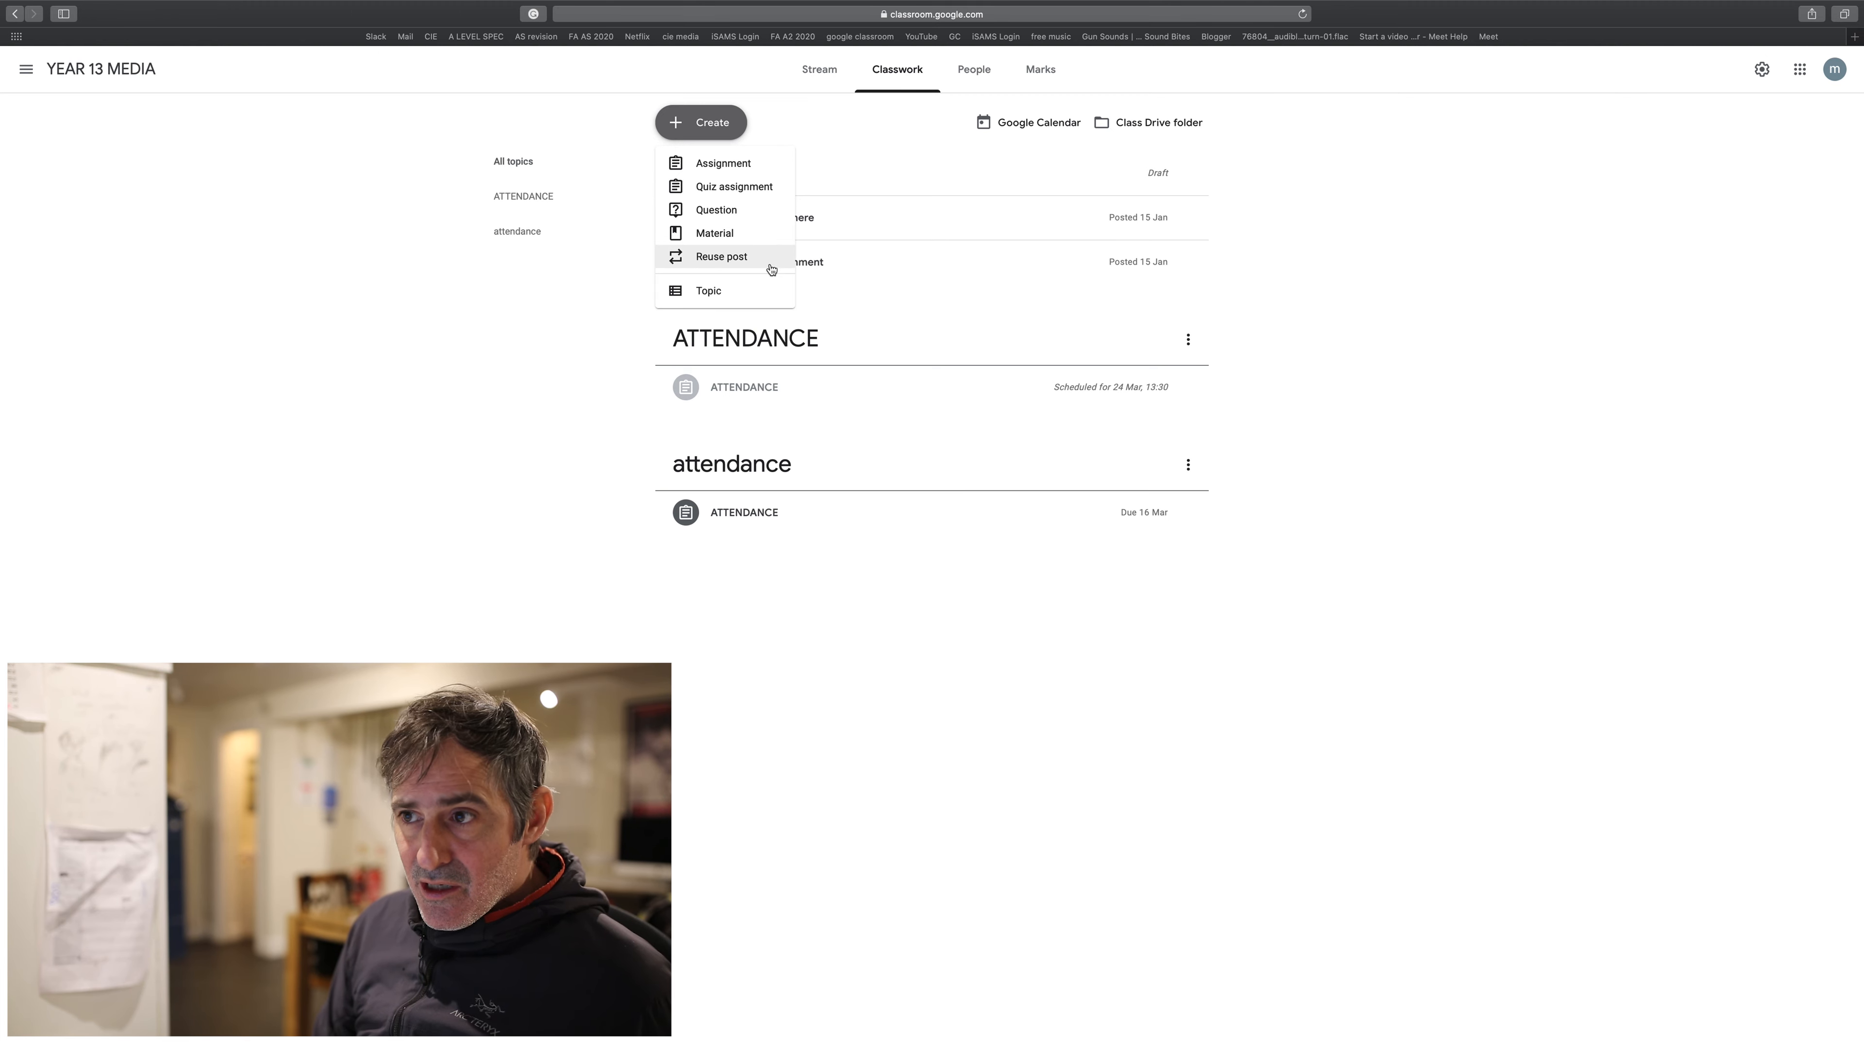
- Reuse the scheduled ATTENDANCE post from YEAR 13 MEDIA as a new assignment draft
click(737, 255)
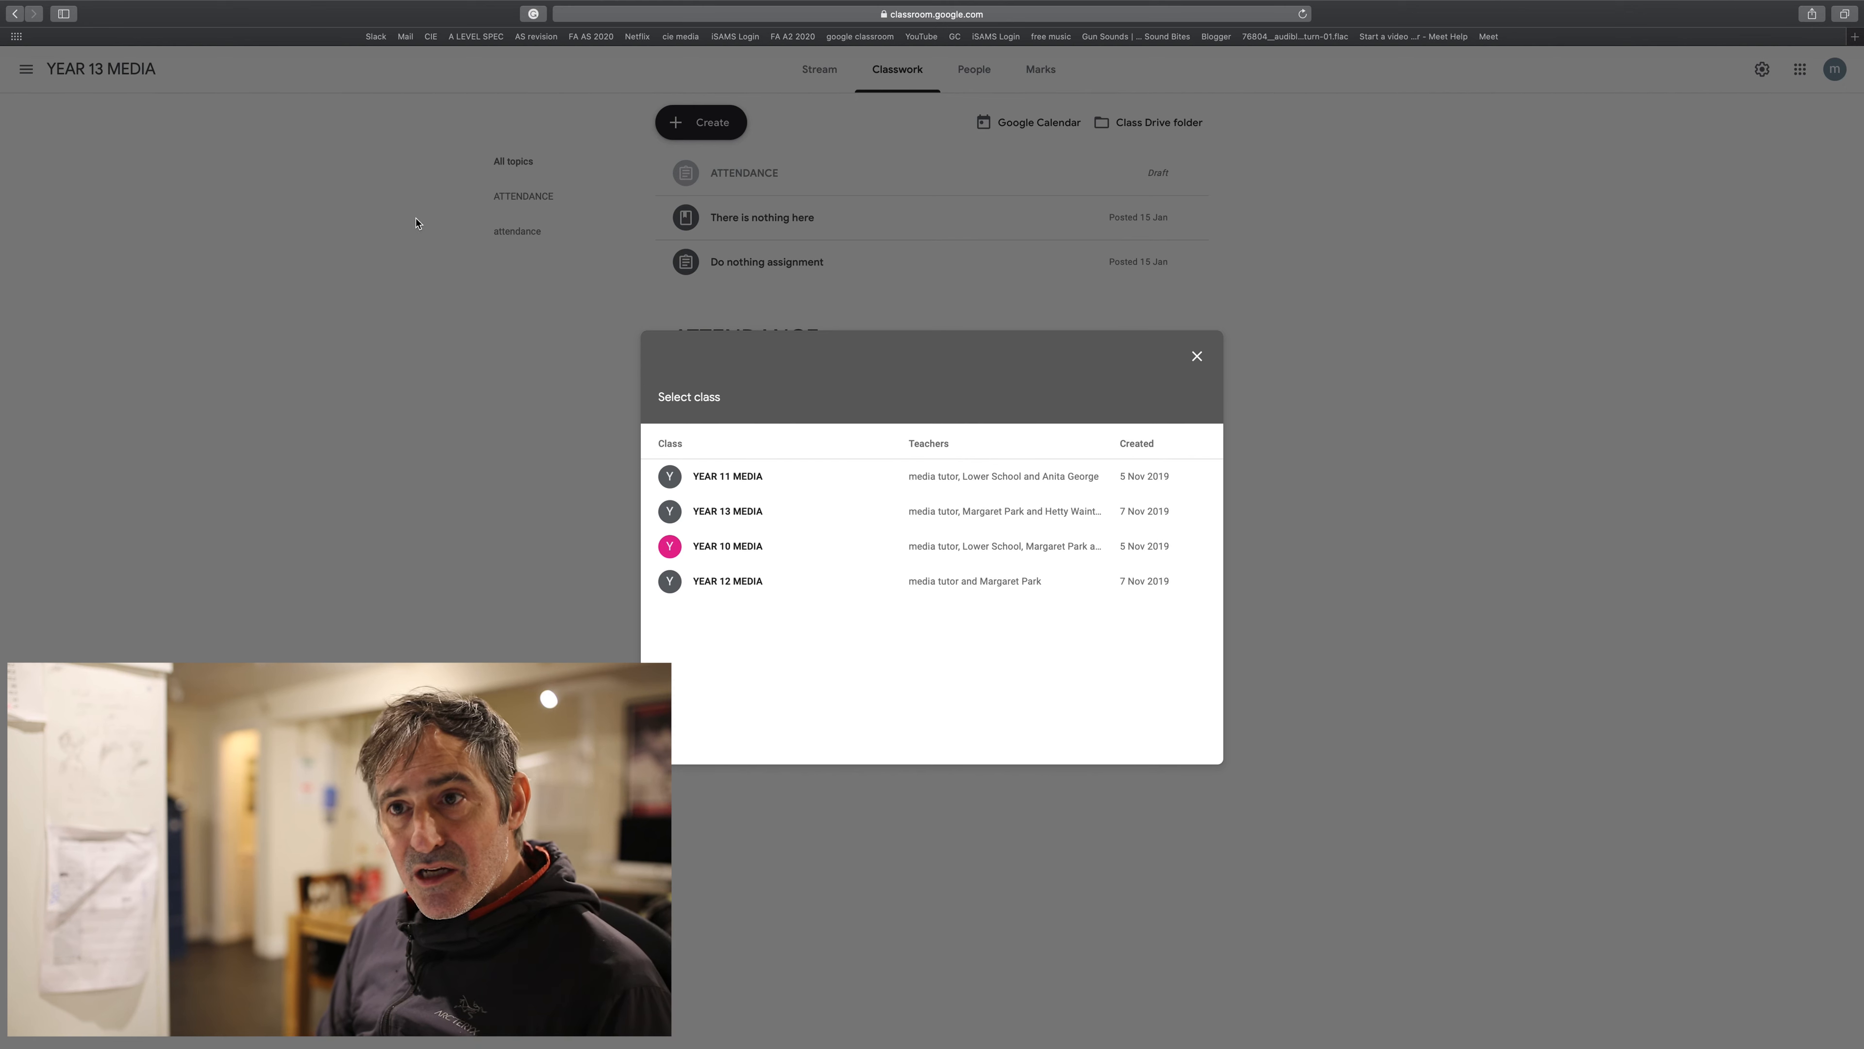
click(724, 512)
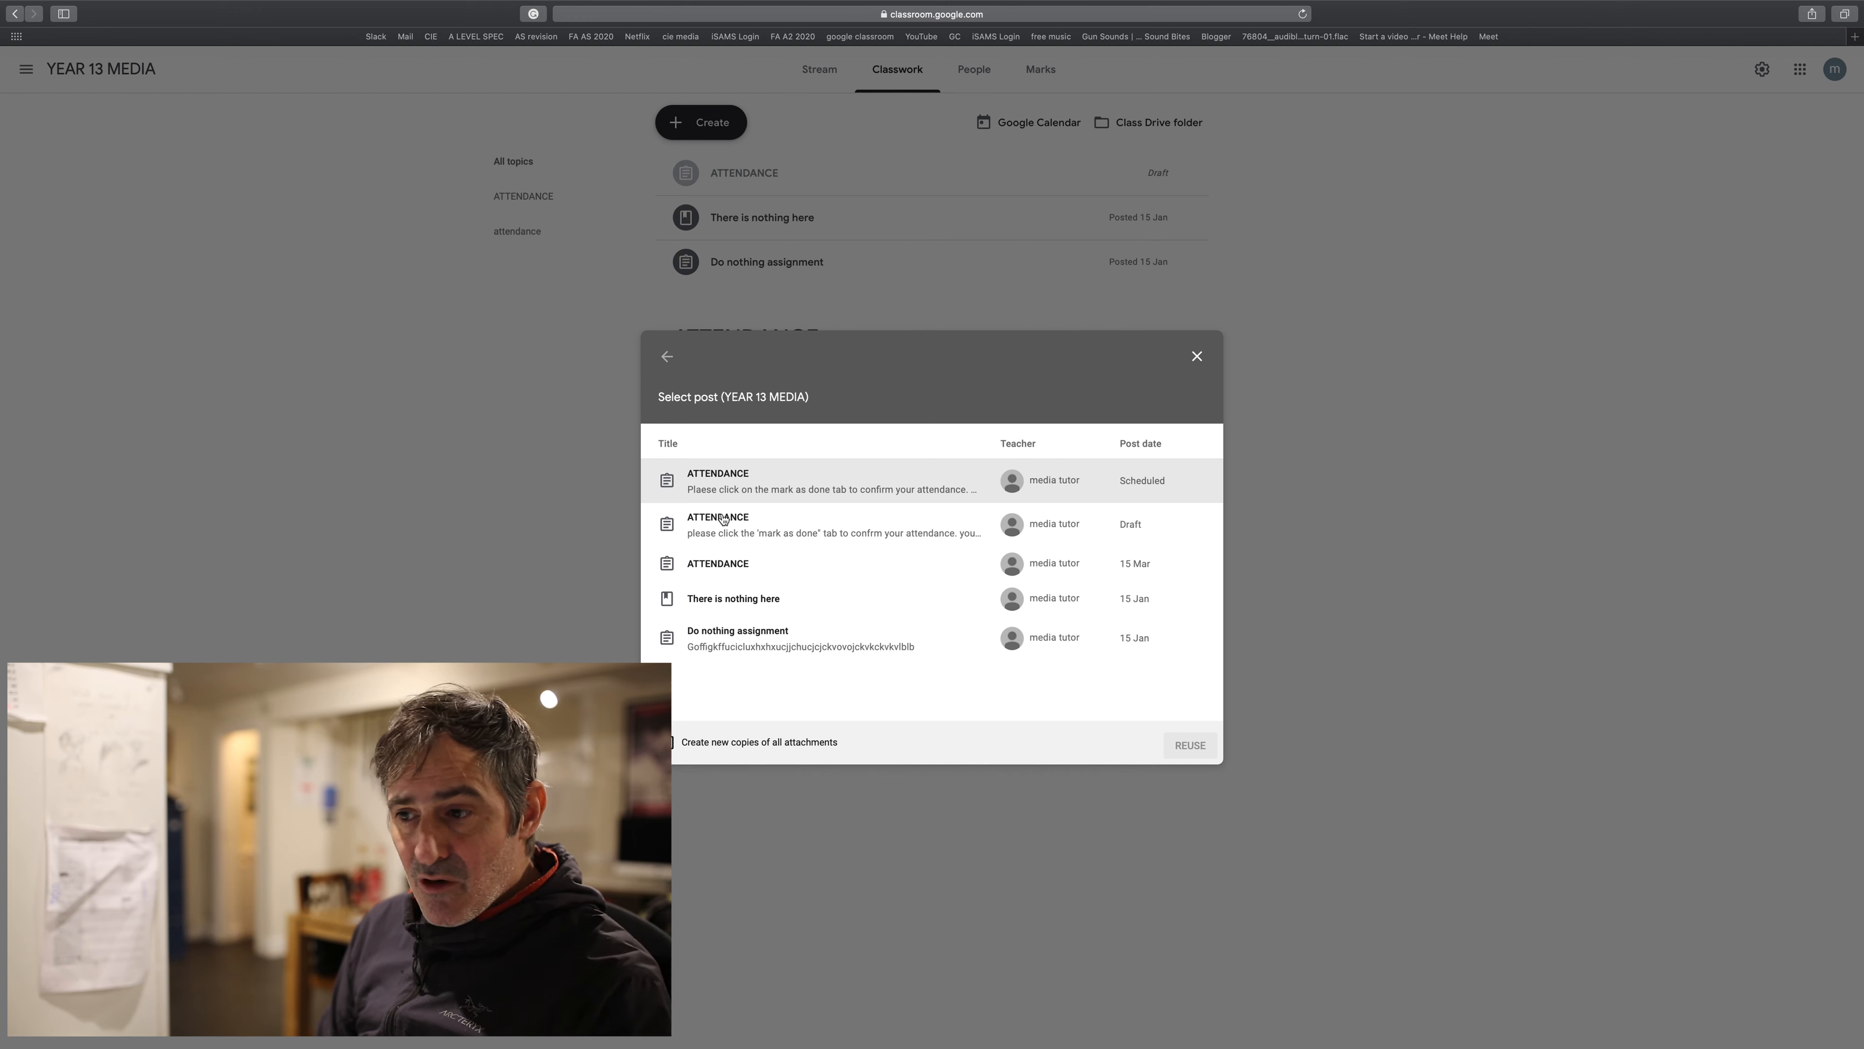
click(731, 482)
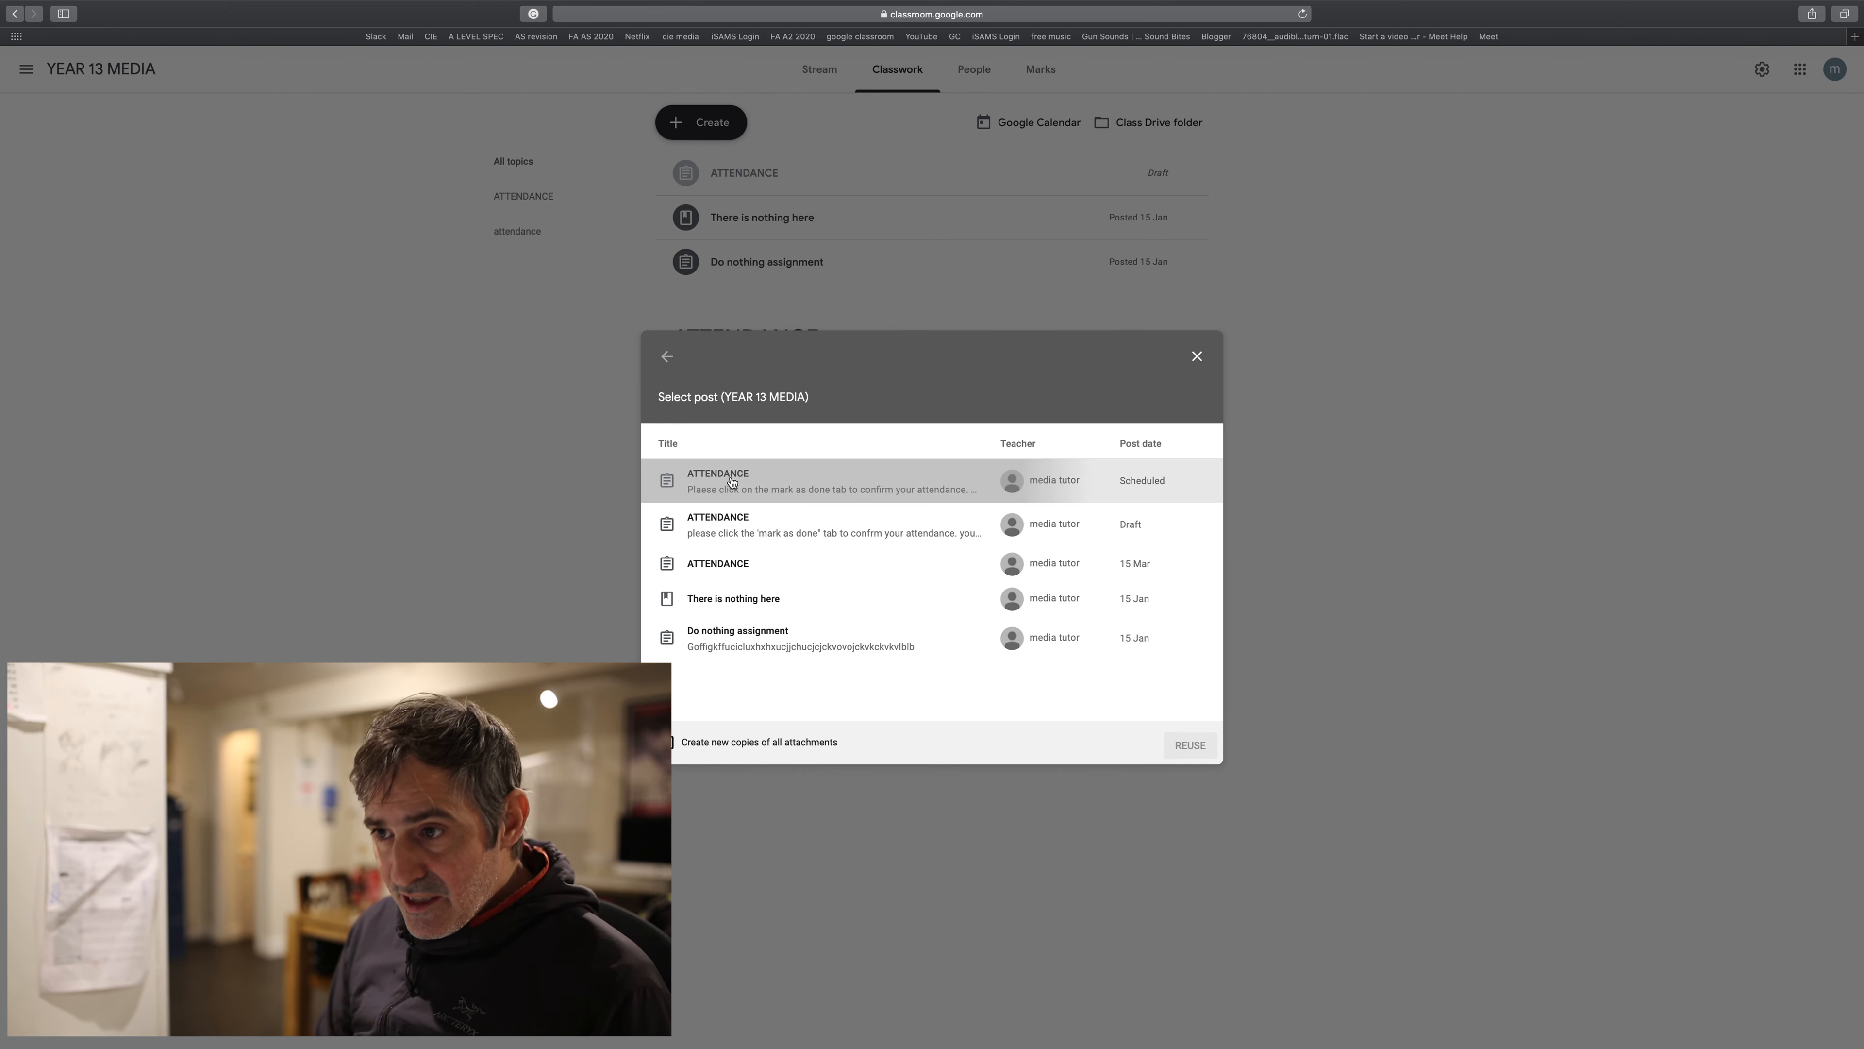
click(1190, 745)
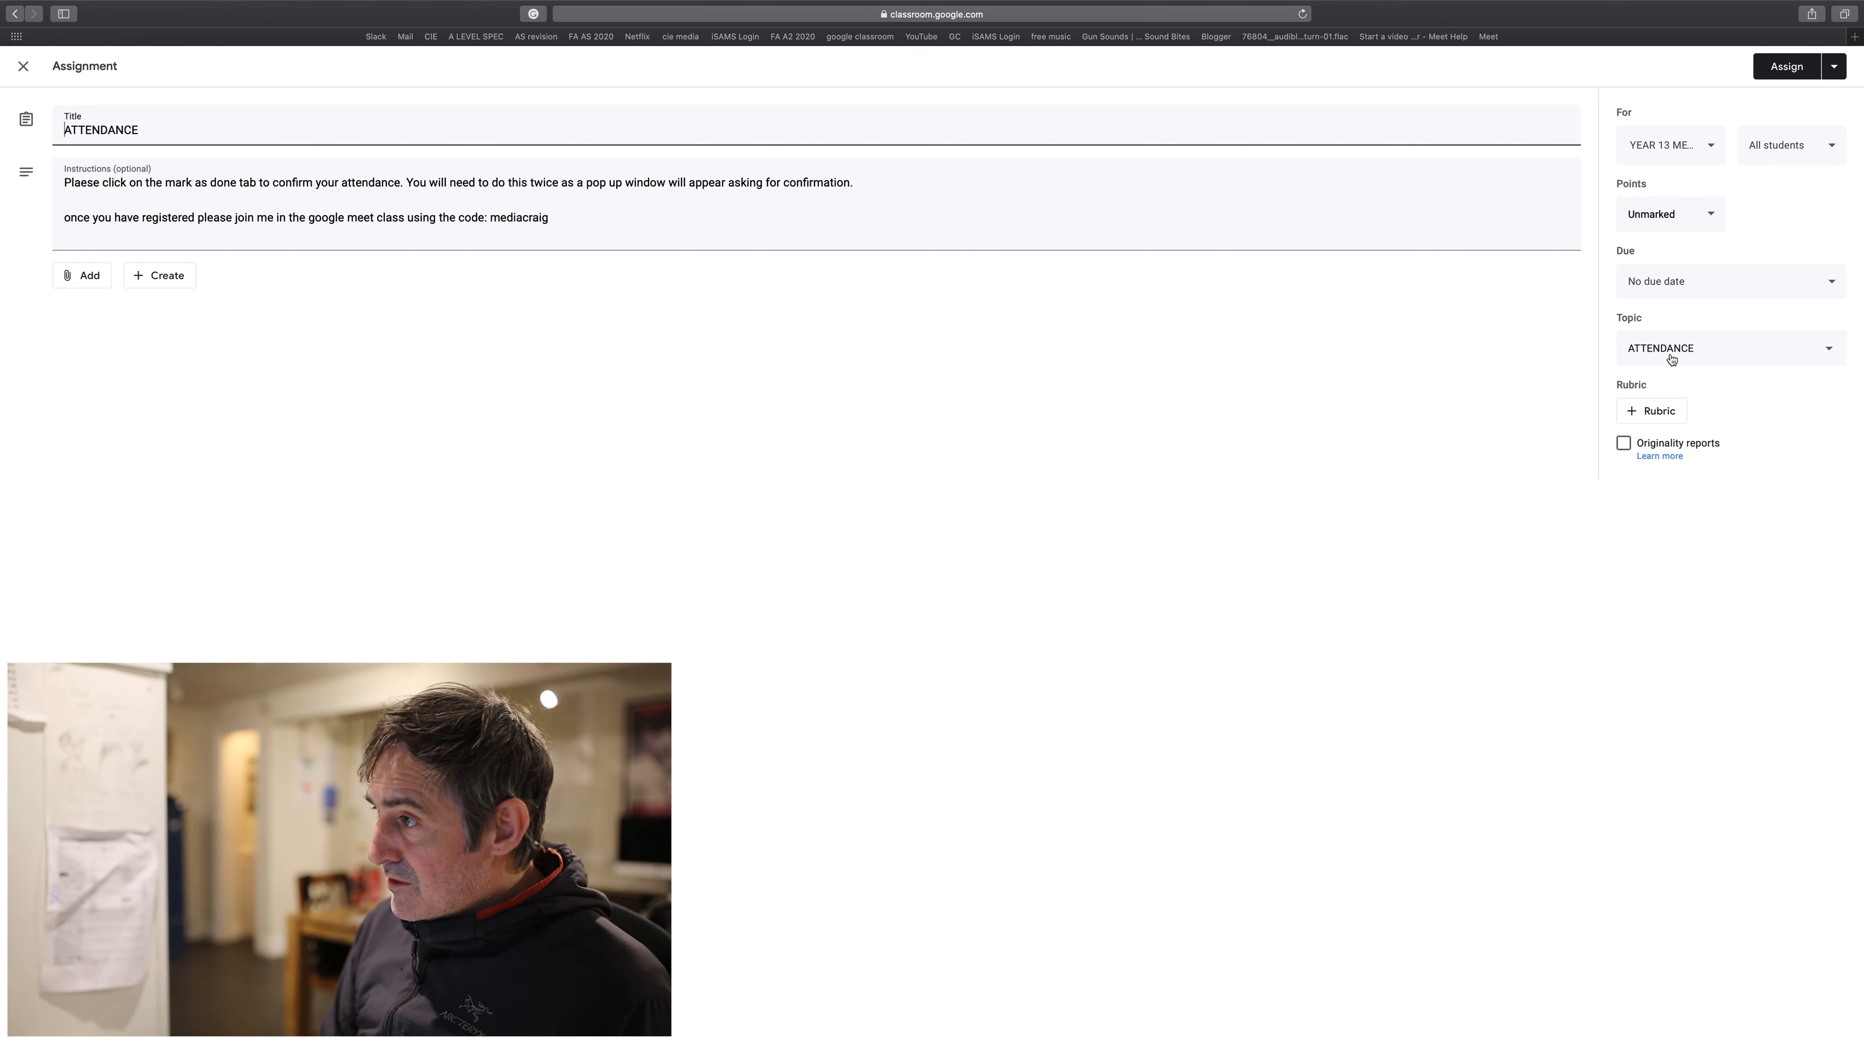
- Make the copied ATTENDANCE assignment due Wed, 25 Mar at 11:40
click(1676, 285)
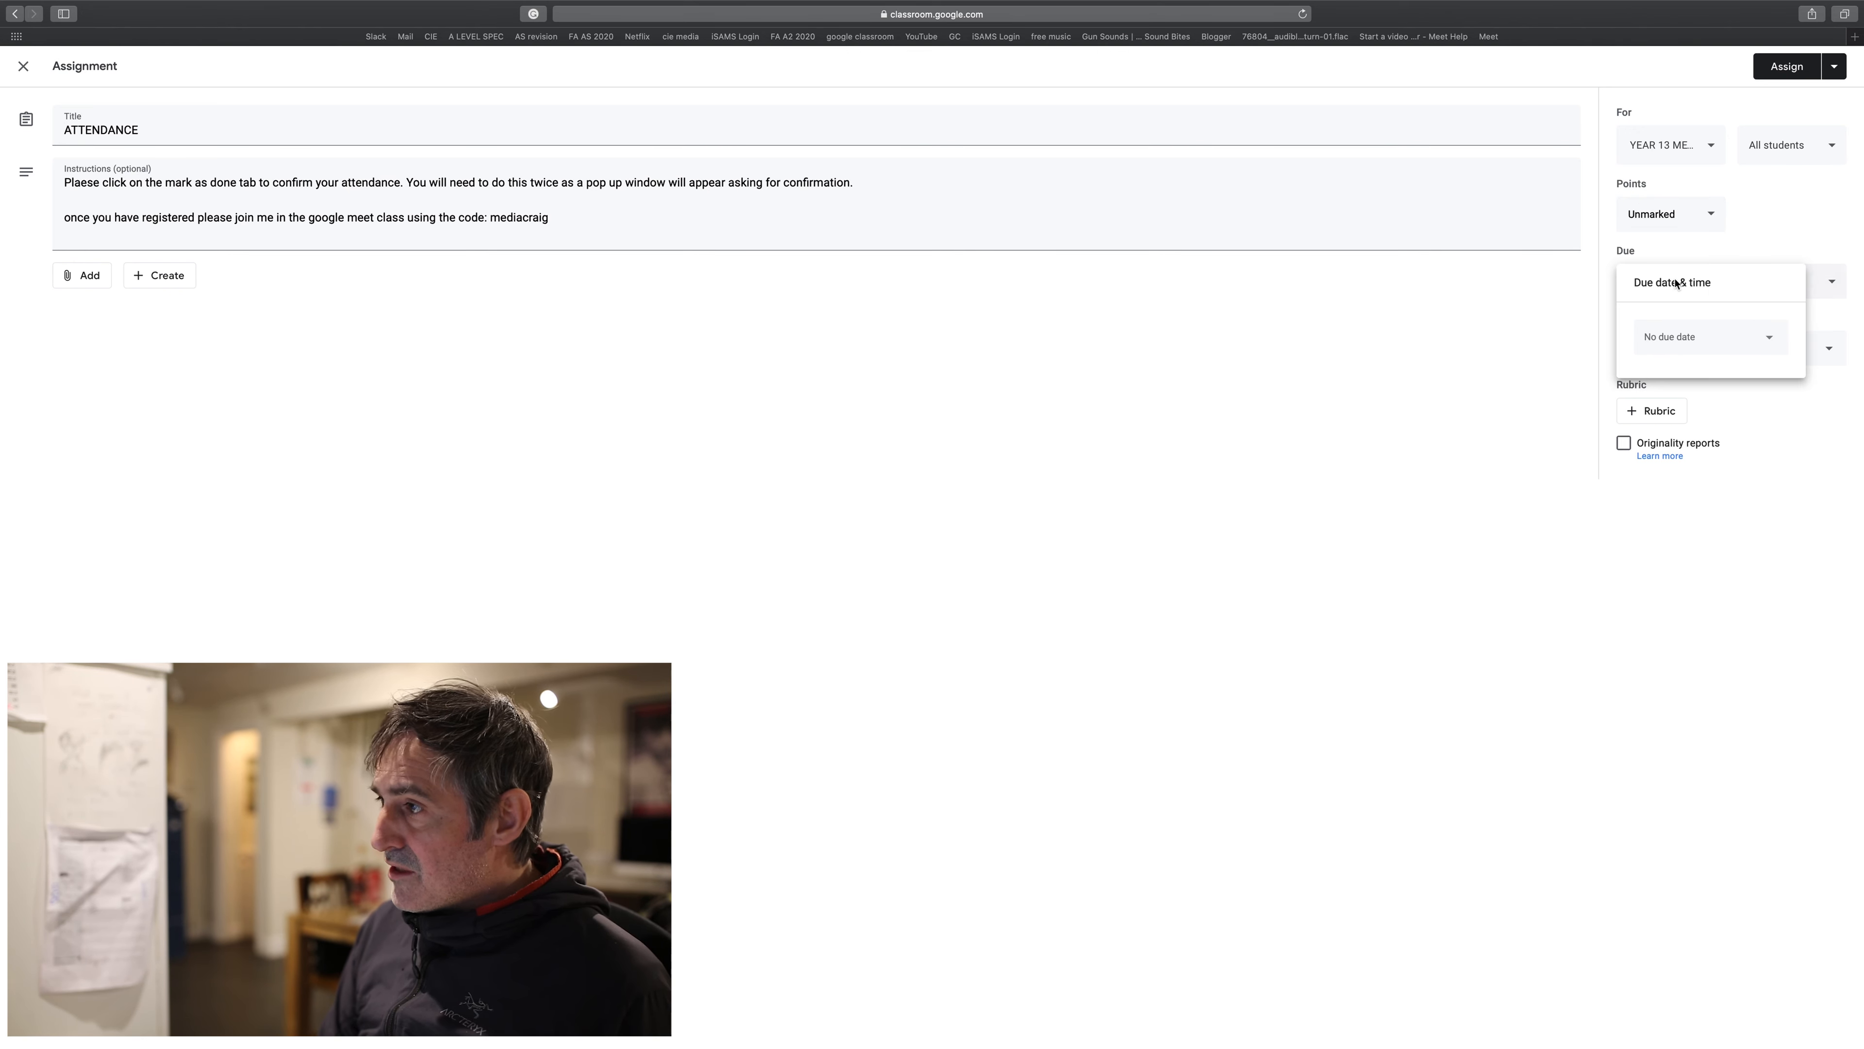
click(1701, 340)
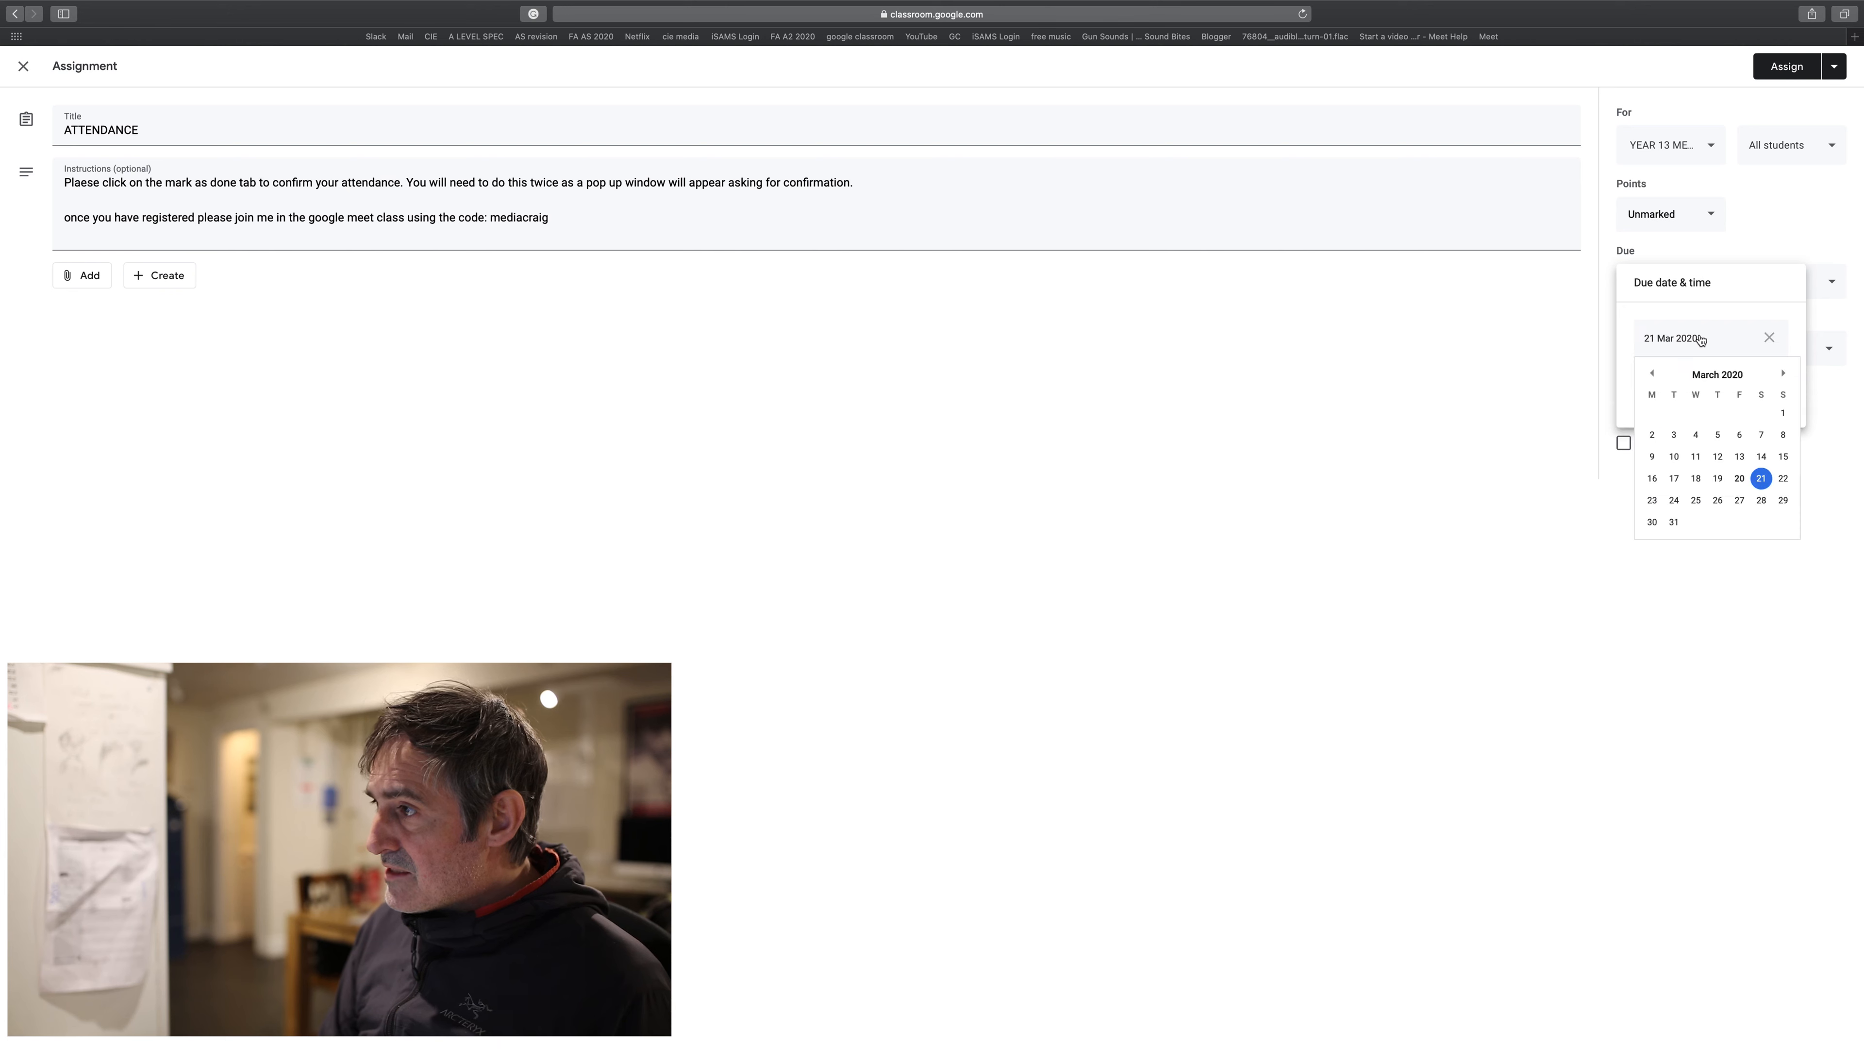
click(1696, 501)
click(1661, 387)
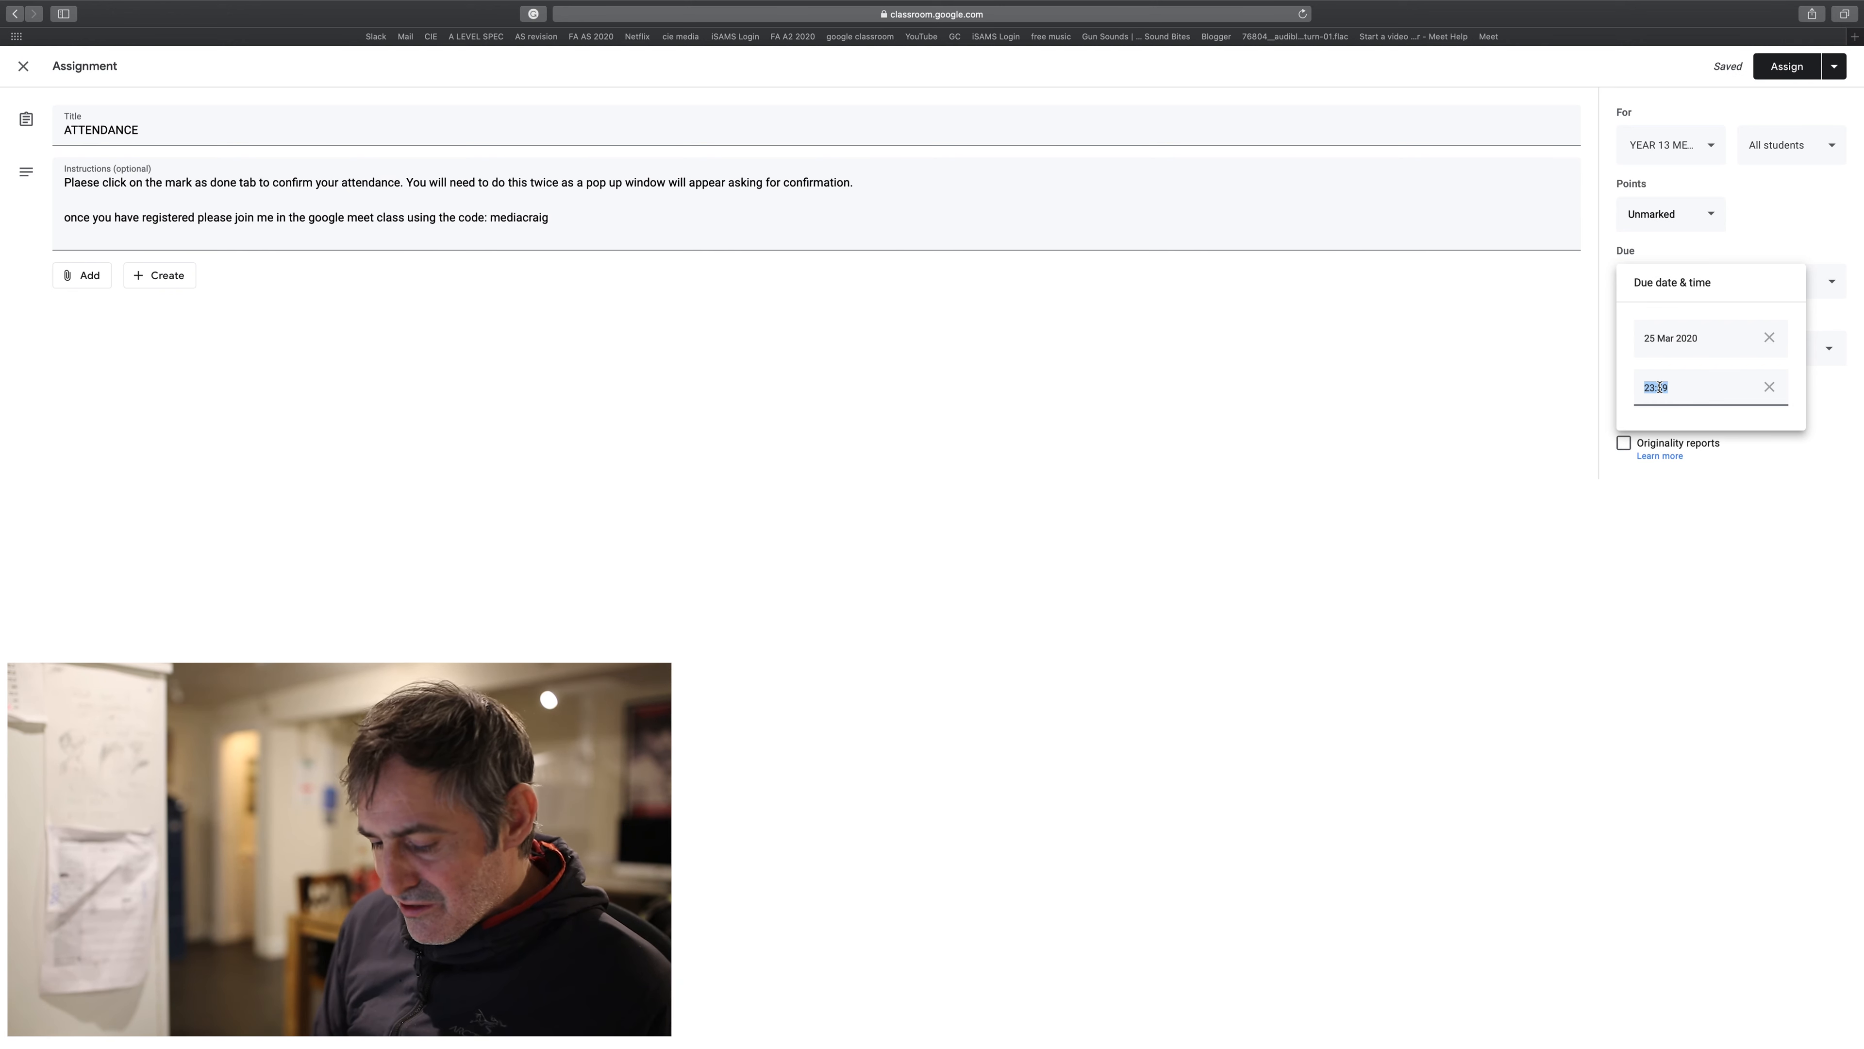
text(11:40)
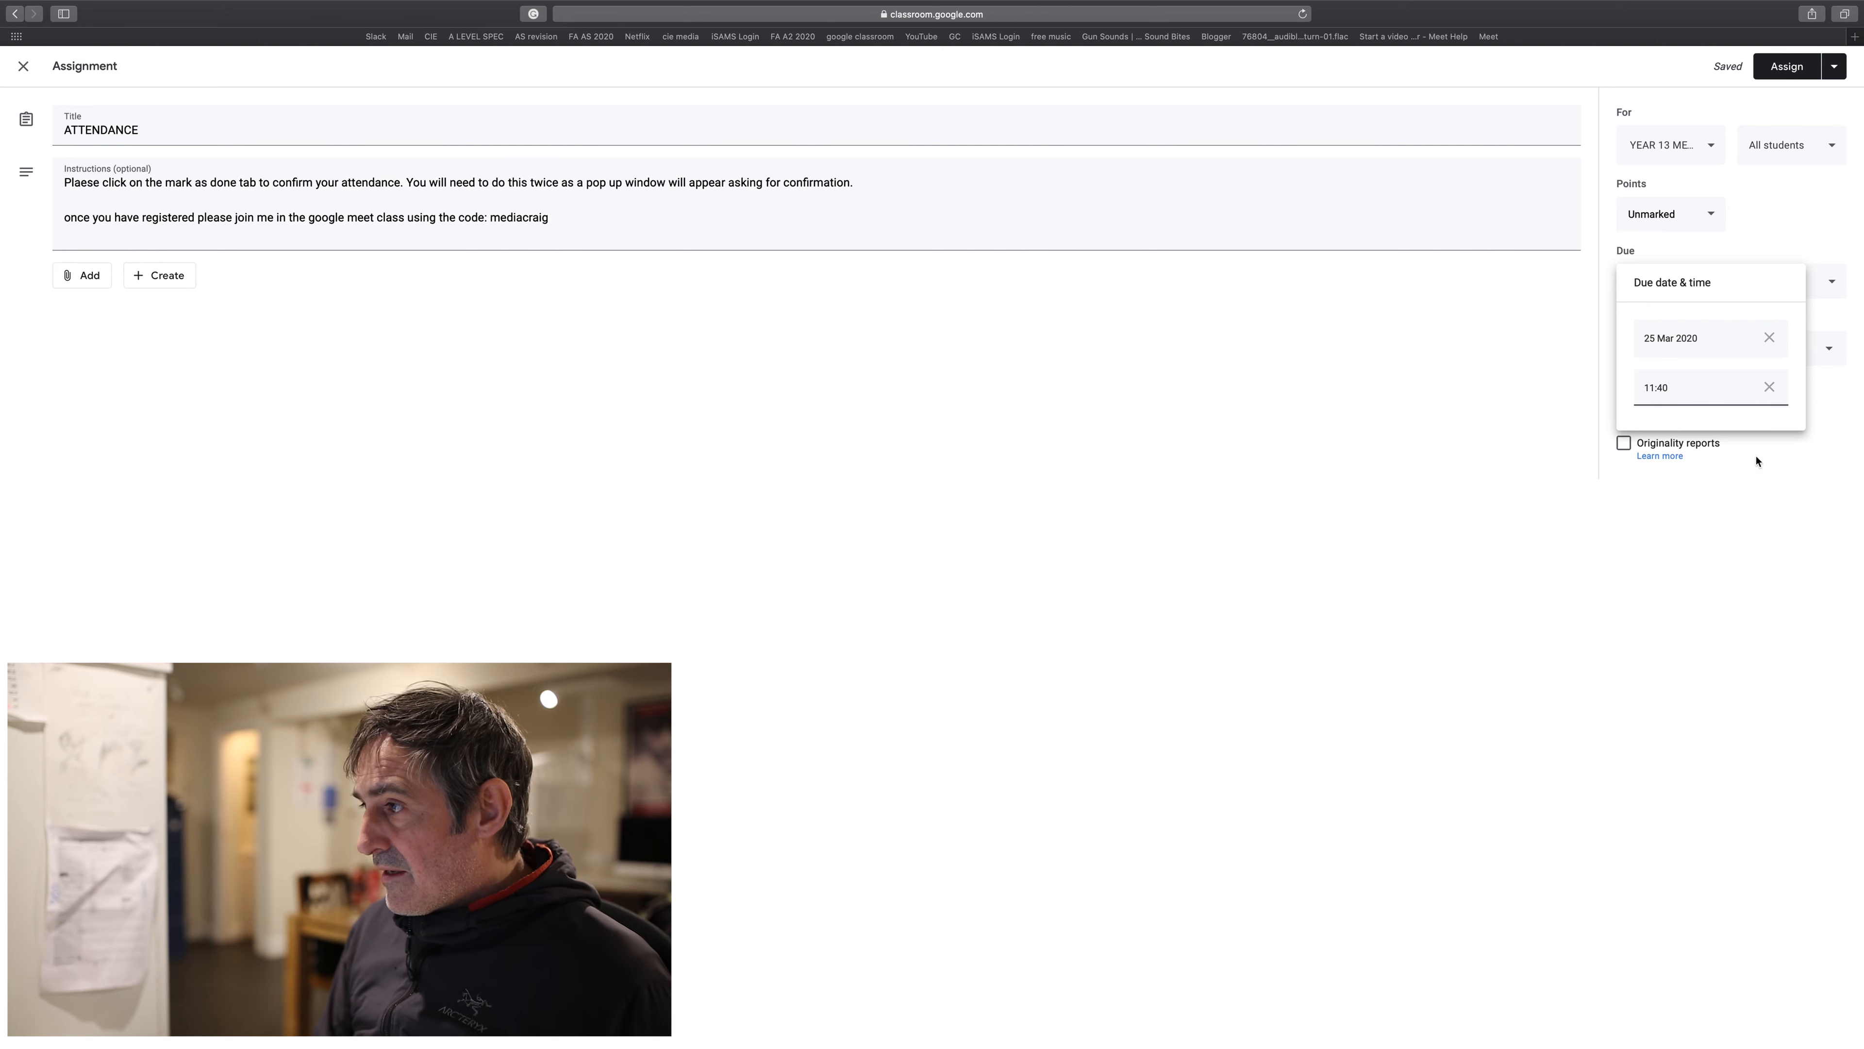
click(1755, 540)
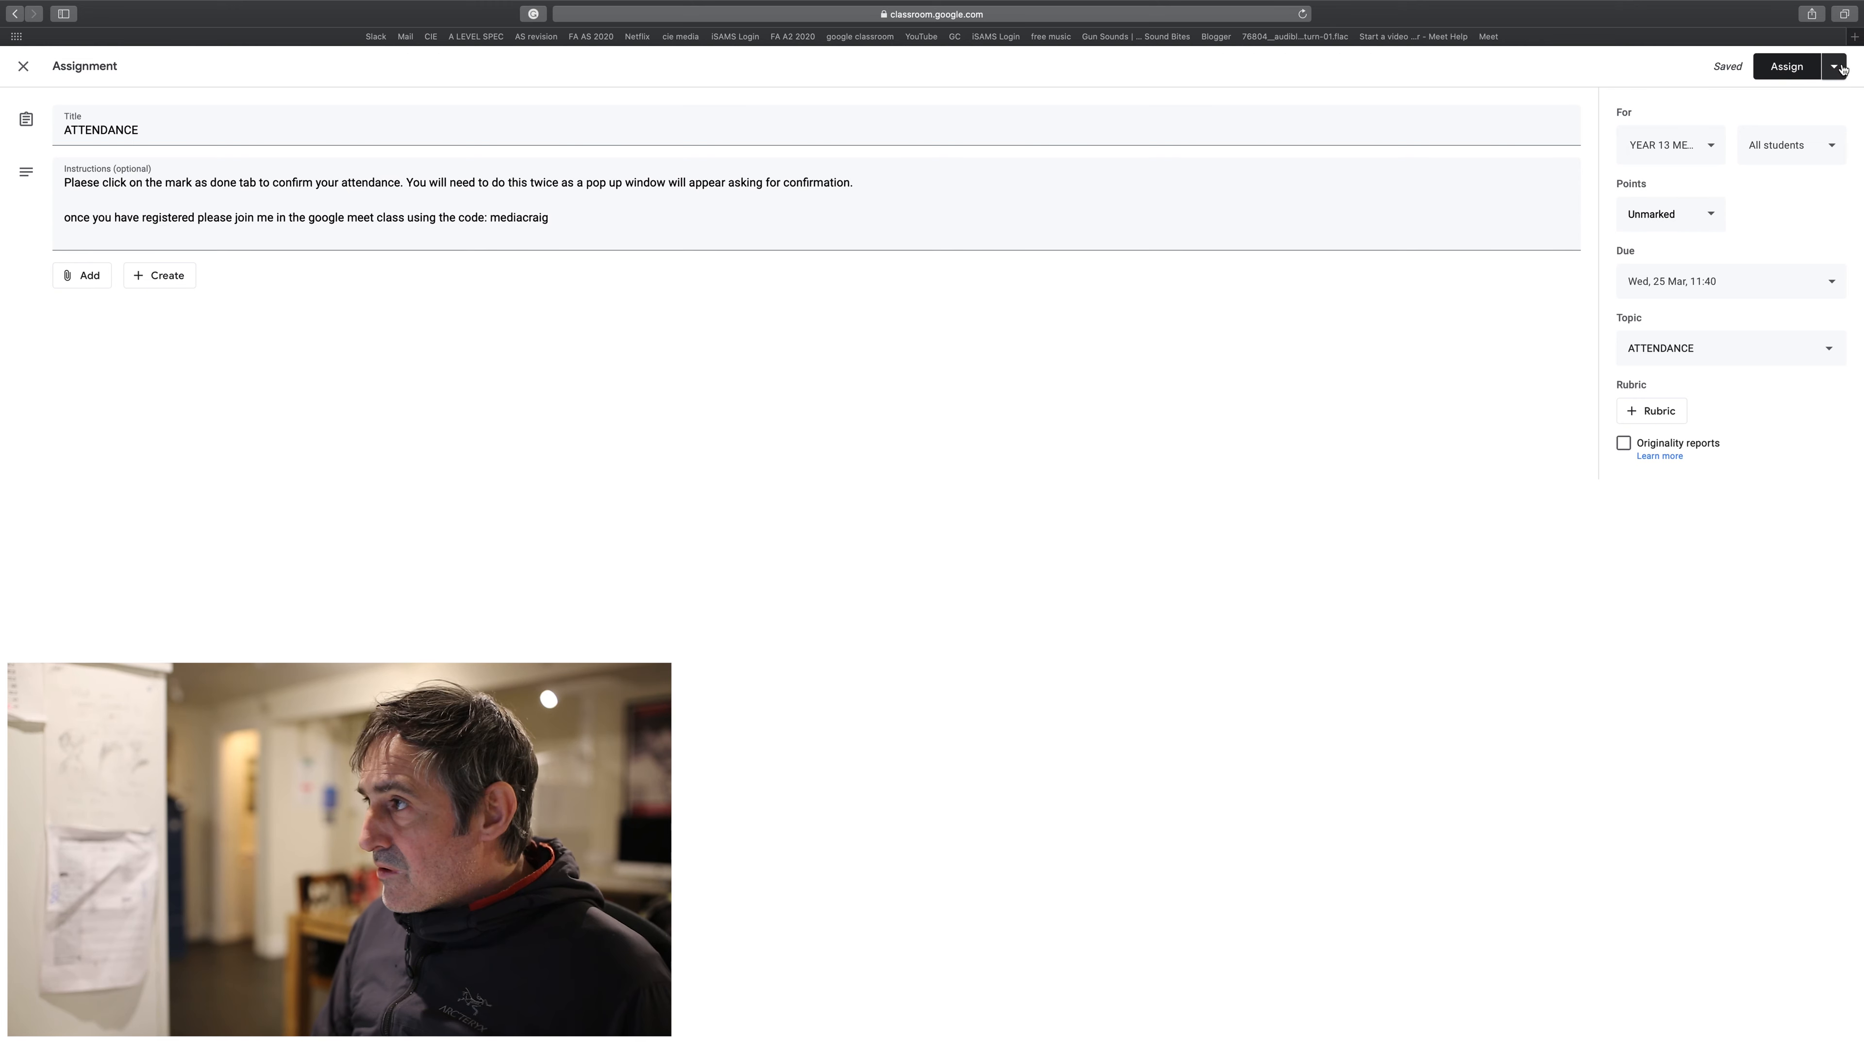
click(1842, 68)
- Schedule the copied ATTENDANCE assignment to post on 25 Mar 2020 at 11:30
click(1803, 94)
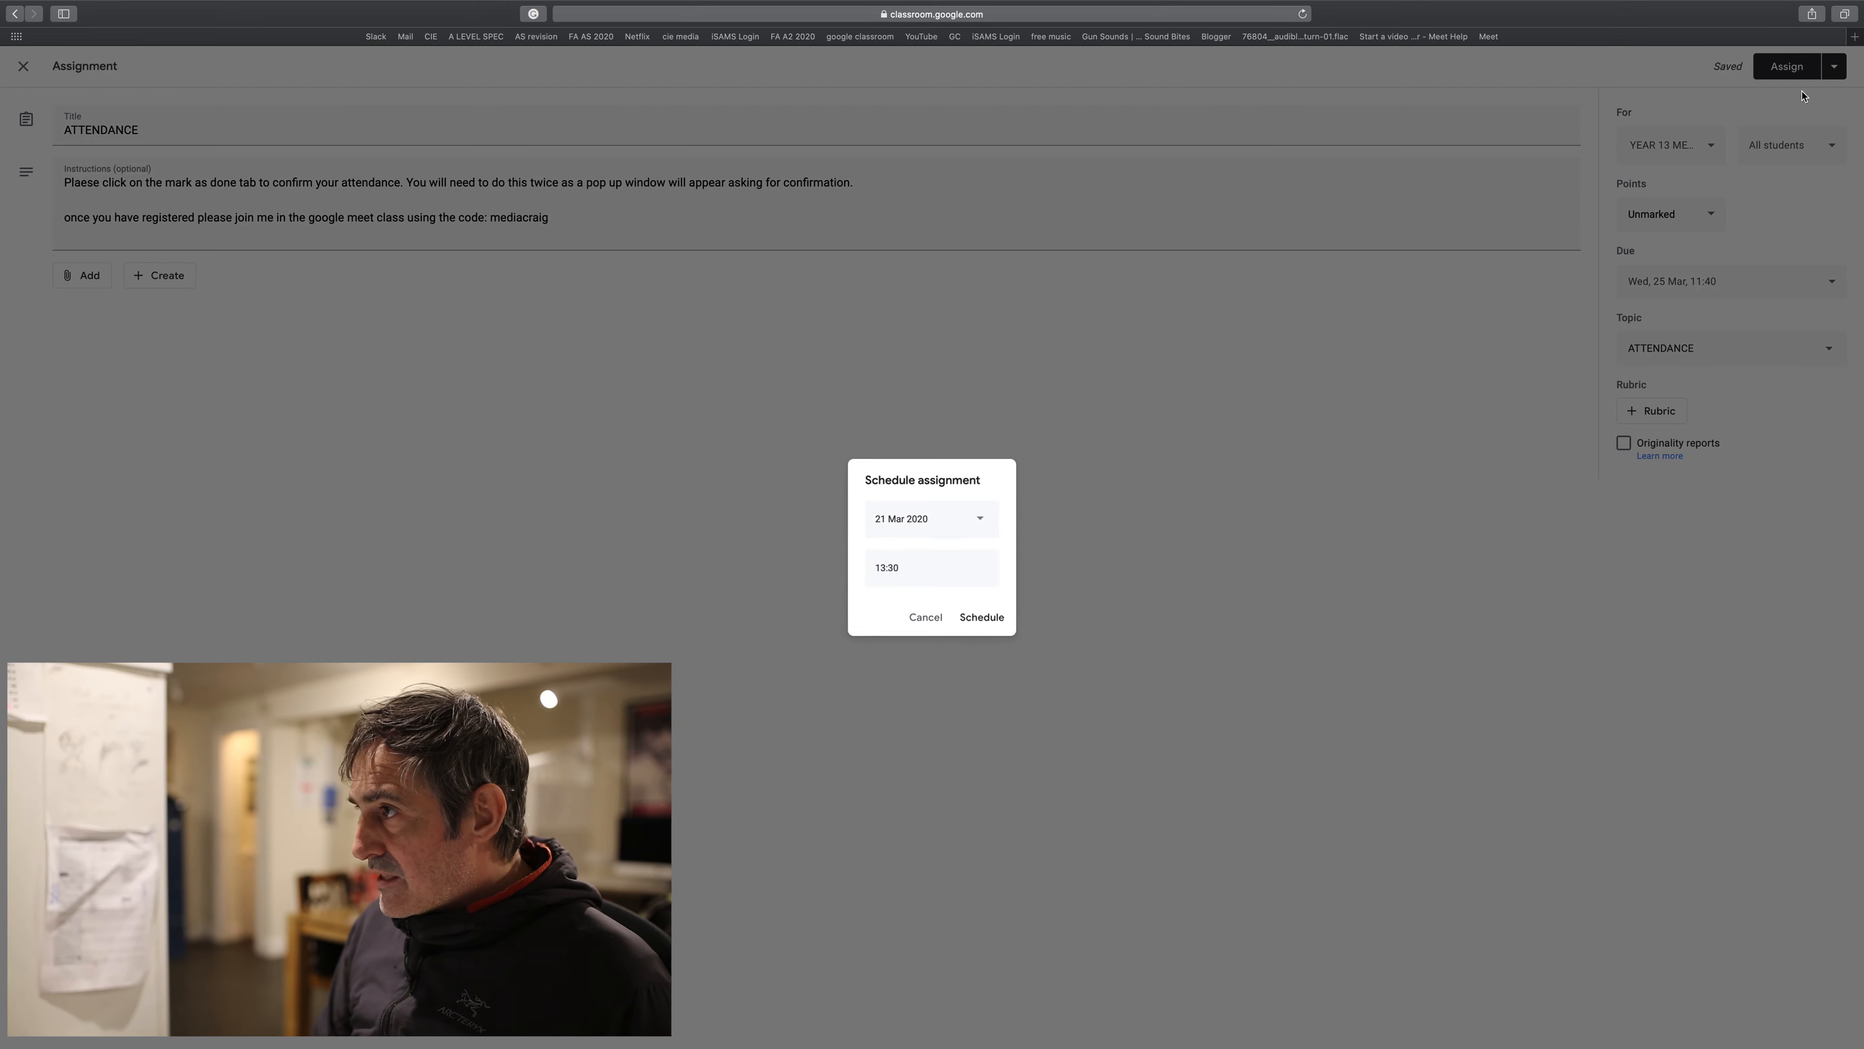
click(983, 522)
click(928, 681)
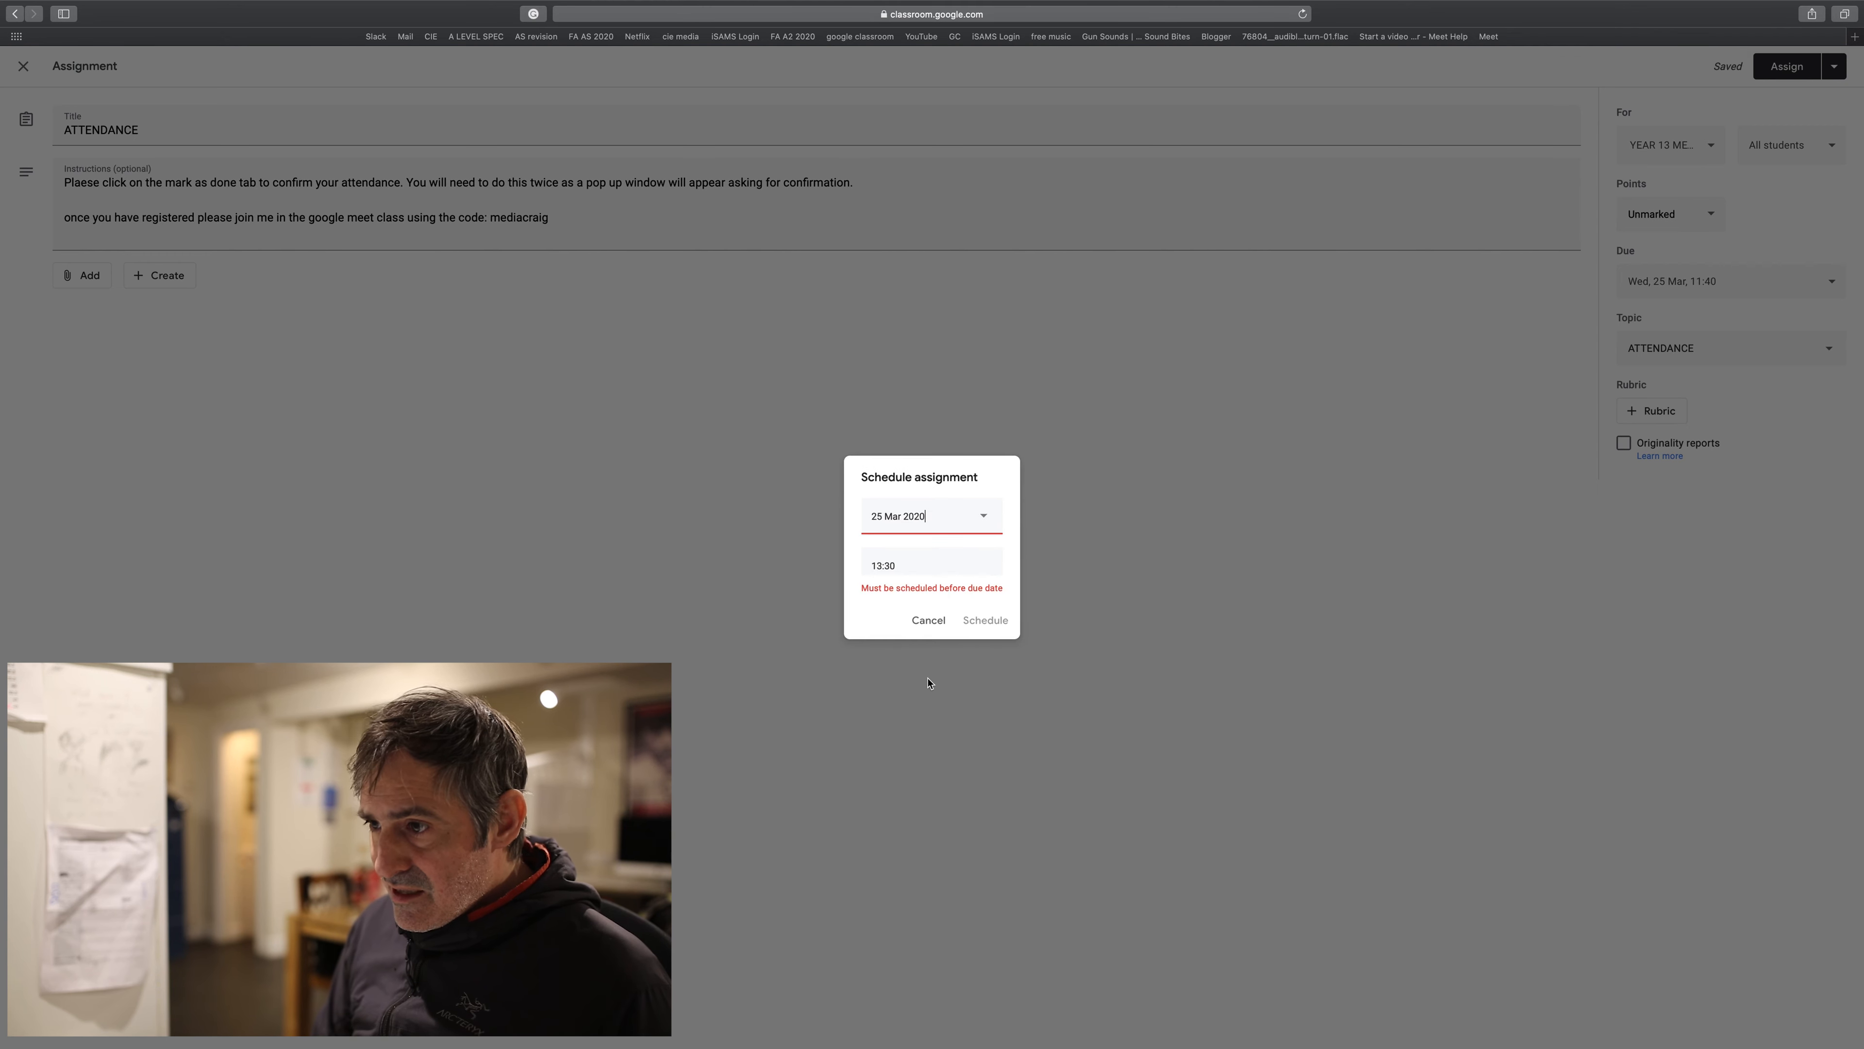
click(903, 566)
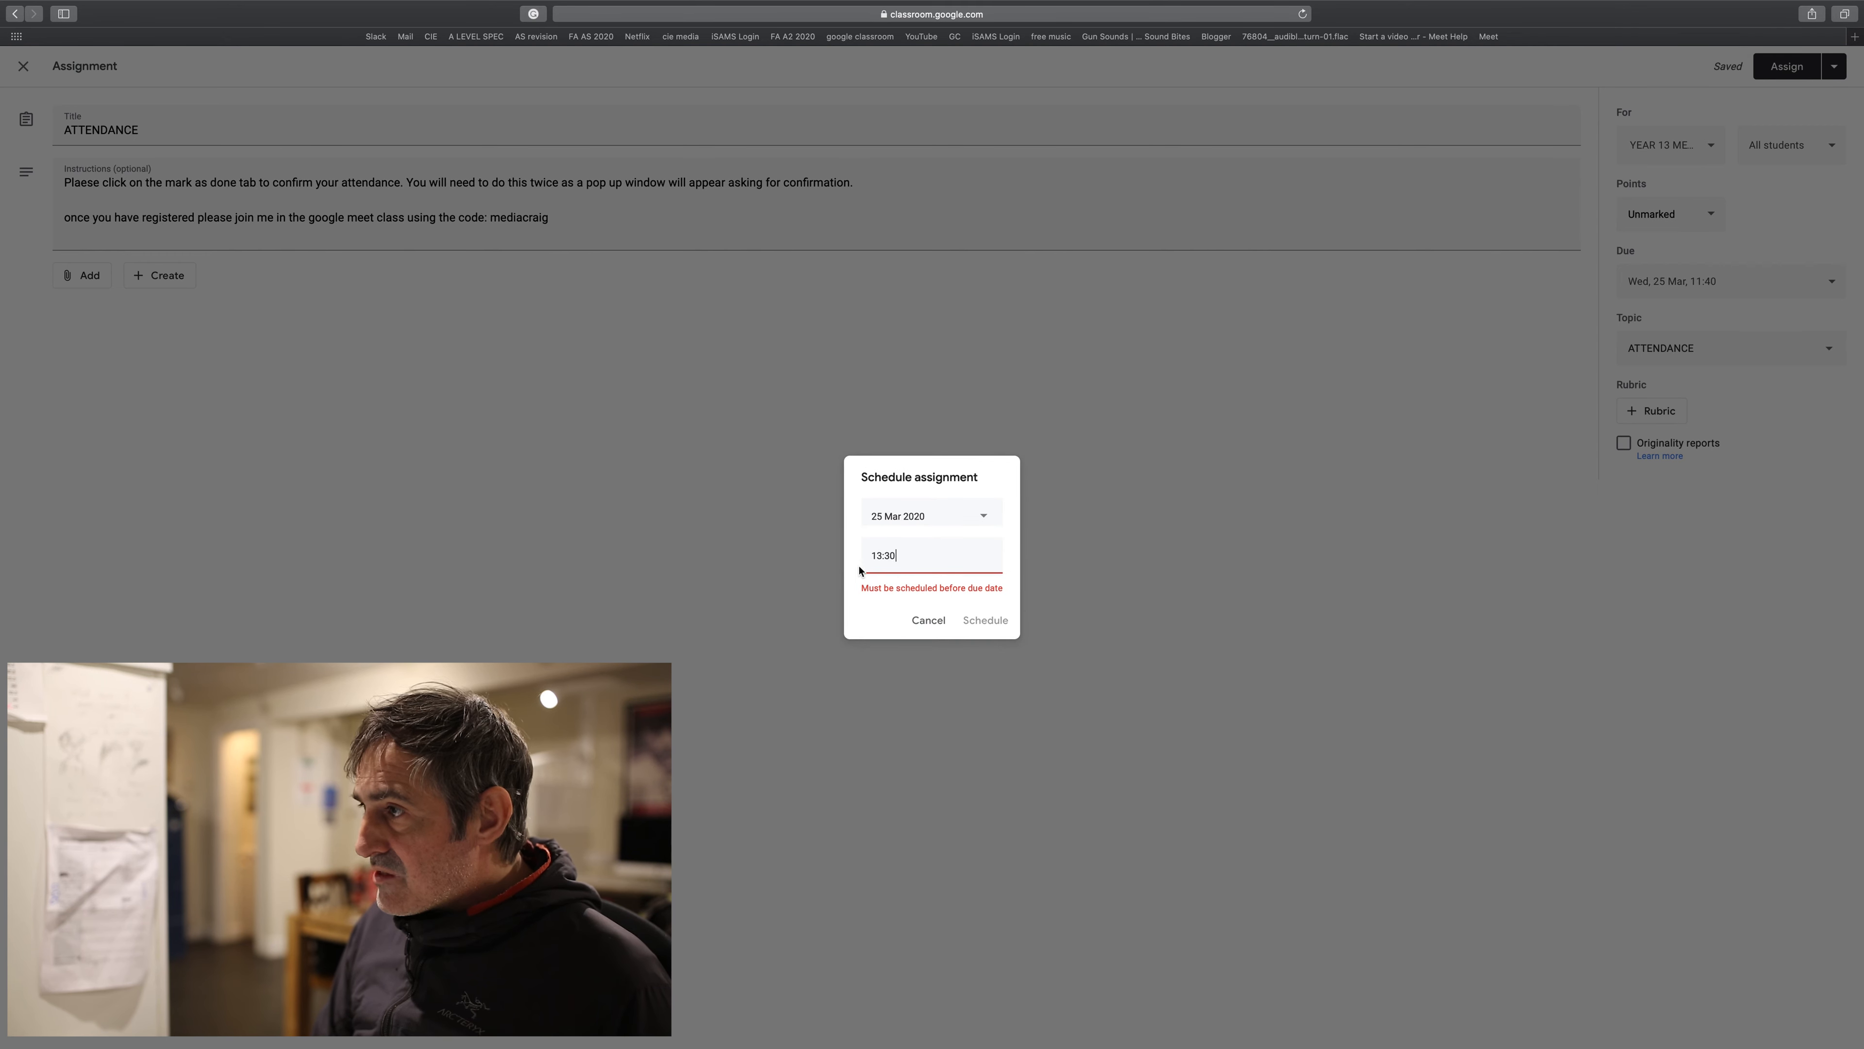
drag(896, 562, 847, 561)
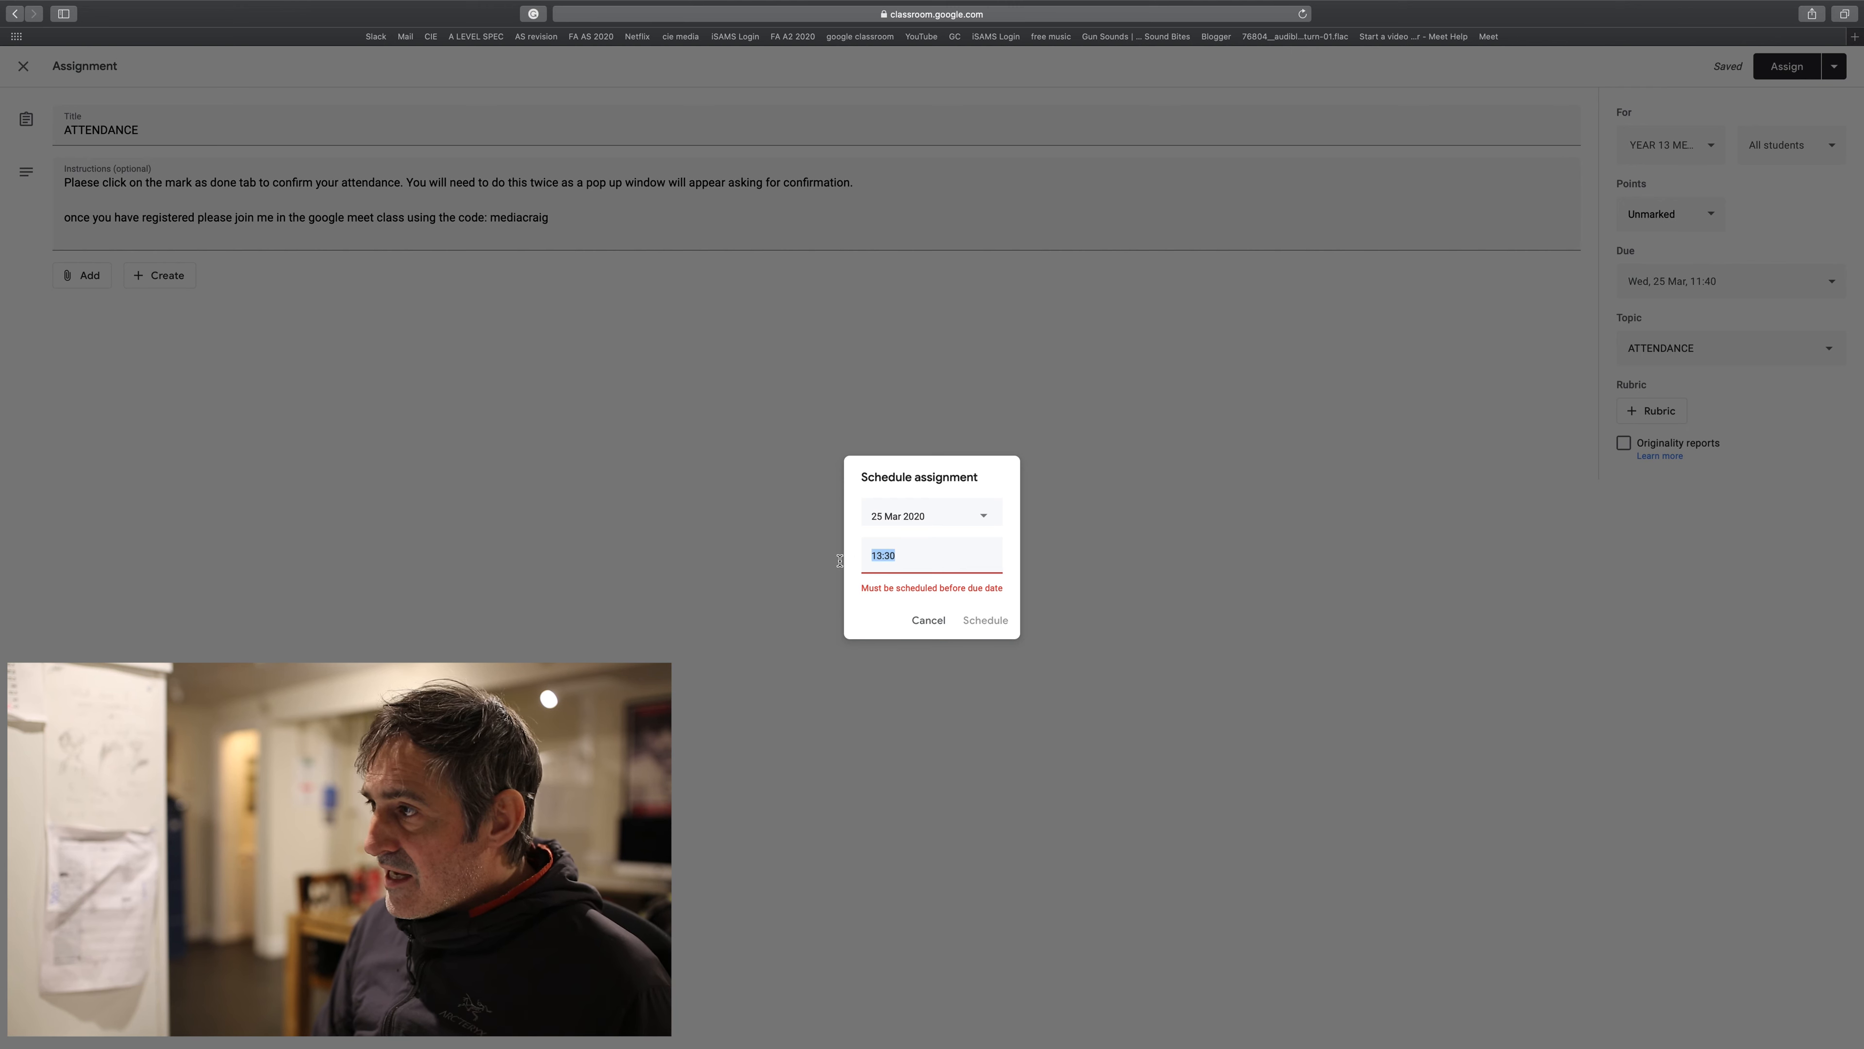
text(1)
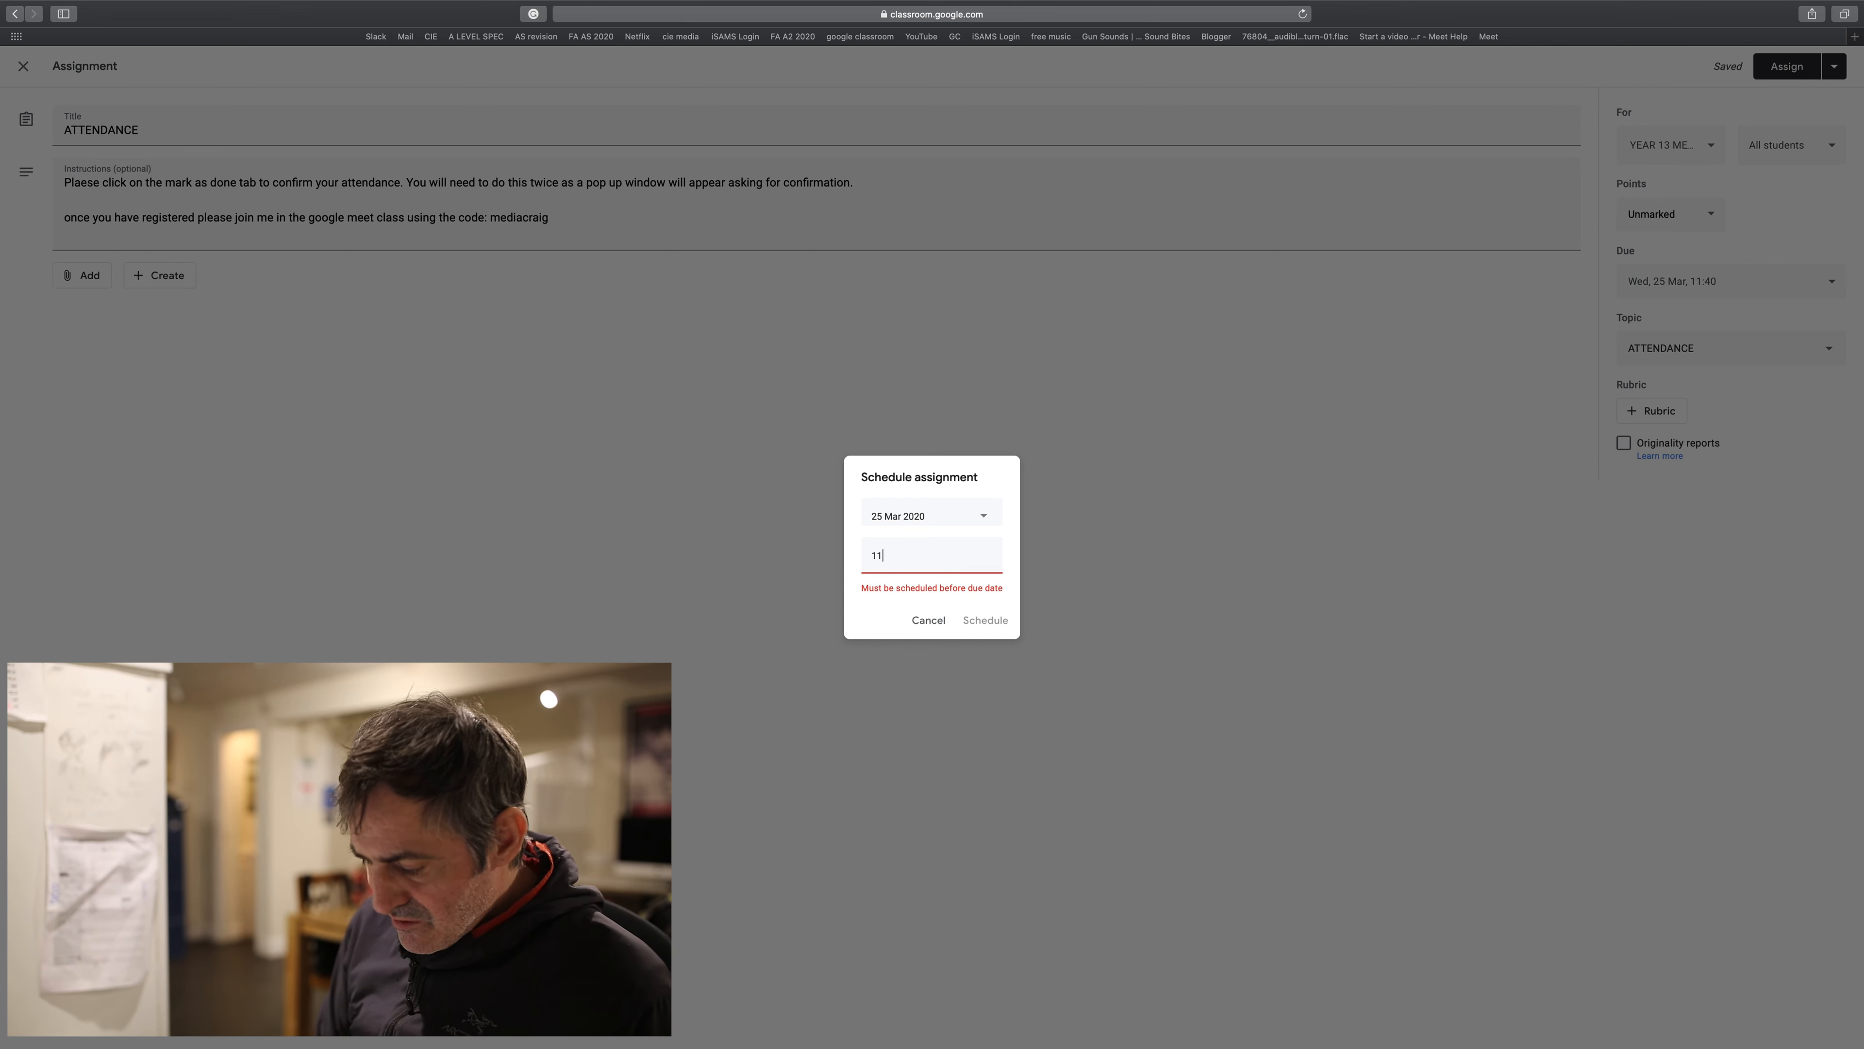
click(870, 619)
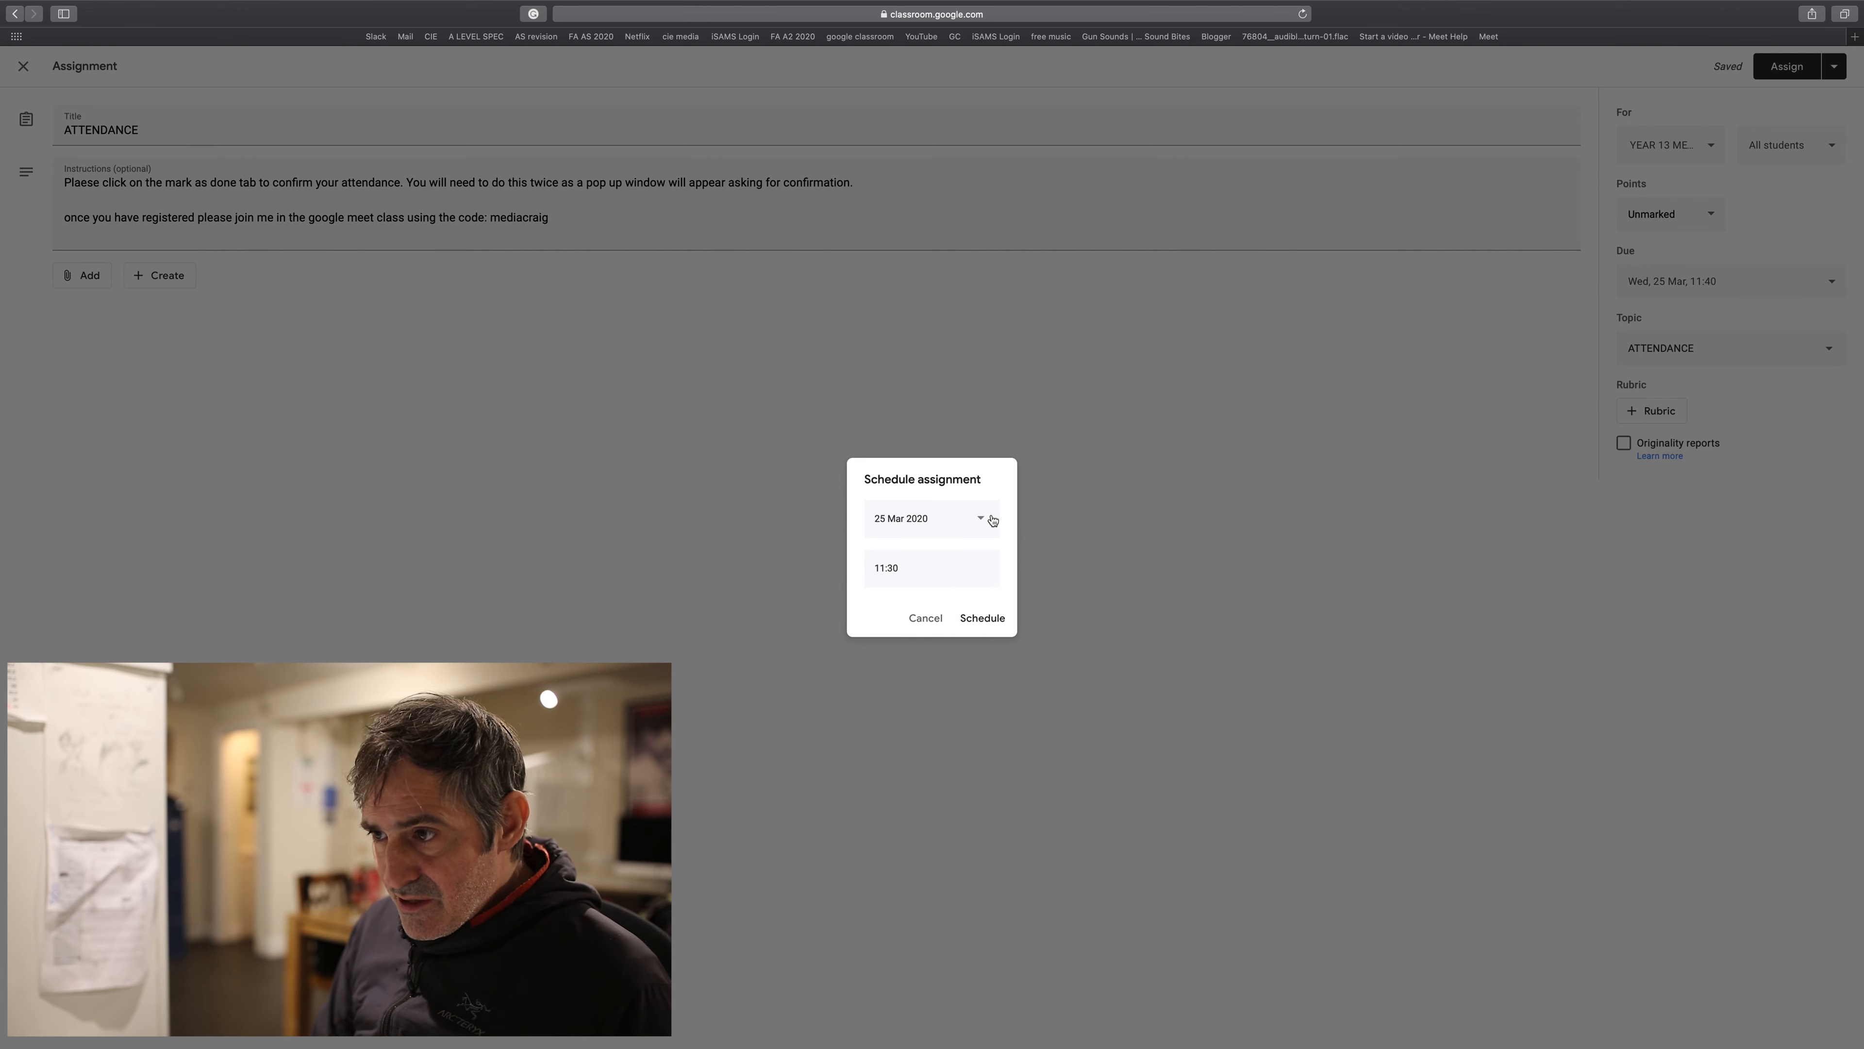
click(971, 618)
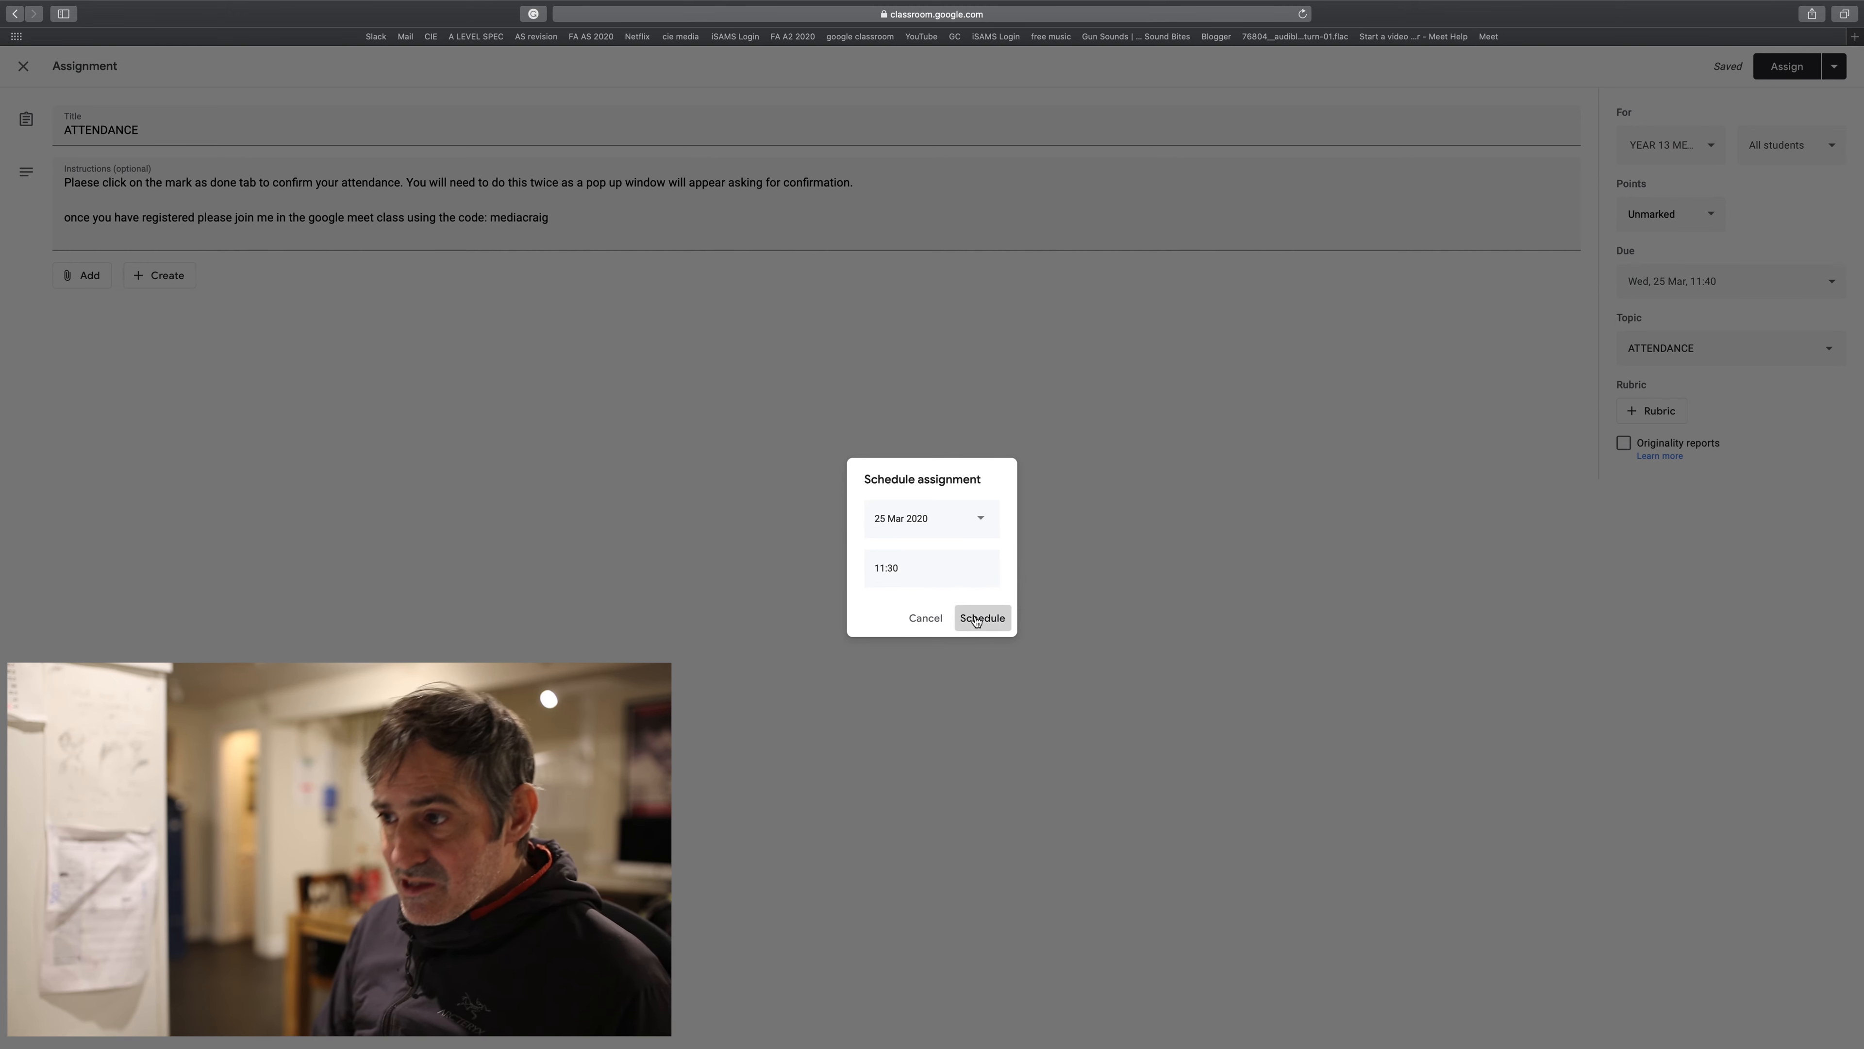